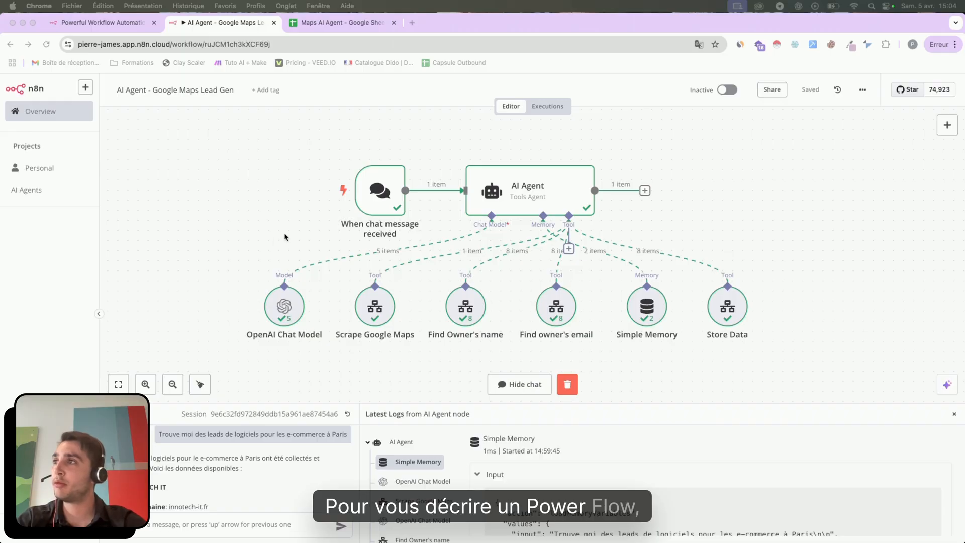
pyautogui.scroll(1, 251, 445)
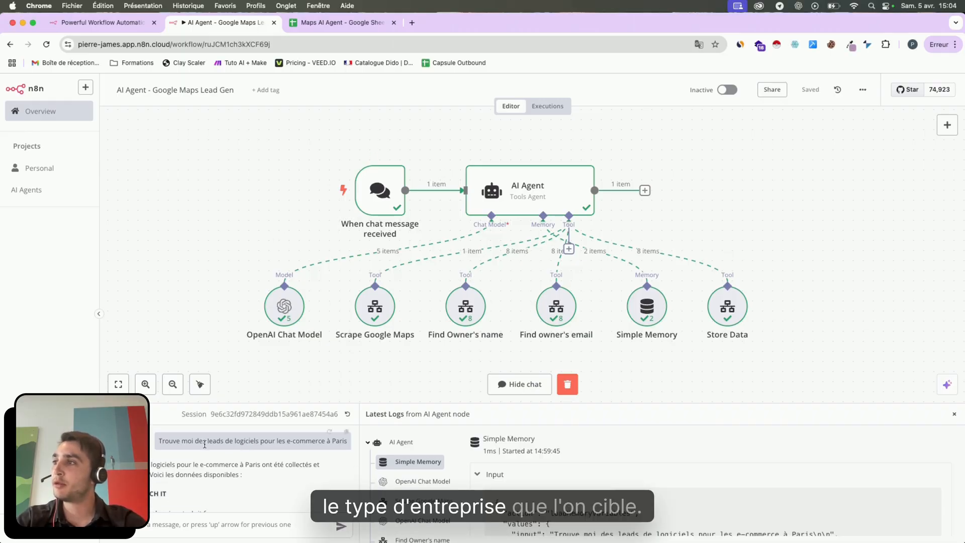
pyautogui.tripleClick(205, 442)
pyautogui.click(206, 445)
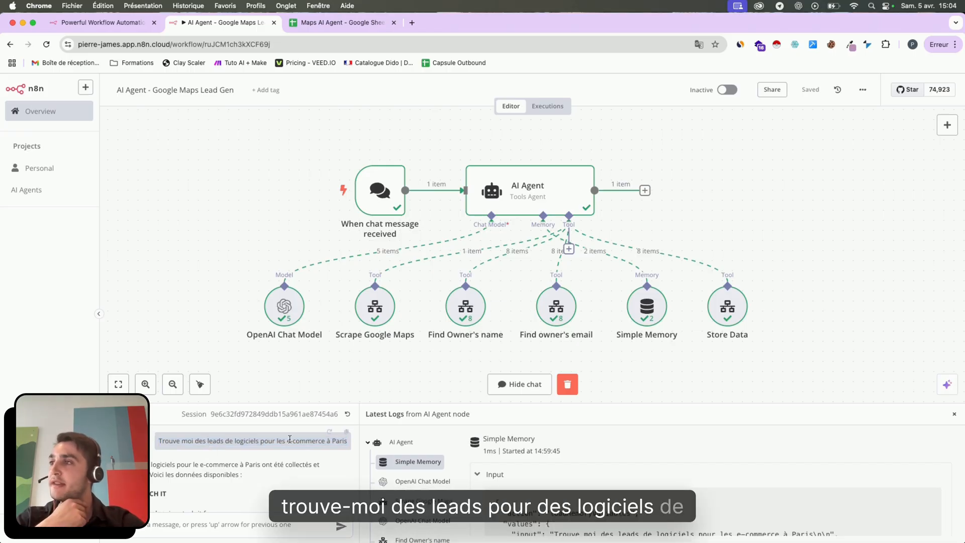
pyautogui.scroll(-1, 304, 388)
pyautogui.scroll(1, 478, 330)
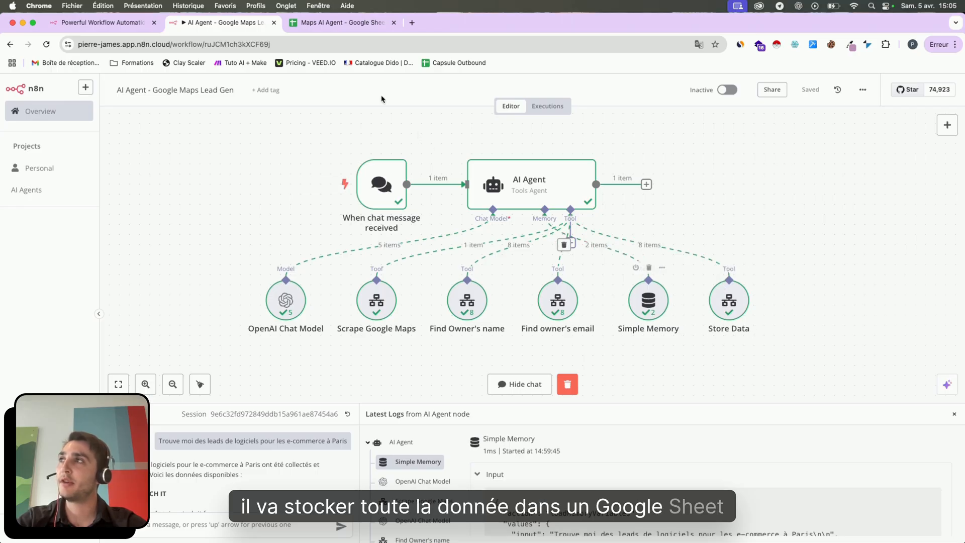
# - Switch to the Maps AI Agent spreadsheet and review its lead columns, from domain and owner name to email and full address
pyautogui.click(337, 23)
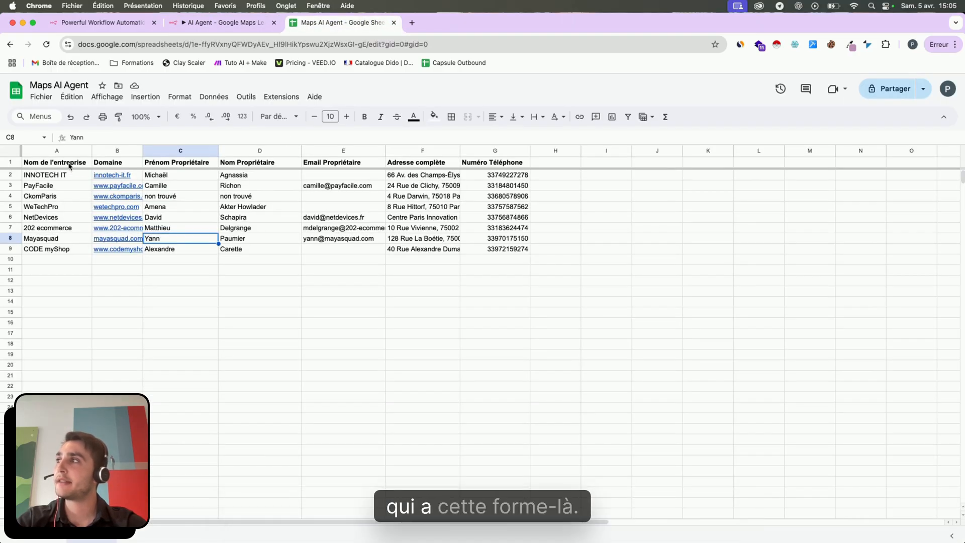
pyautogui.click(117, 163)
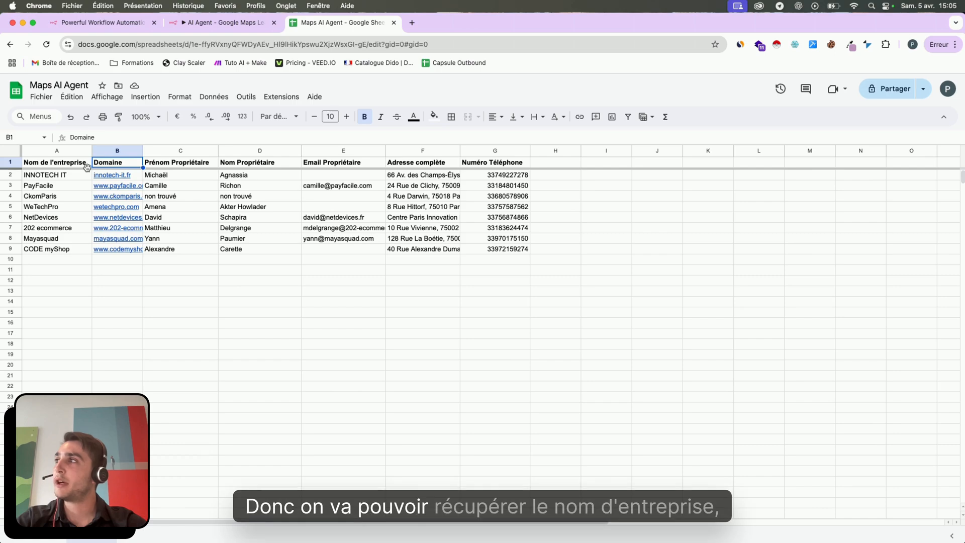
pyautogui.click(197, 164)
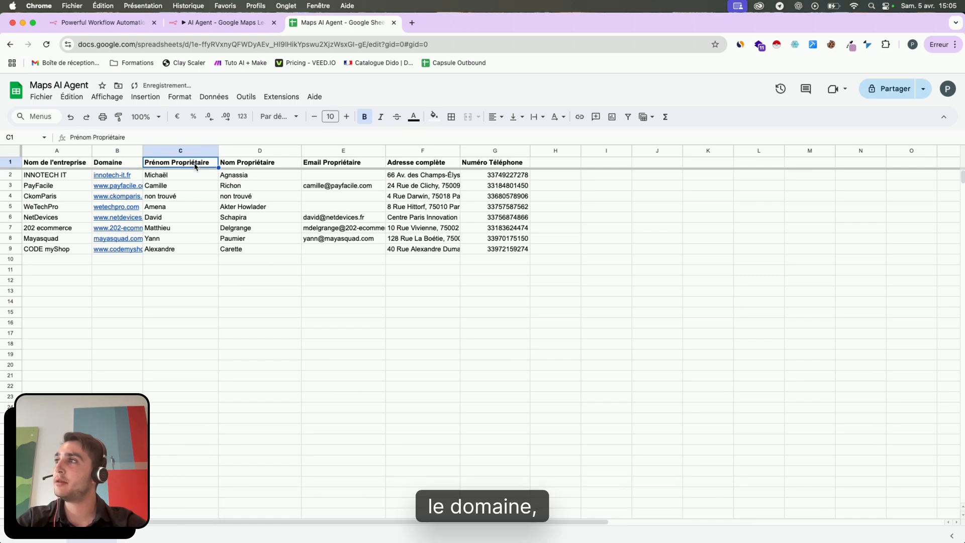
pyautogui.click(246, 164)
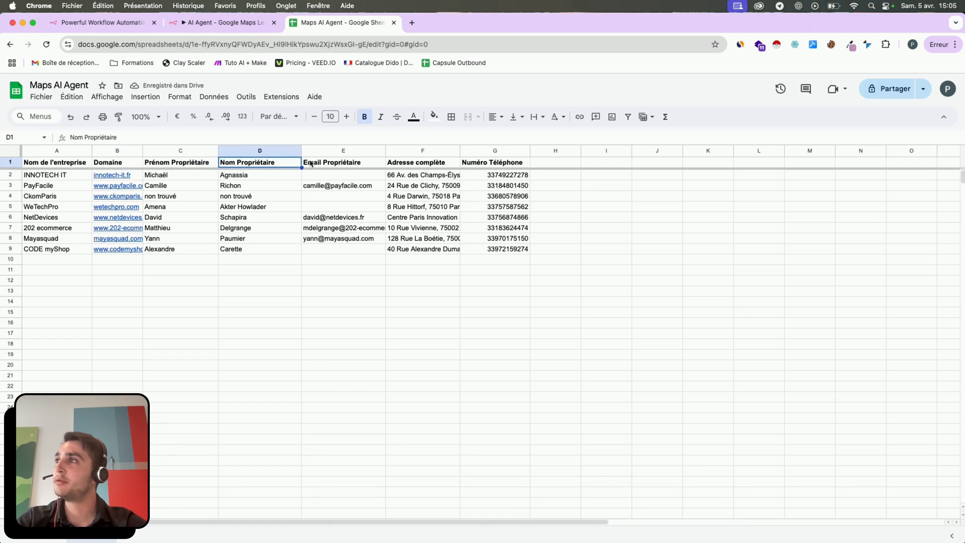
pyautogui.click(340, 164)
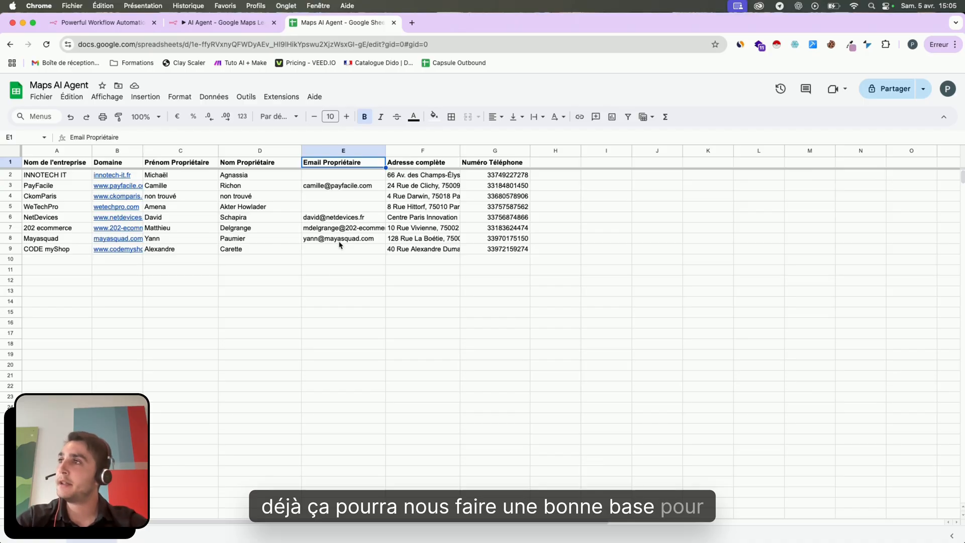
pyautogui.click(336, 250)
pyautogui.click(416, 177)
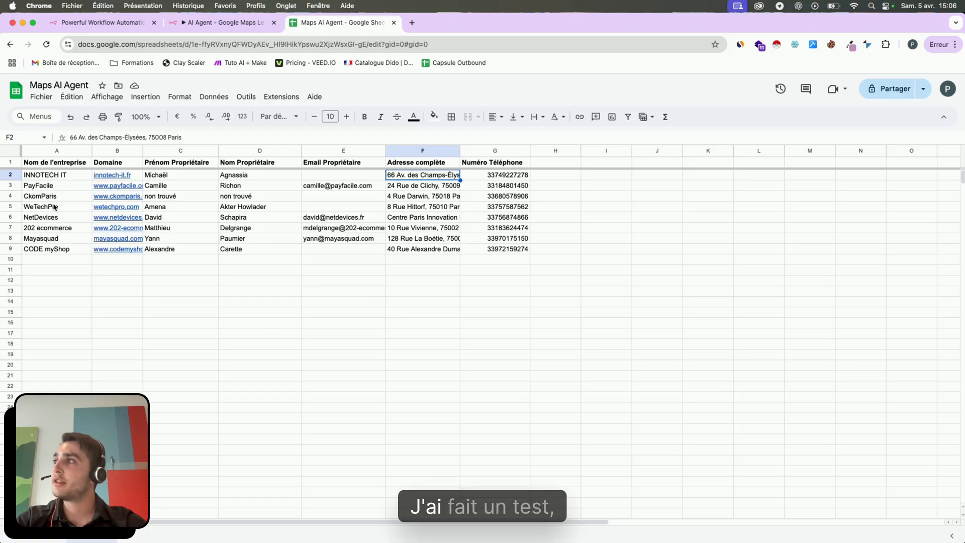
# - Return to the AI Agent - Google Maps Lead Gen workflow and look over the earlier chat conversation
pyautogui.click(203, 23)
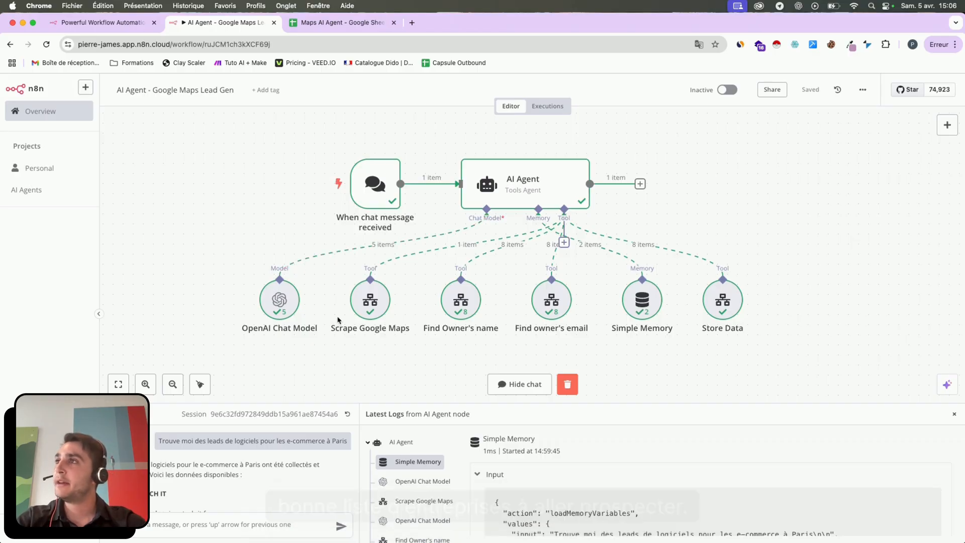
pyautogui.scroll(1, 250, 439)
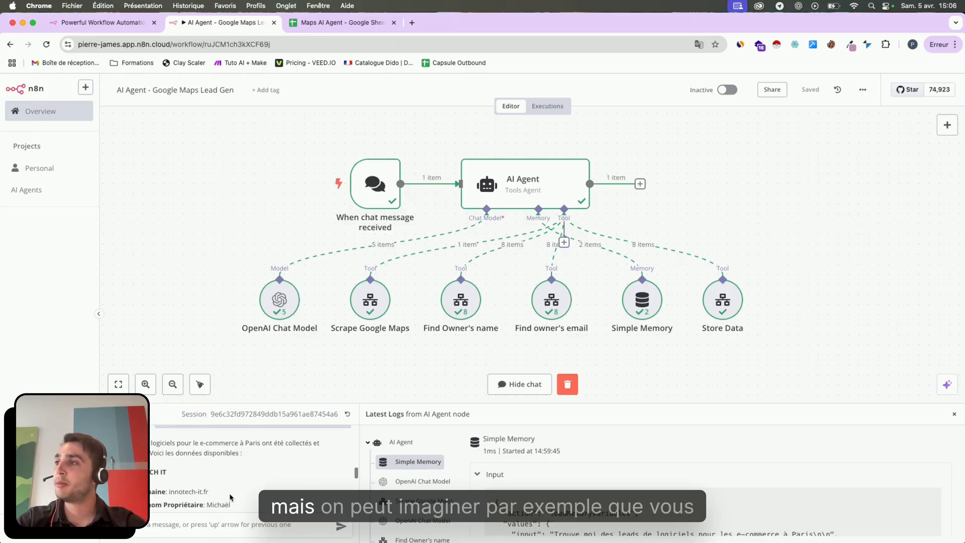
pyautogui.scroll(3, 232, 495)
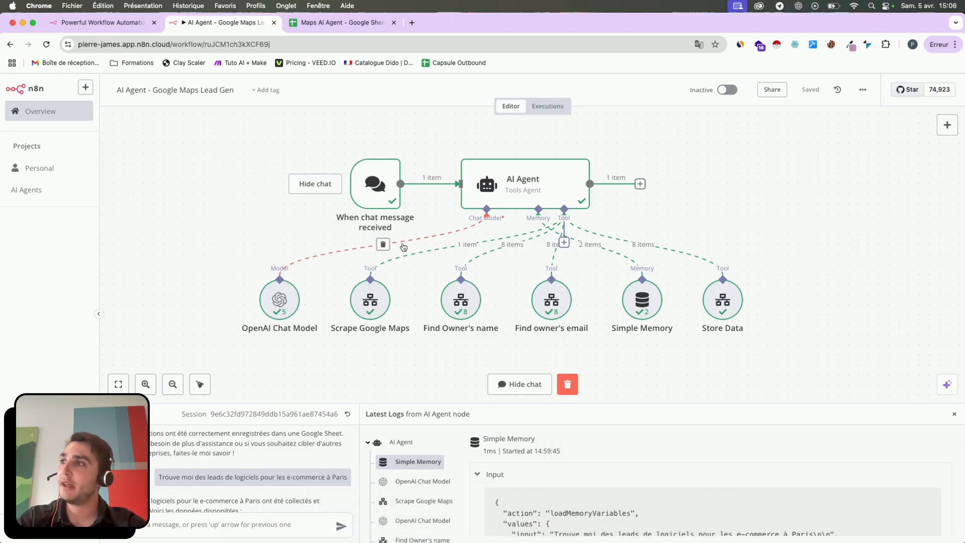
pyautogui.scroll(1, 253, 247)
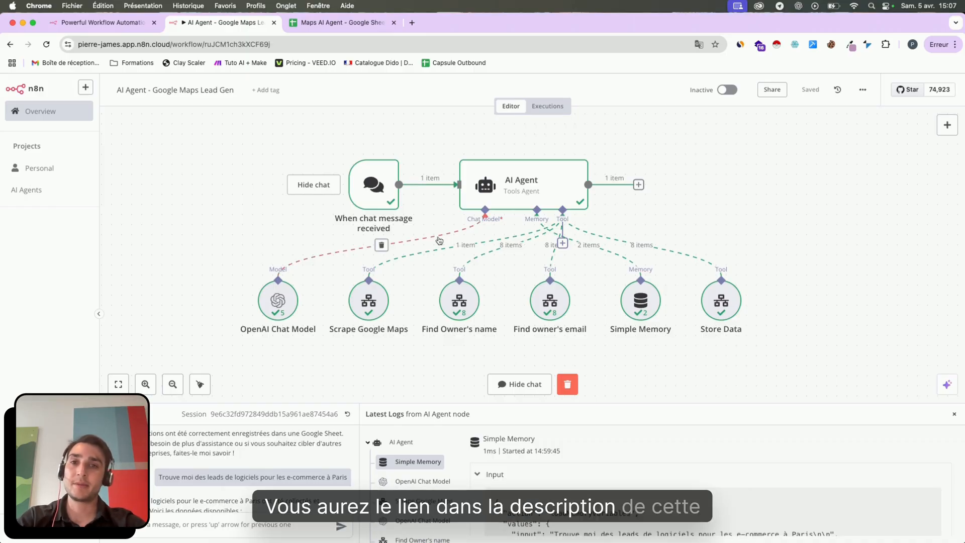
pyautogui.click(468, 271)
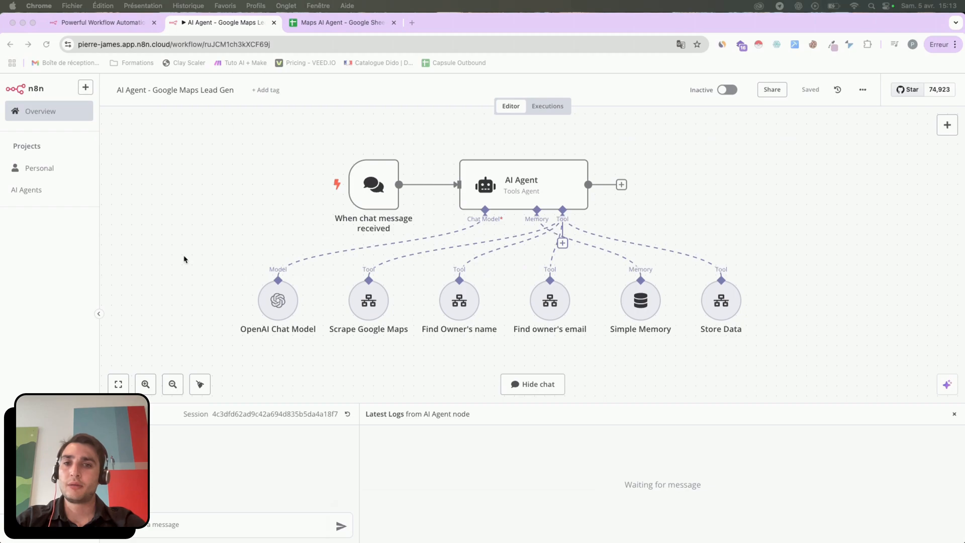
# - Send the agent the chat message "Trouve des leads dans des agences SEO à Lyon"
pyautogui.click(179, 523)
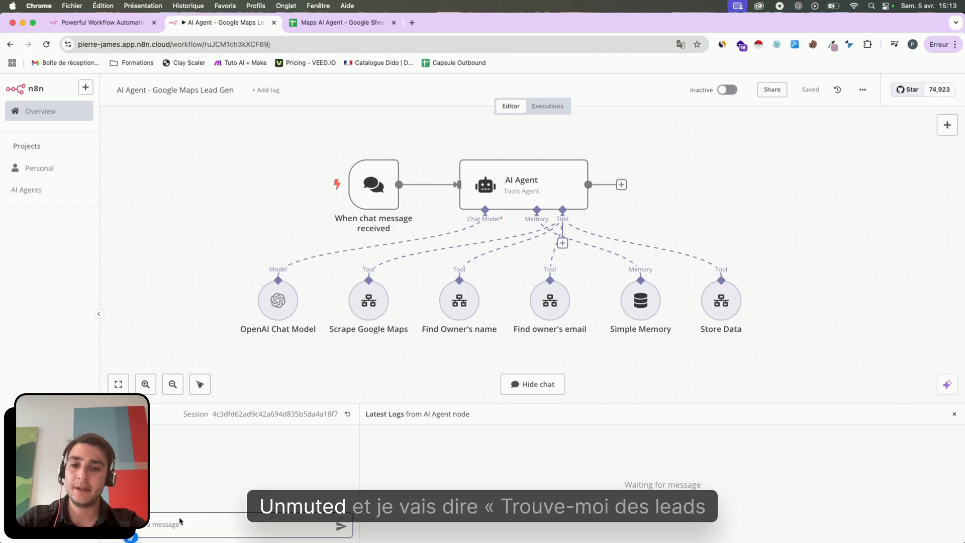
pyautogui.write('Trouve')
pyautogui.write(' de')
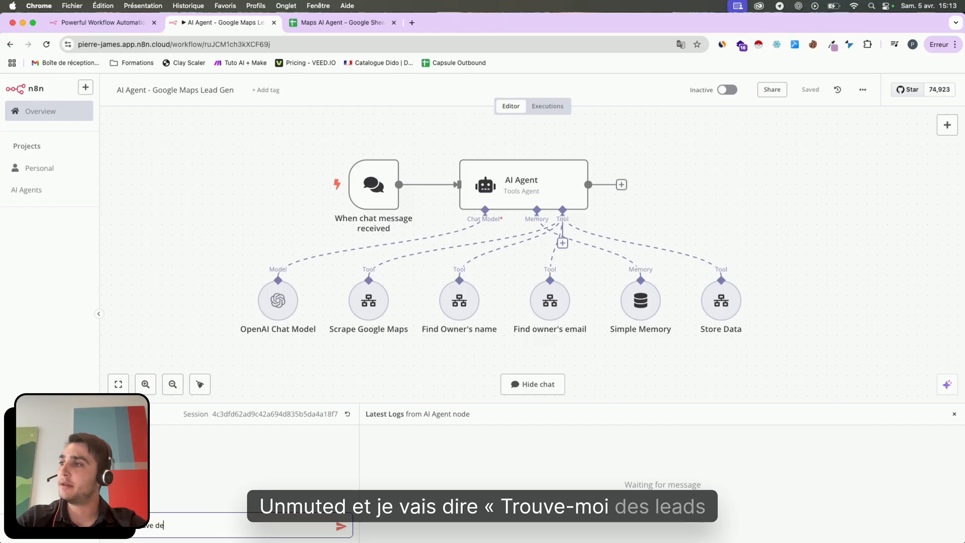
pyautogui.write('s leads dans d')
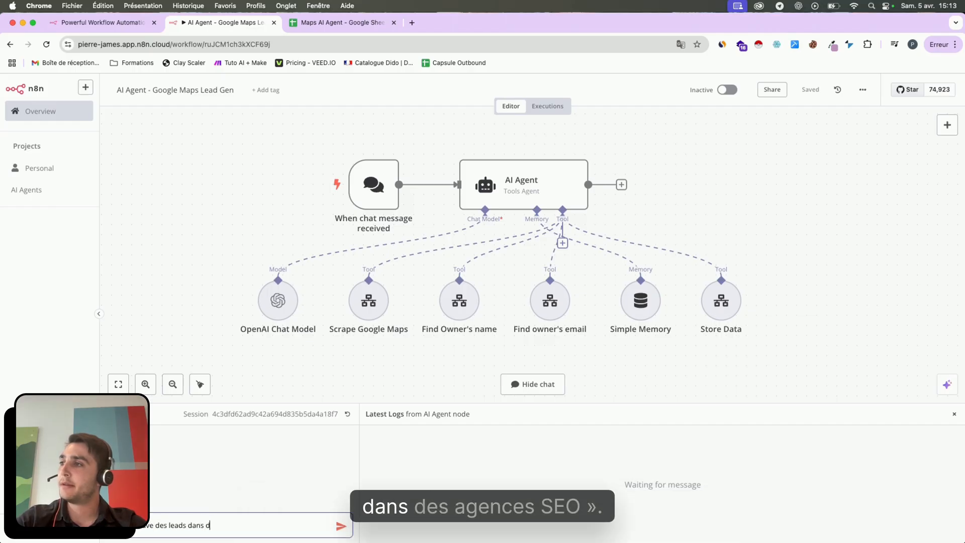
pyautogui.write('es agfe')
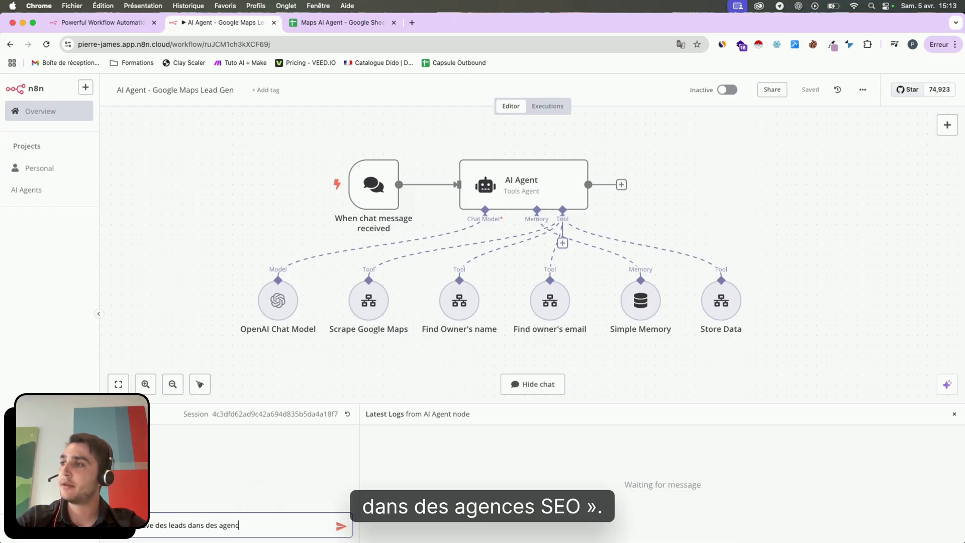
pyautogui.write(' à Lyon')
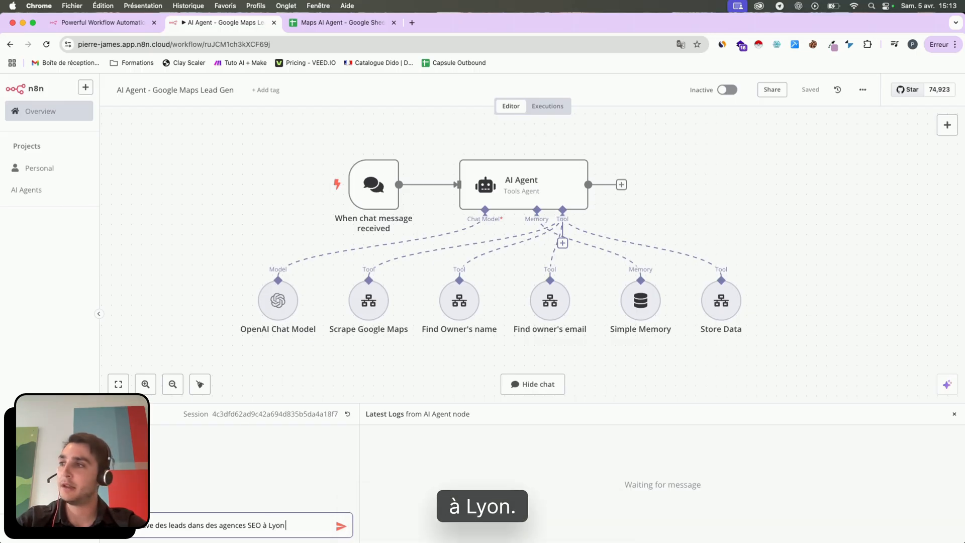
pyautogui.press('Return')
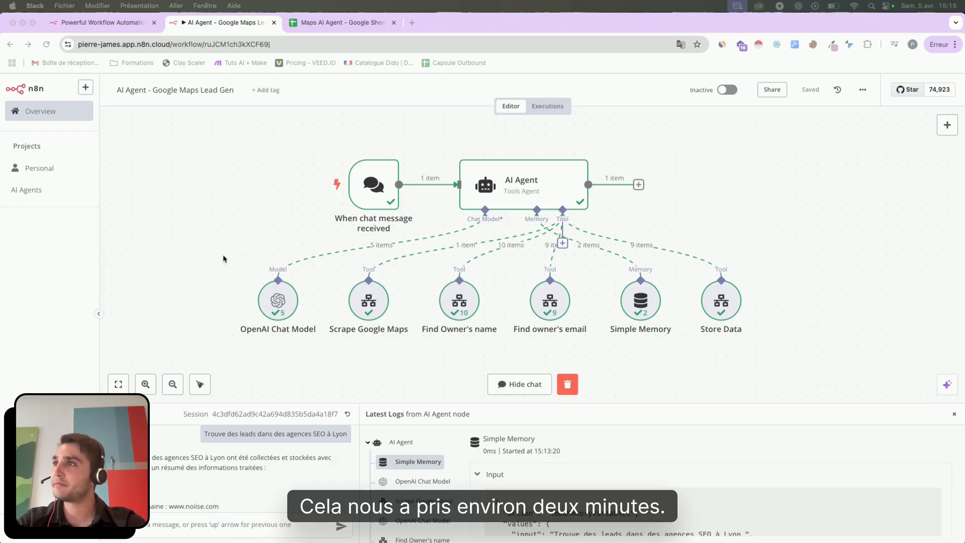
# - Switch to the Maps AI Agent spreadsheet and check the company names and the owners' first and last names of the new leads
pyautogui.click(322, 23)
pyautogui.click(189, 282)
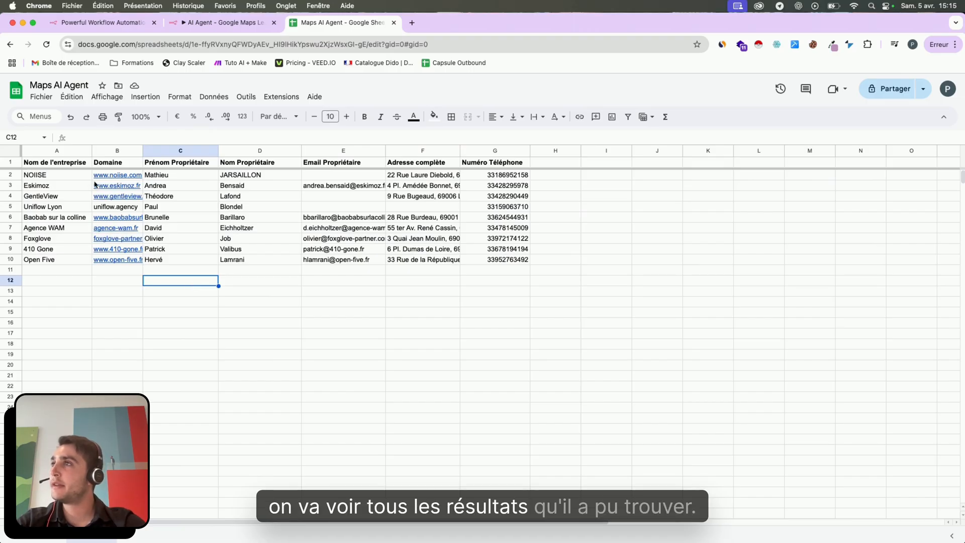
pyautogui.click(52, 177)
pyautogui.click(52, 188)
pyautogui.click(52, 197)
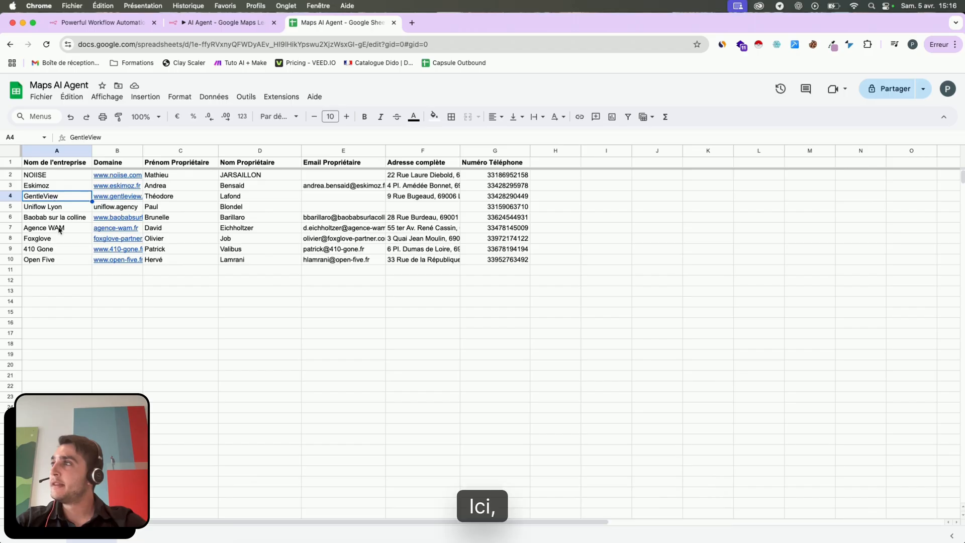
pyautogui.click(247, 178)
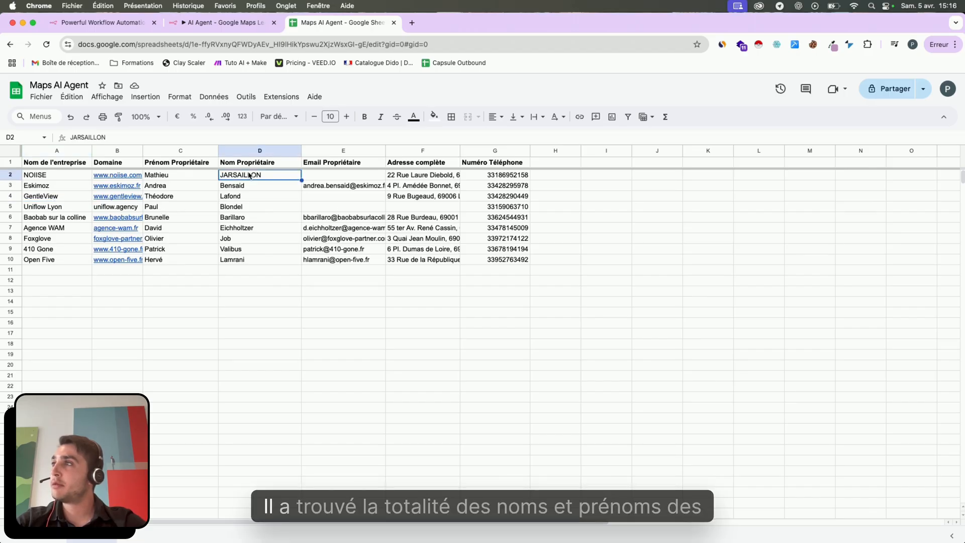
pyautogui.click(190, 176)
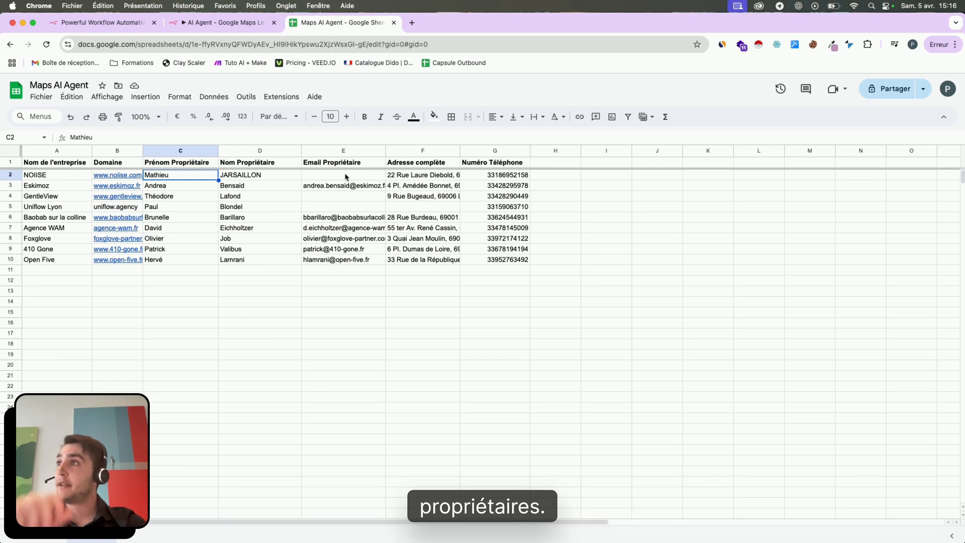
# - Check the owner email column for missing addresses and compare it with the owners' last names
pyautogui.click(339, 150)
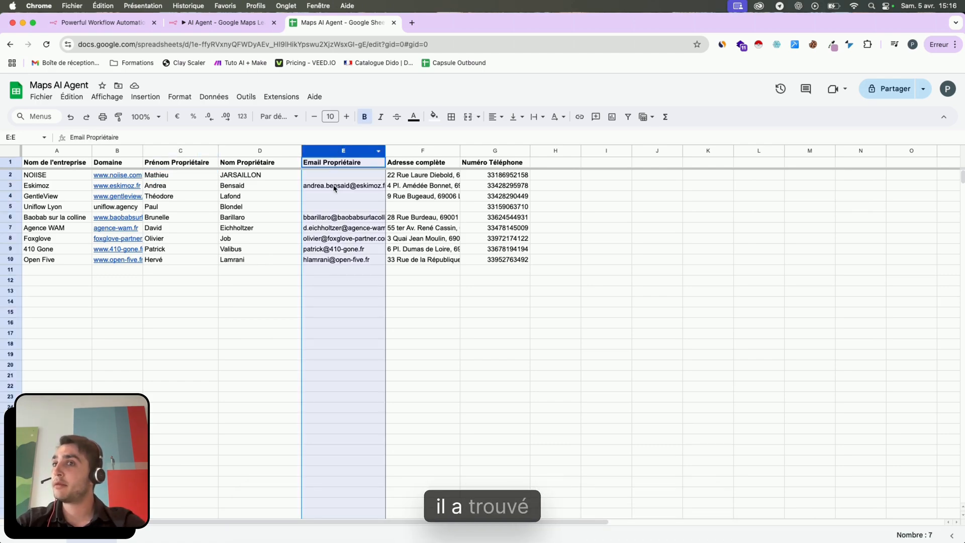
pyautogui.click(326, 208)
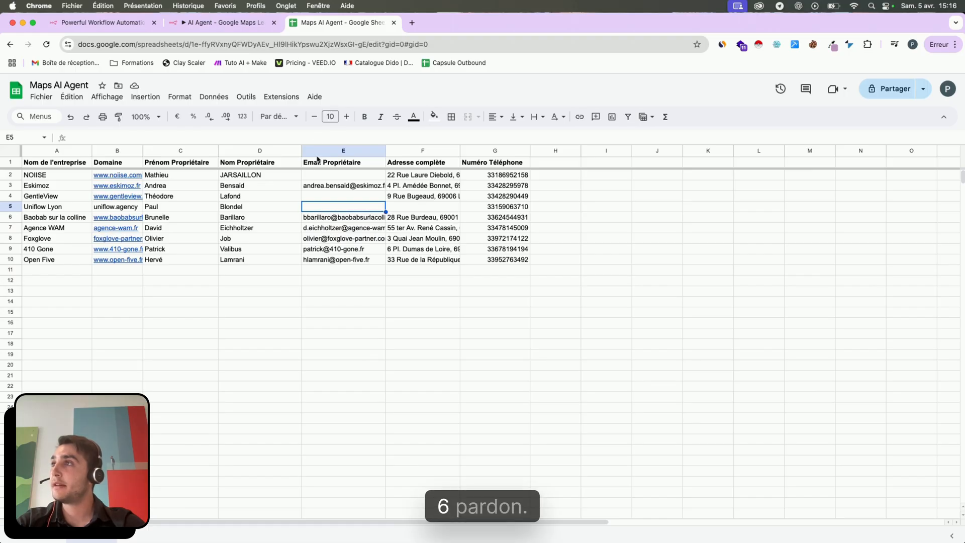
pyautogui.click(286, 241)
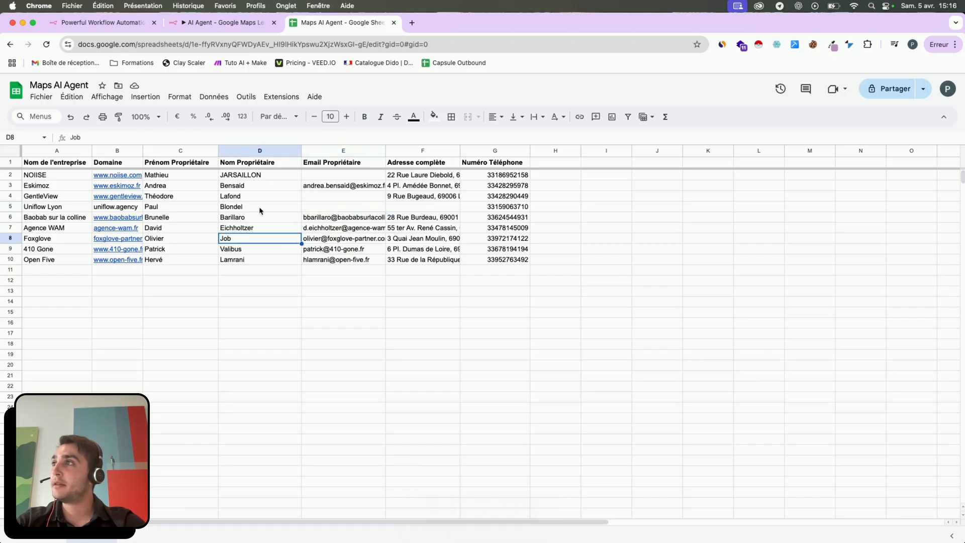
pyautogui.click(238, 200)
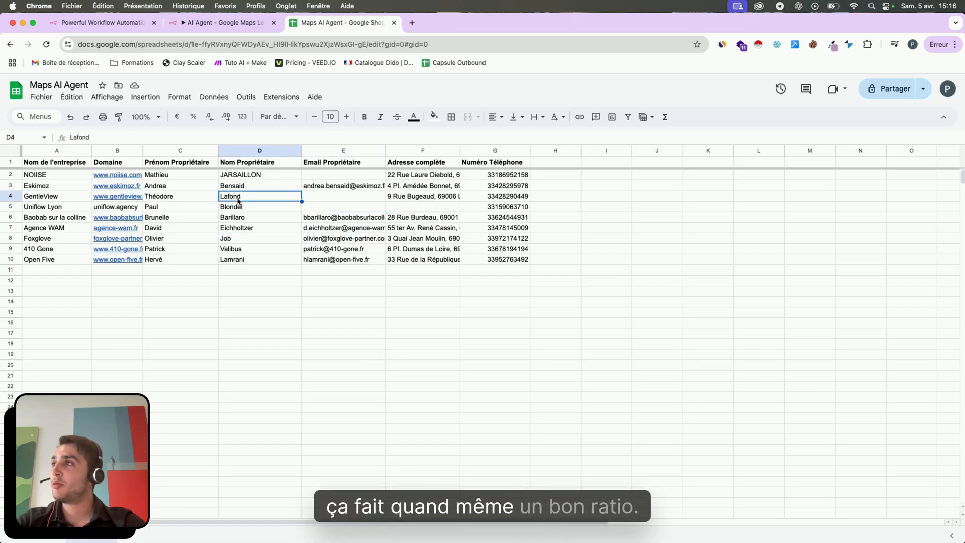
# - Open the Eskimoz website from its domain link, look through the page and close it
pyautogui.click(130, 186)
pyautogui.click(131, 204)
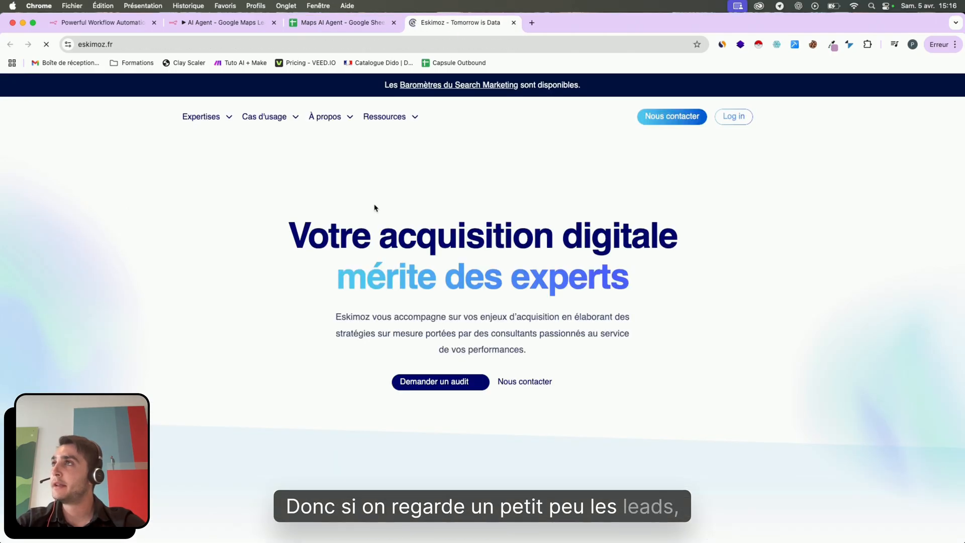
pyautogui.scroll(-10, 270, 350)
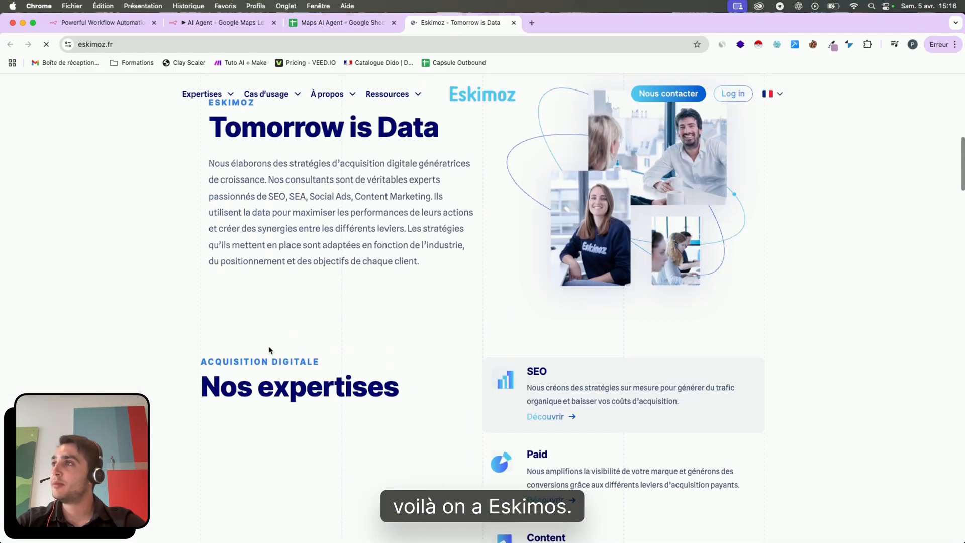
pyautogui.press('super+w')
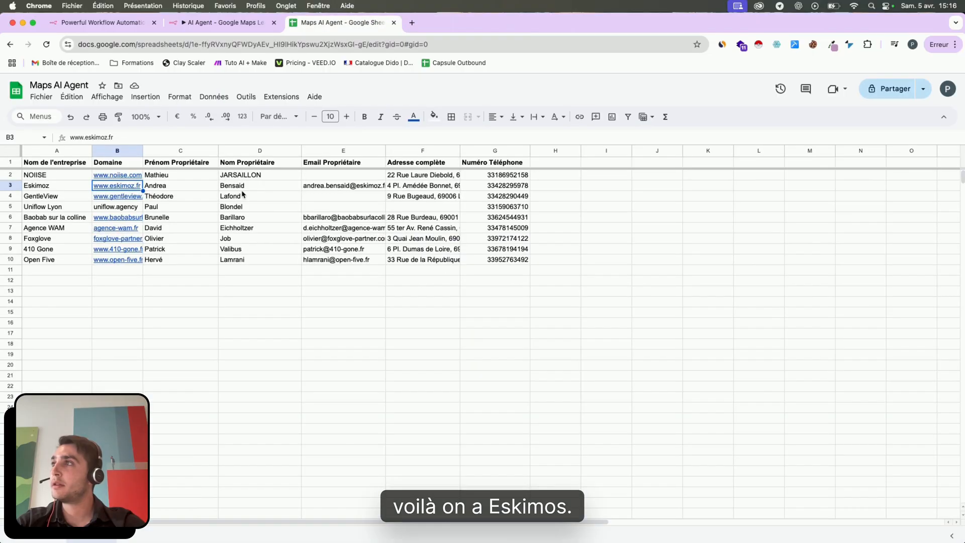
# - Open the Agence WAM website from its domain link and look through its home page
pyautogui.moveTo(119, 201)
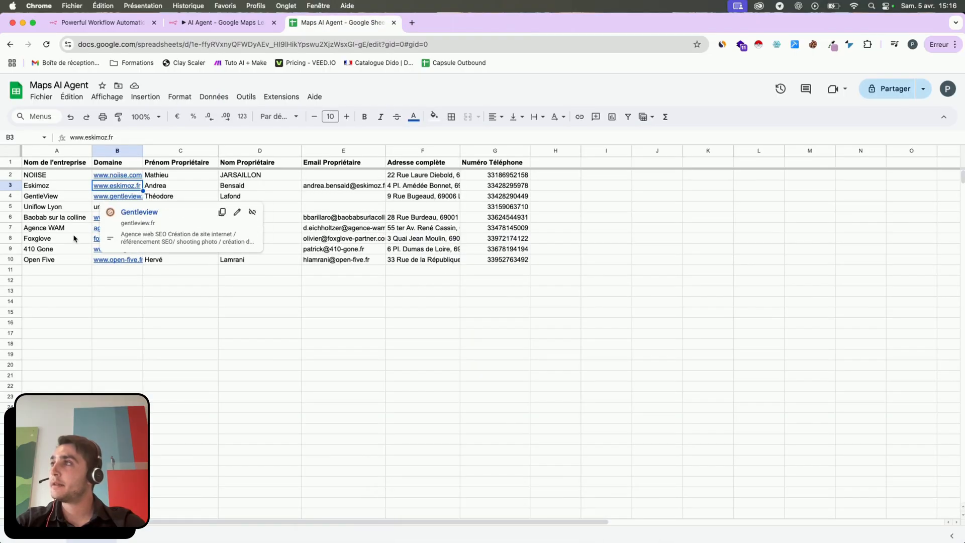
pyautogui.click(108, 227)
pyautogui.click(145, 245)
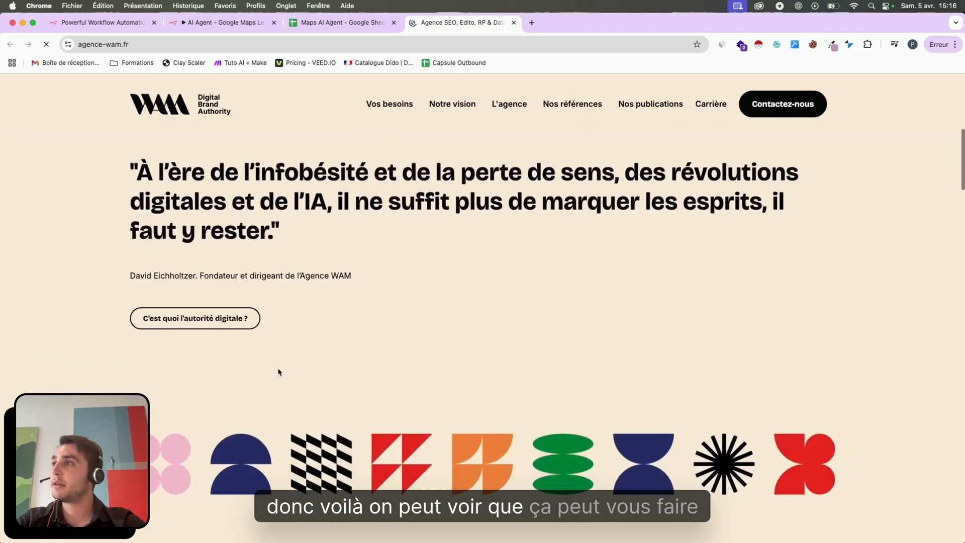
pyautogui.scroll(-20, 279, 372)
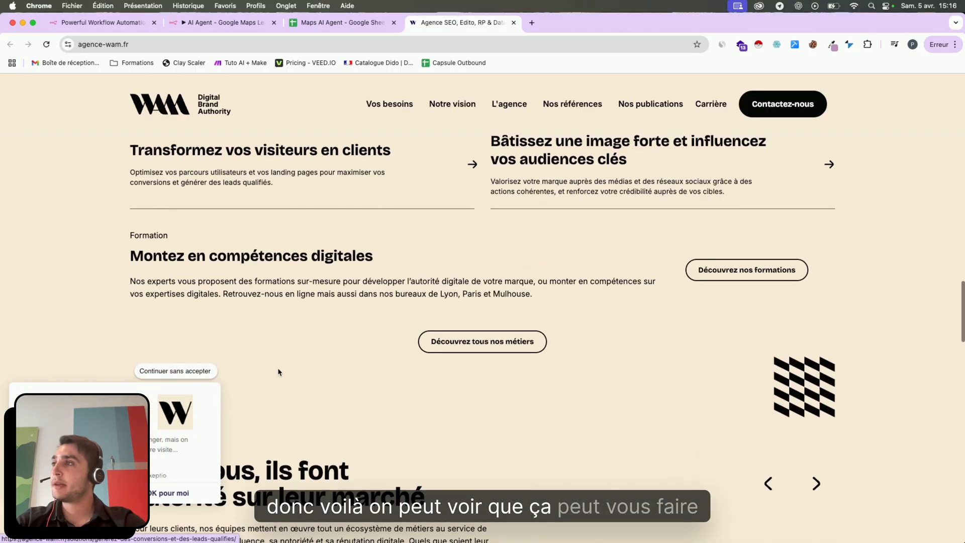
pyautogui.scroll(-10, 279, 372)
pyautogui.scroll(20, 279, 372)
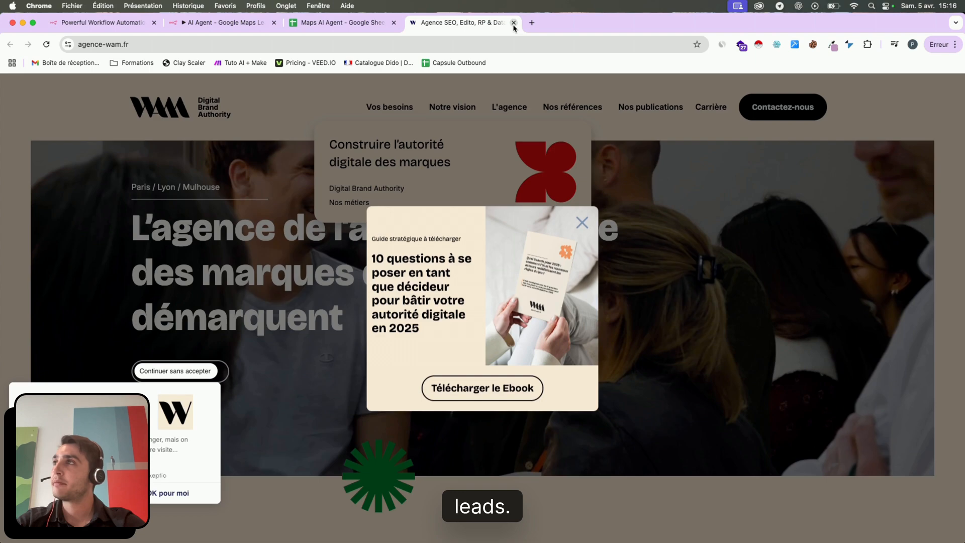
# - Close the Agence WAM website and return to the AI Agent - Google Maps Lead Gen workflow in n8n
pyautogui.click(514, 22)
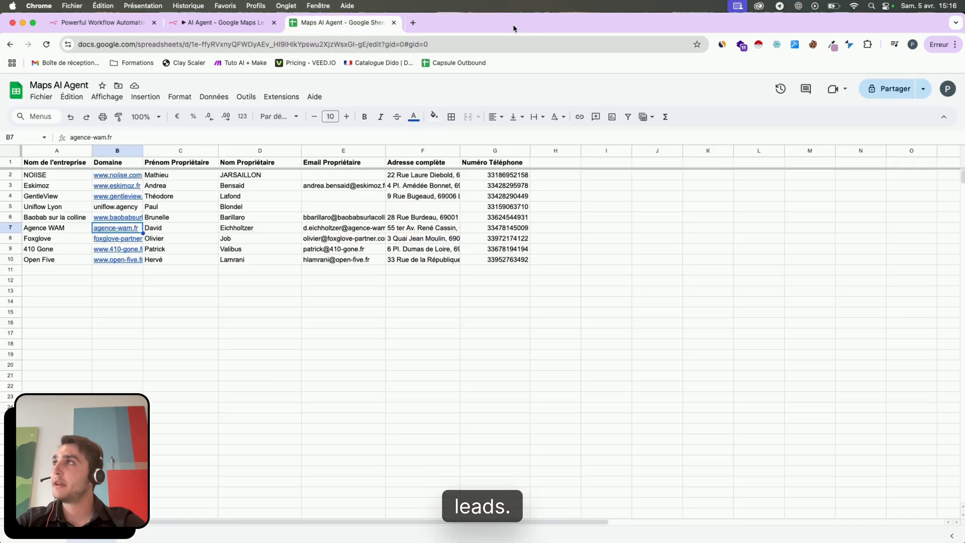
pyautogui.click(177, 240)
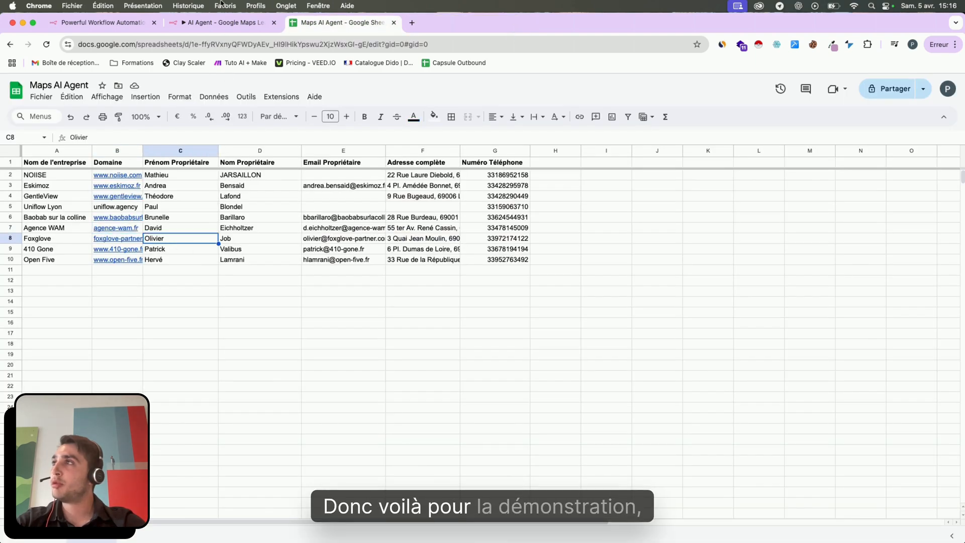
pyautogui.click(217, 23)
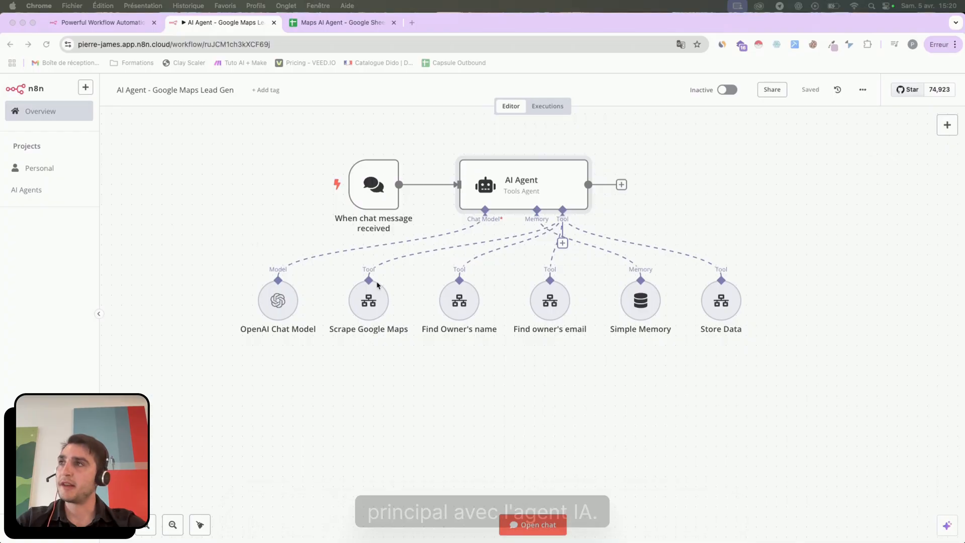
pyautogui.scroll(1, 437, 348)
pyautogui.click(360, 194)
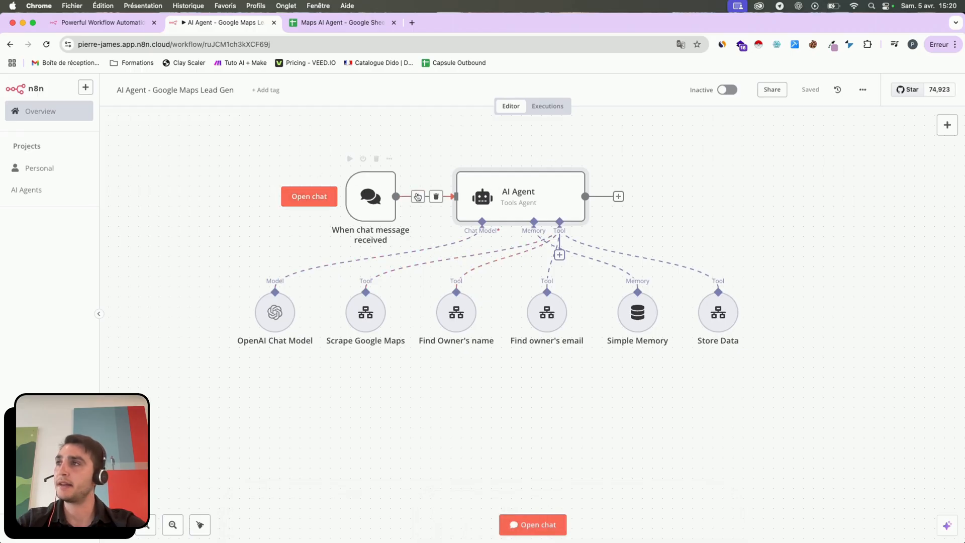
# - Open the AI Agent node and check its user message expression and the available prompt source options
pyautogui.doubleClick(531, 206)
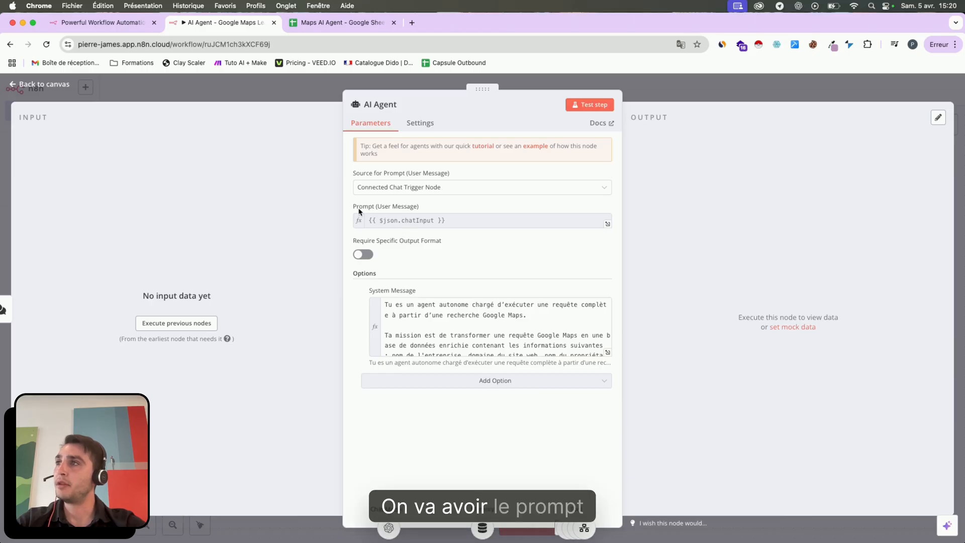
pyautogui.moveTo(357, 207); pyautogui.dragTo(405, 210)
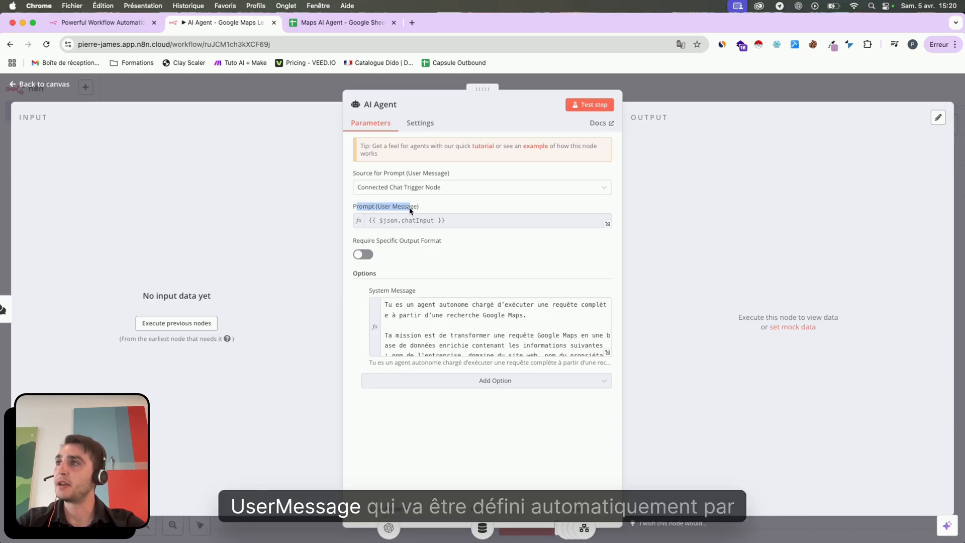
pyautogui.click(425, 222)
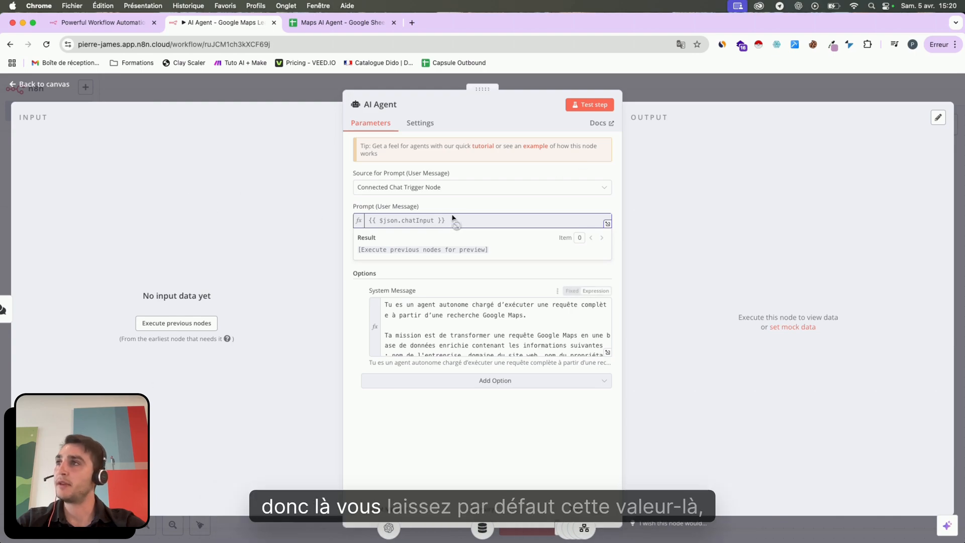
pyautogui.click(443, 188)
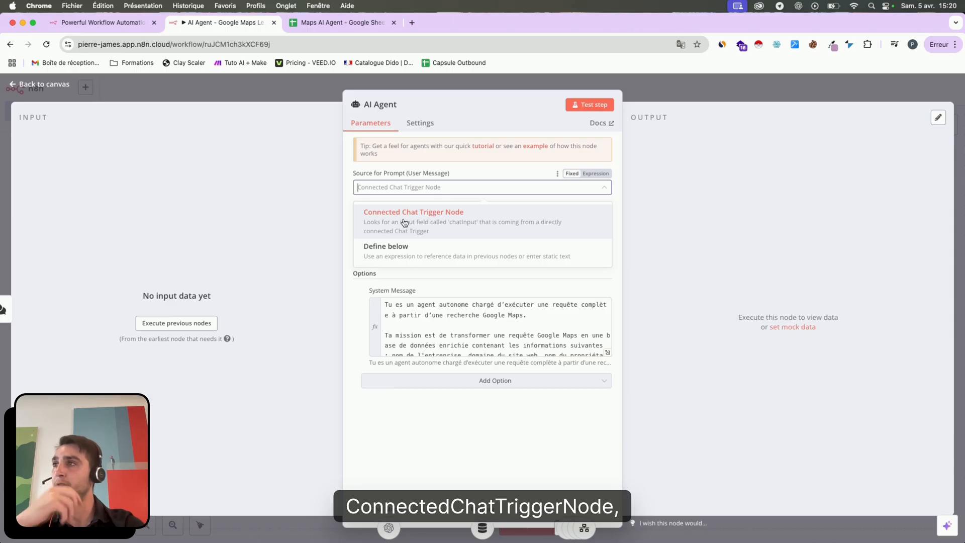
pyautogui.click(478, 177)
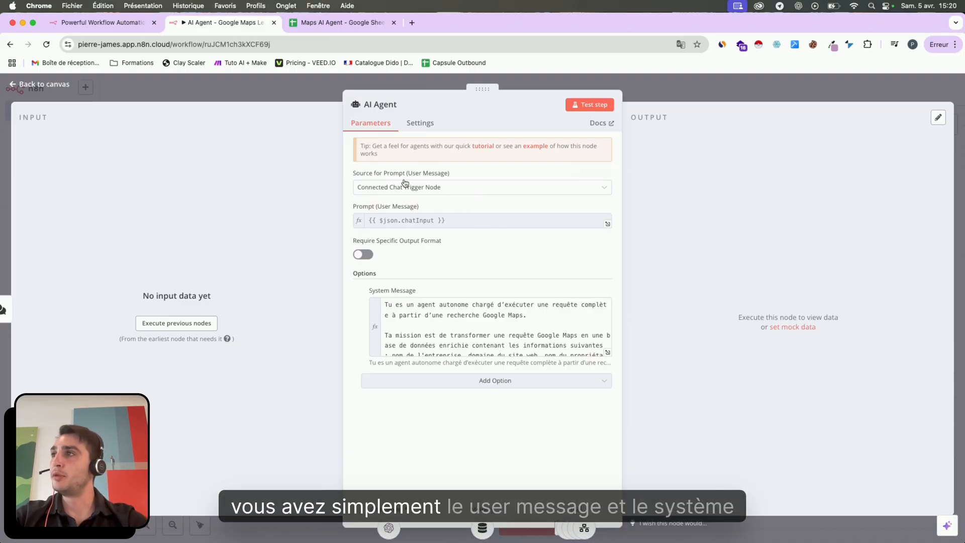
# - Open the AI Agent's system message in the expanded editor and read it from the general mission down to the important rules
pyautogui.click(606, 354)
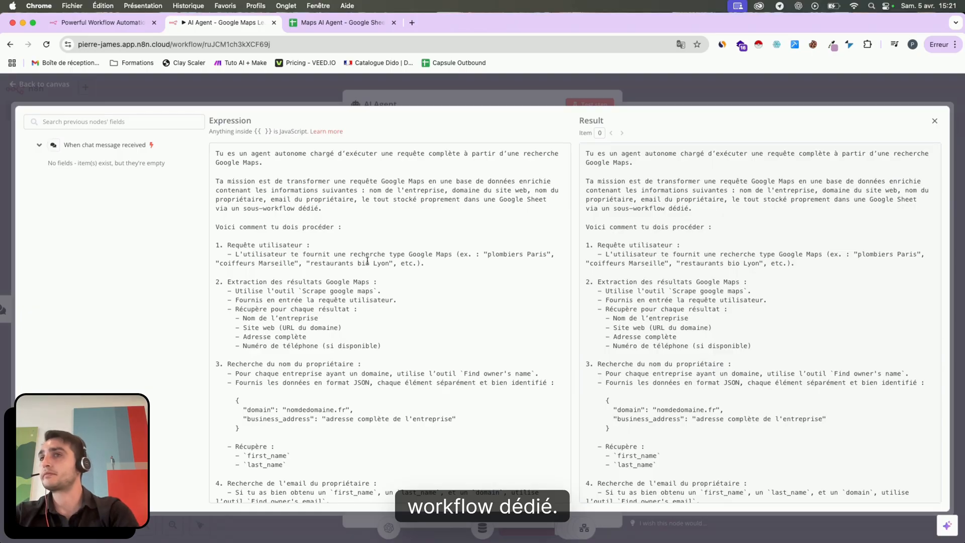
pyautogui.scroll(-5, 367, 261)
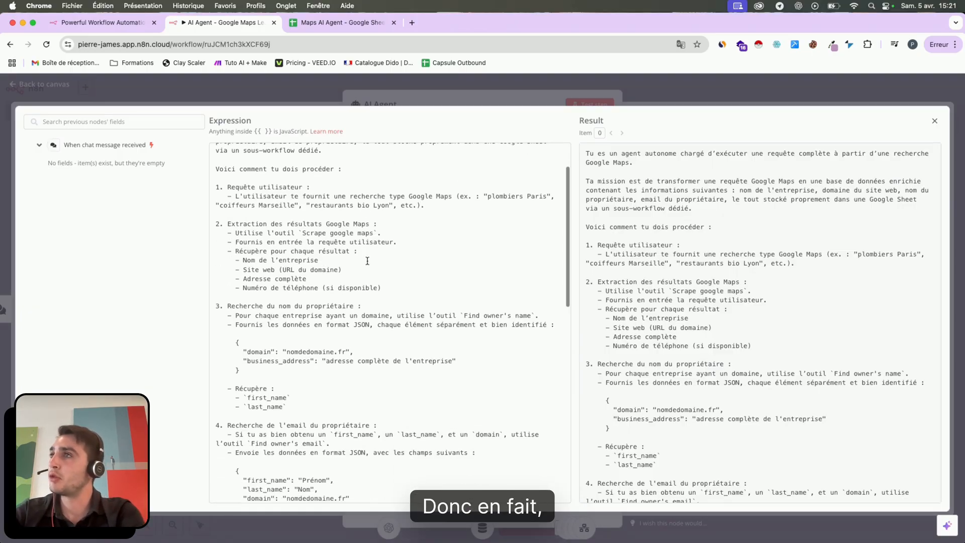
pyautogui.scroll(5, 367, 261)
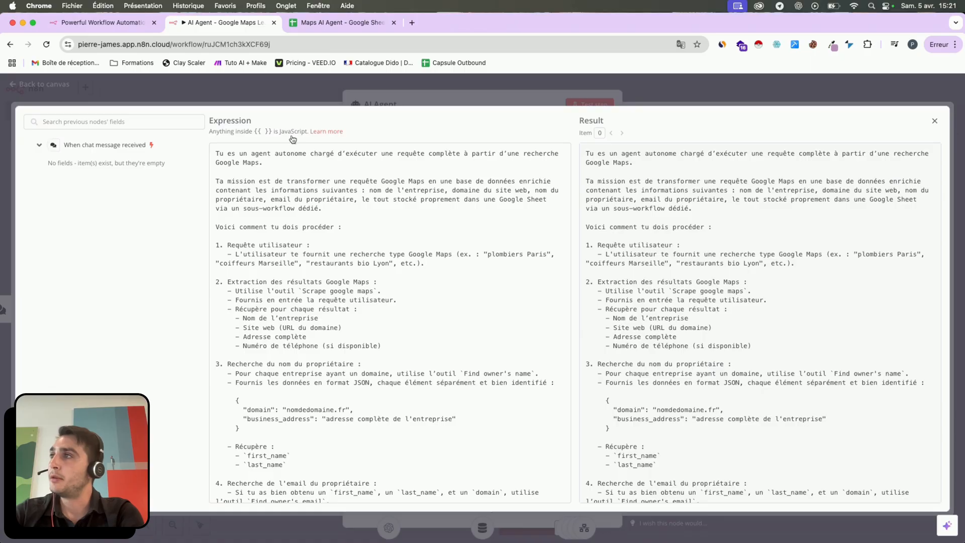
pyautogui.scroll(-2, 346, 303)
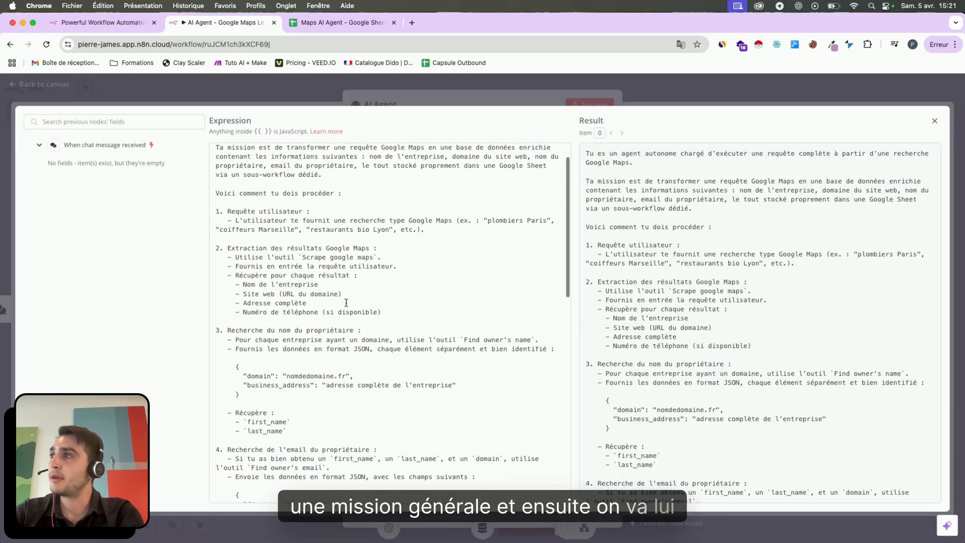
pyautogui.scroll(-1, 346, 303)
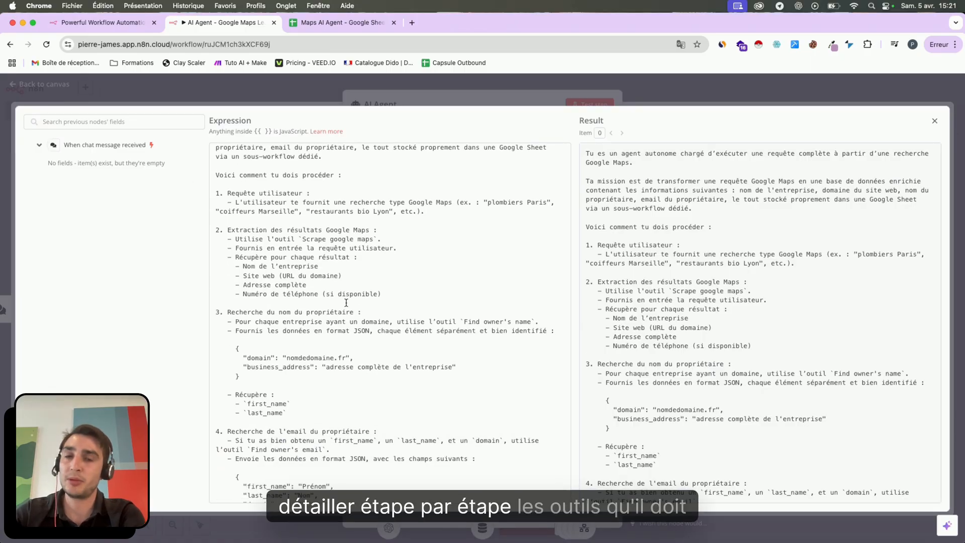
pyautogui.scroll(-2, 346, 303)
pyautogui.scroll(-4, 347, 303)
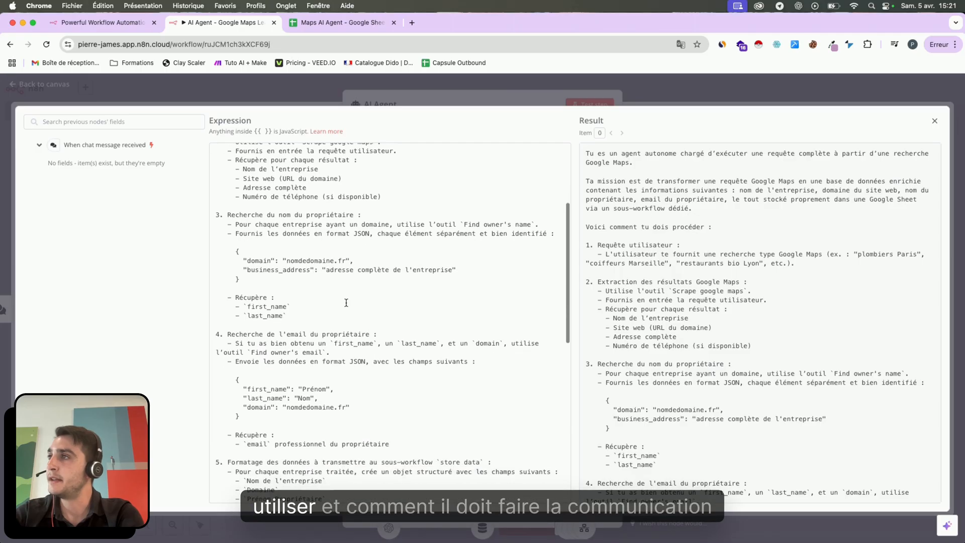
pyautogui.scroll(1, 346, 302)
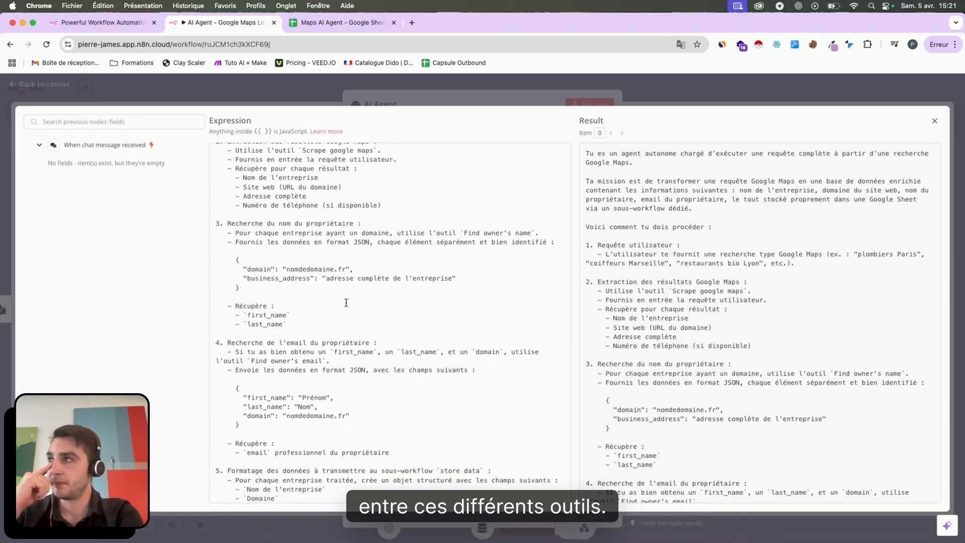
pyautogui.scroll(-8, 347, 303)
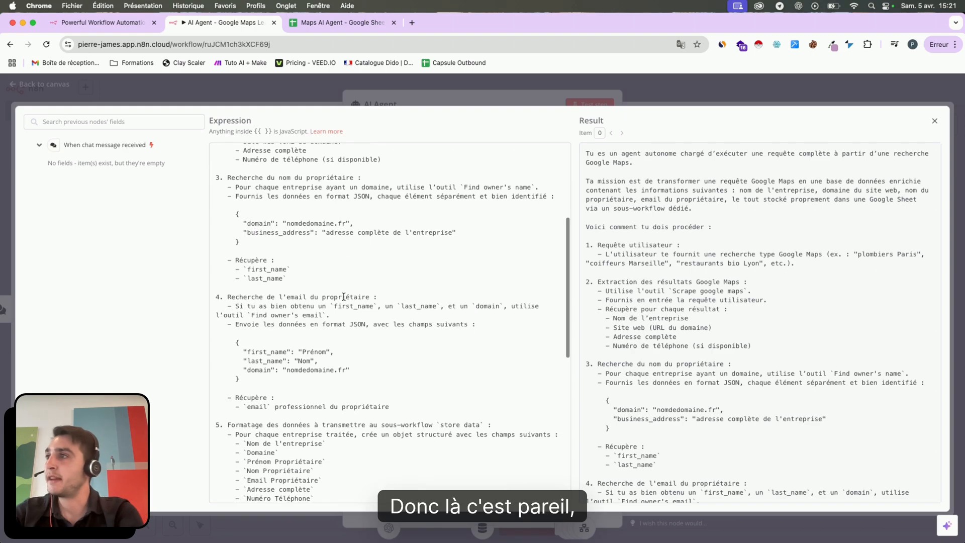
pyautogui.scroll(-12, 344, 297)
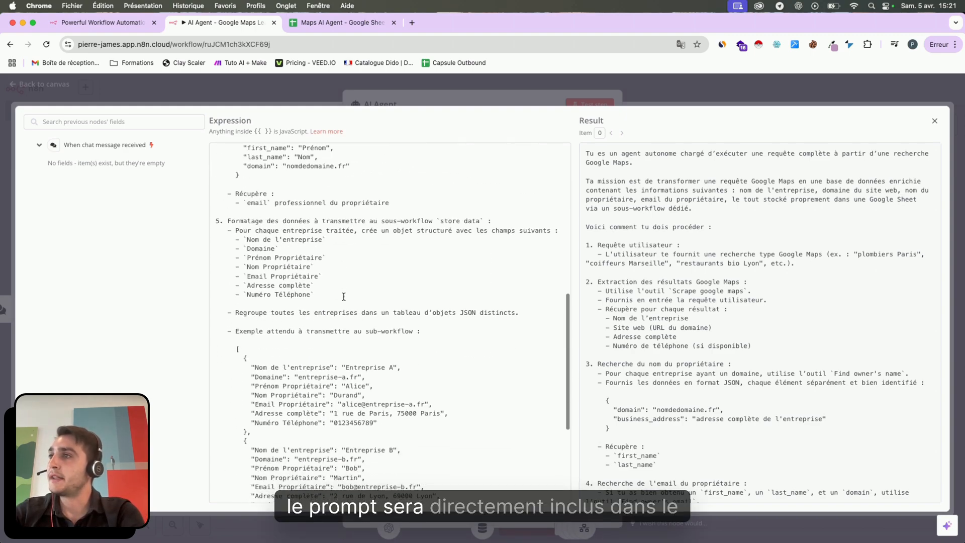
pyautogui.scroll(-3, 344, 297)
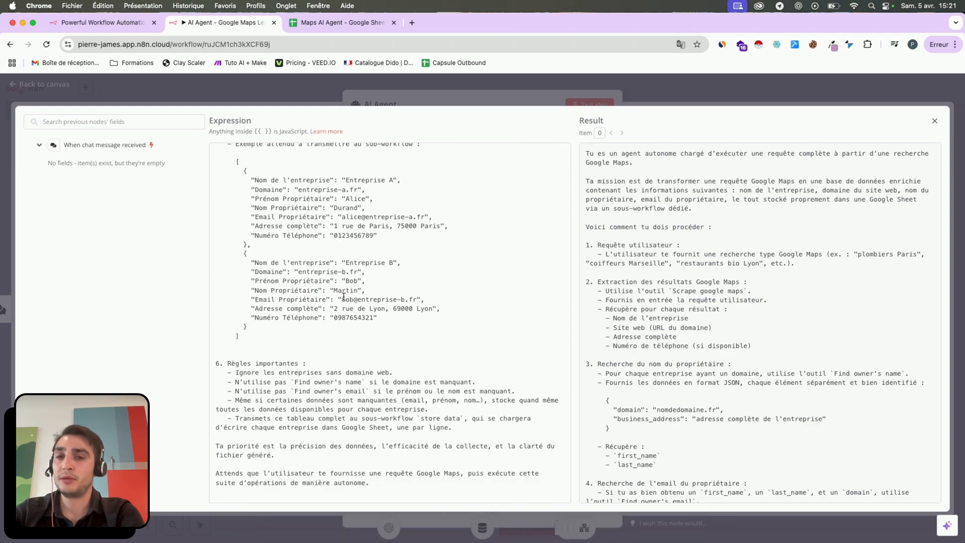
# - Go back over the system message's numbered steps, checking the tool for each one and the JSON format for the store data sub-workflow
pyautogui.scroll(3, 344, 297)
pyautogui.scroll(7, 344, 297)
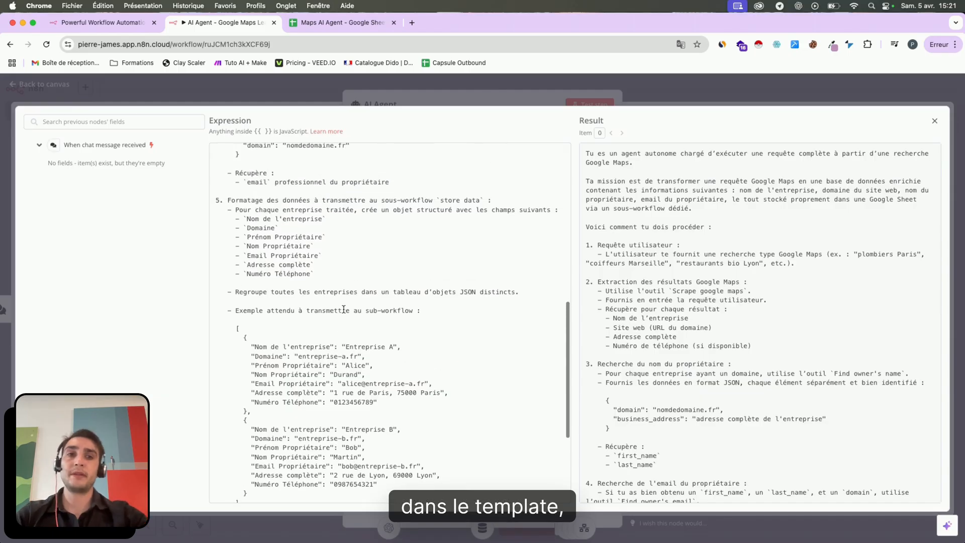
pyautogui.scroll(5, 344, 309)
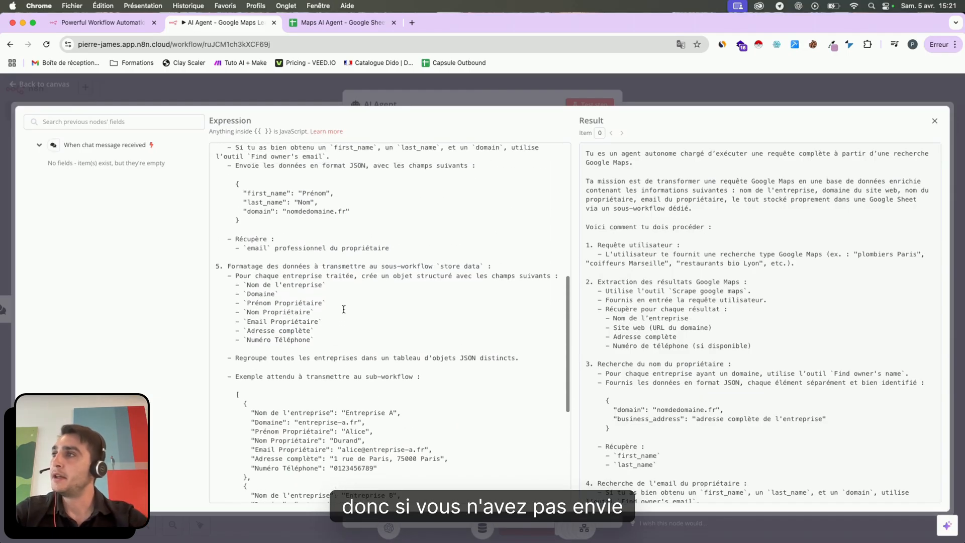
pyautogui.scroll(12, 344, 308)
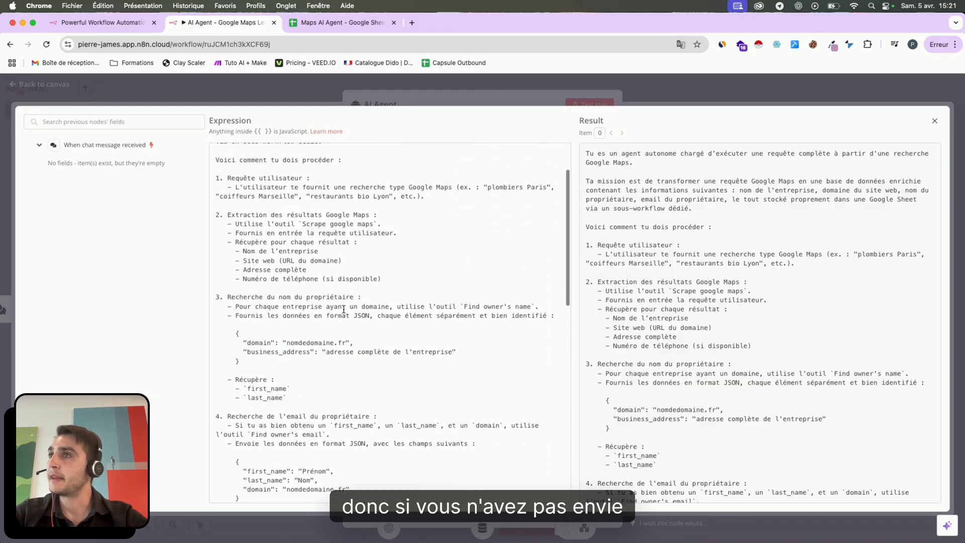
pyautogui.scroll(-9, 344, 308)
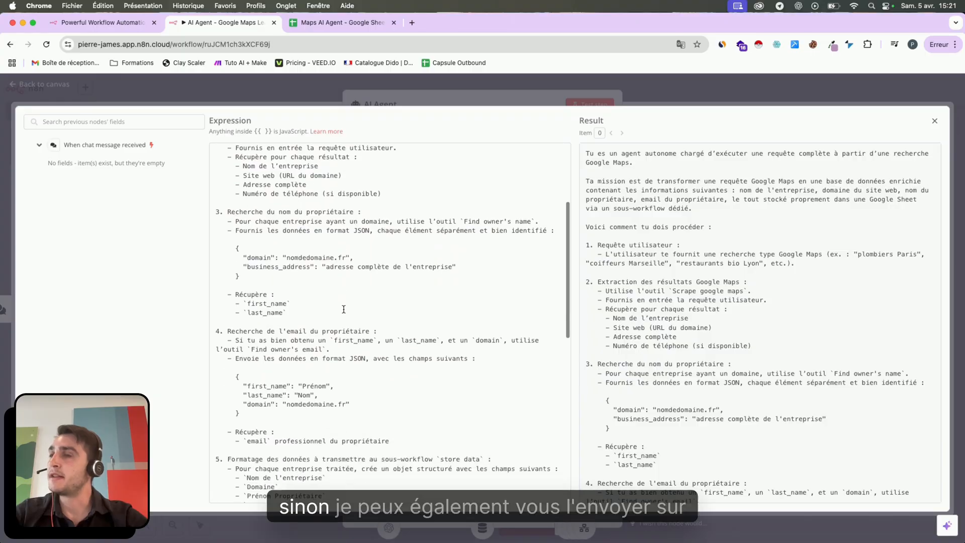
pyautogui.scroll(-6, 344, 309)
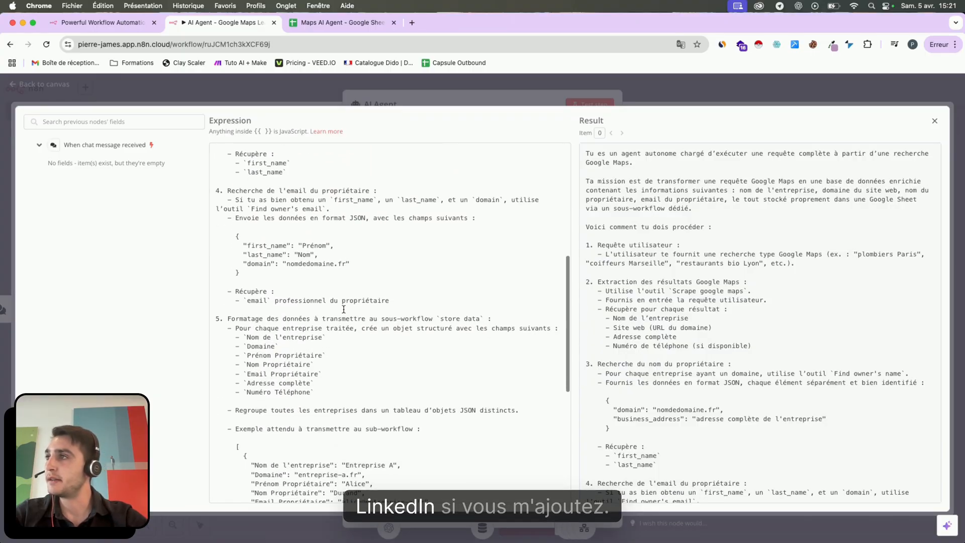
pyautogui.scroll(2, 344, 309)
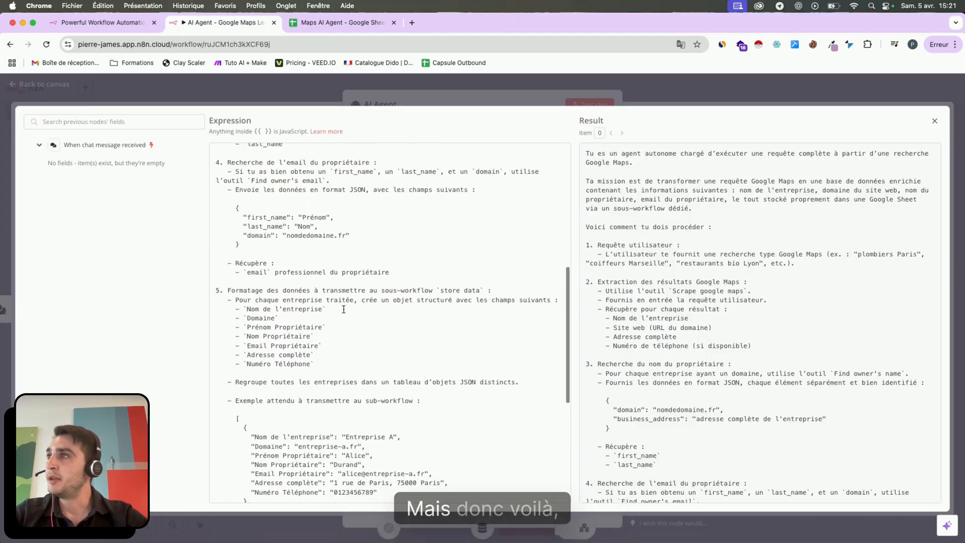
pyautogui.scroll(-2, 343, 308)
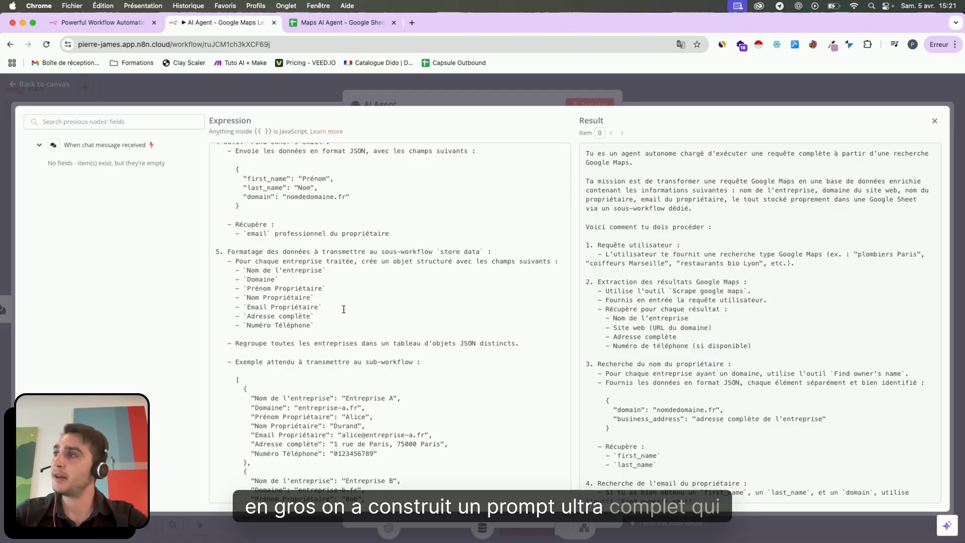
pyautogui.scroll(-4, 344, 308)
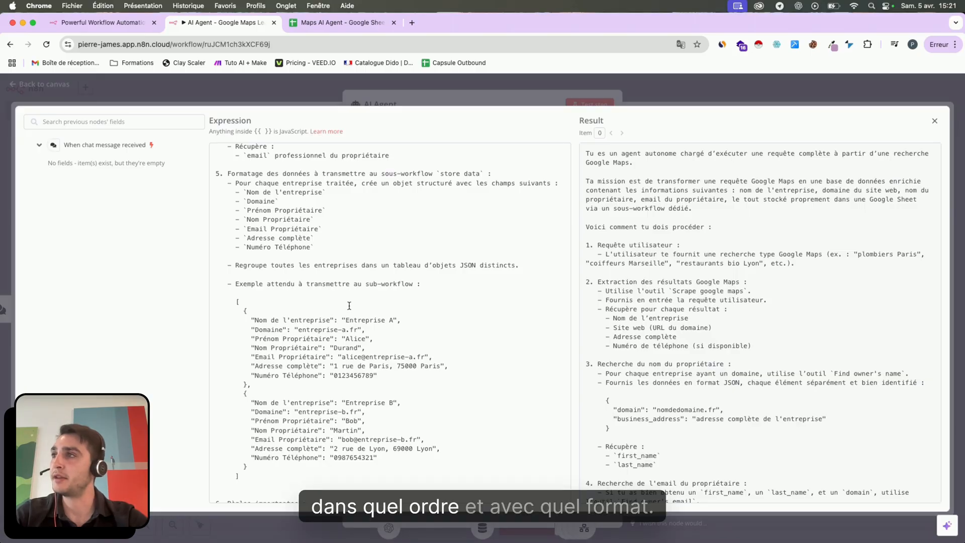
pyautogui.scroll(-1, 460, 326)
pyautogui.scroll(-3, 460, 325)
pyautogui.scroll(15, 460, 325)
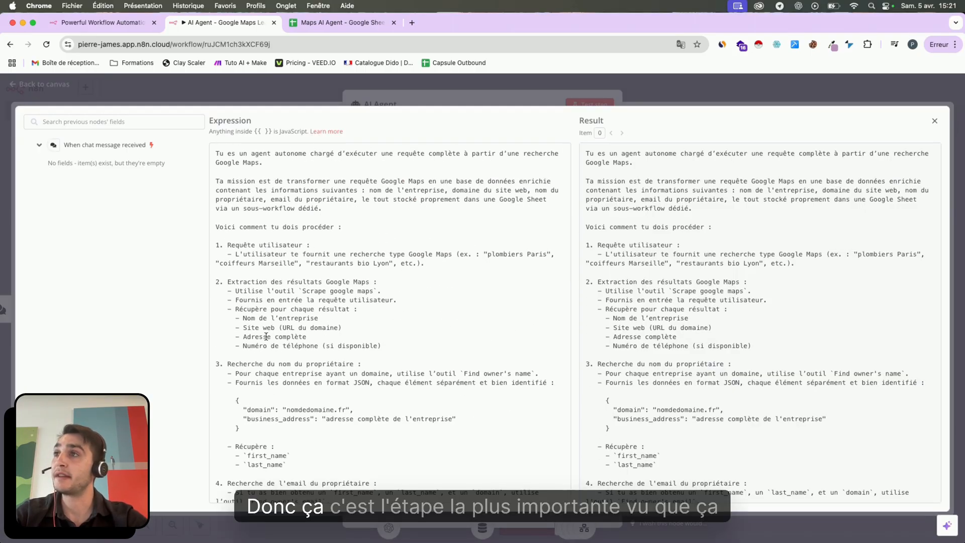
# - Skim the system message once more from start to rules, and close it along with the AI Agent node
pyautogui.scroll(-4, 265, 337)
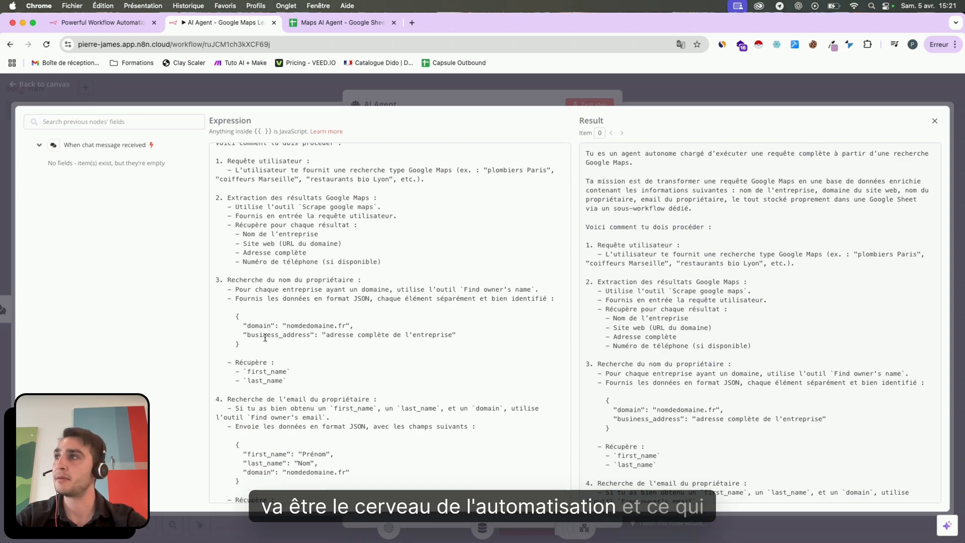
pyautogui.scroll(4, 265, 337)
pyautogui.scroll(-20, 267, 335)
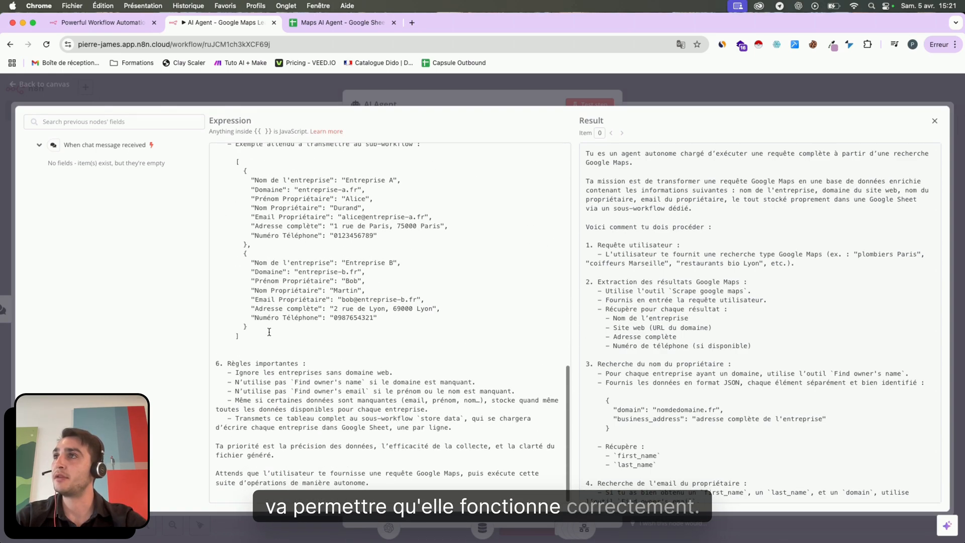
pyautogui.scroll(1, 431, 214)
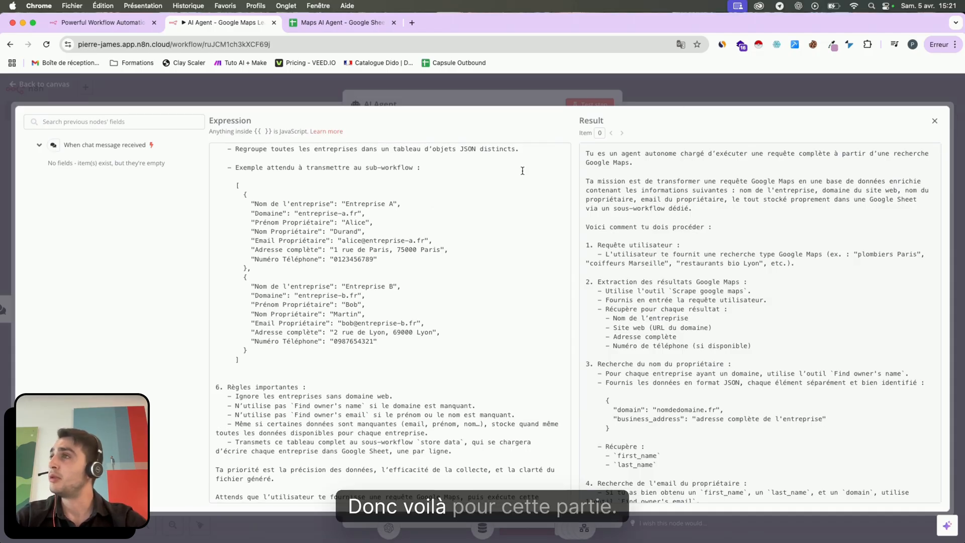
pyautogui.click(530, 84)
pyautogui.click(530, 84)
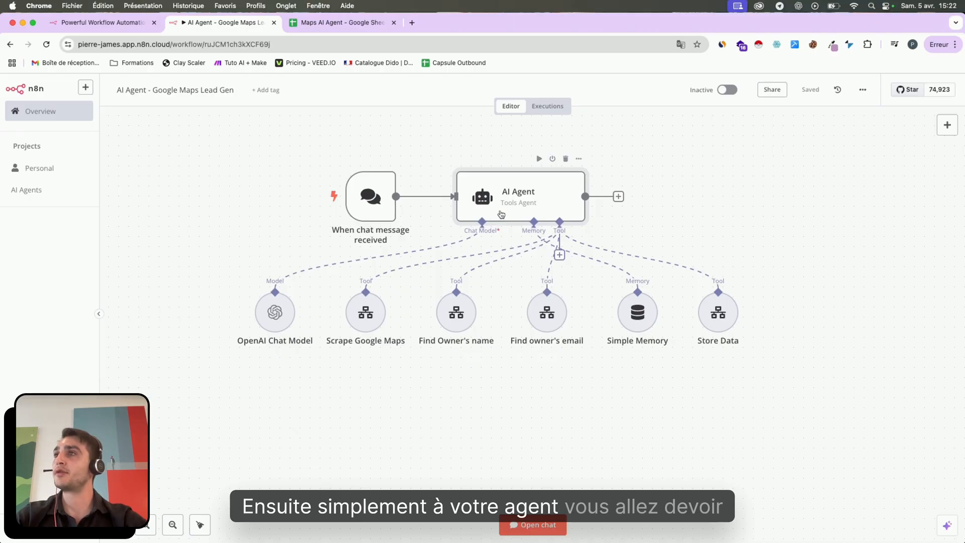
# - Open the OpenAI Chat Model node, check its credential and model selection, and return to the canvas
pyautogui.doubleClick(278, 314)
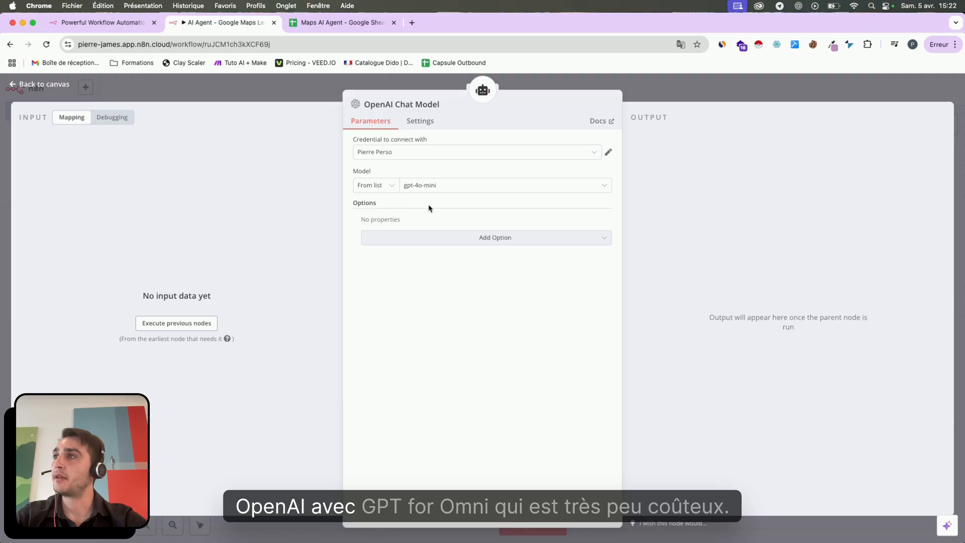
pyautogui.click(681, 91)
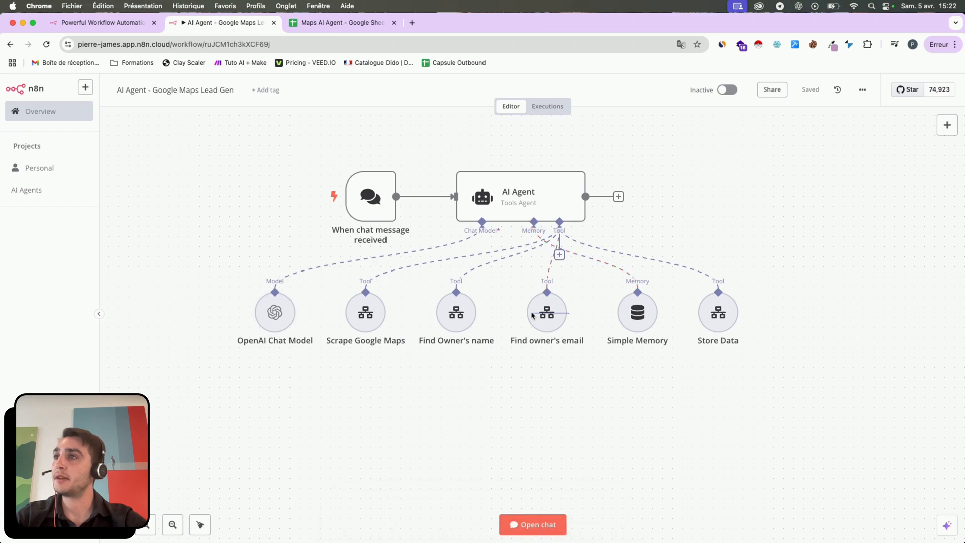
# - Shift Find owner's email and Simple Memory, check the AI Agent's tool list, put Find owner's email back in its place, and save the workflow
pyautogui.moveTo(538, 319); pyautogui.dragTo(502, 316)
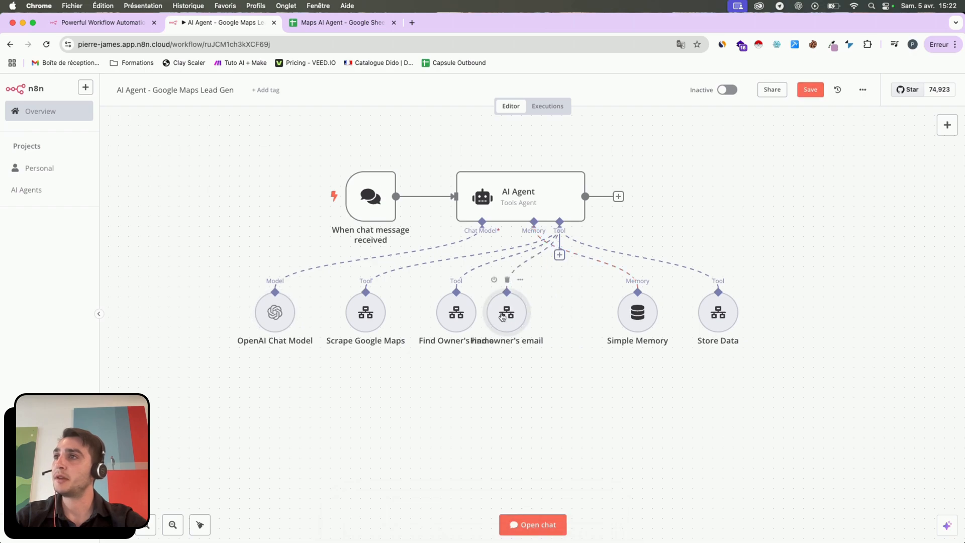
pyautogui.moveTo(640, 310); pyautogui.dragTo(660, 306)
pyautogui.click(560, 255)
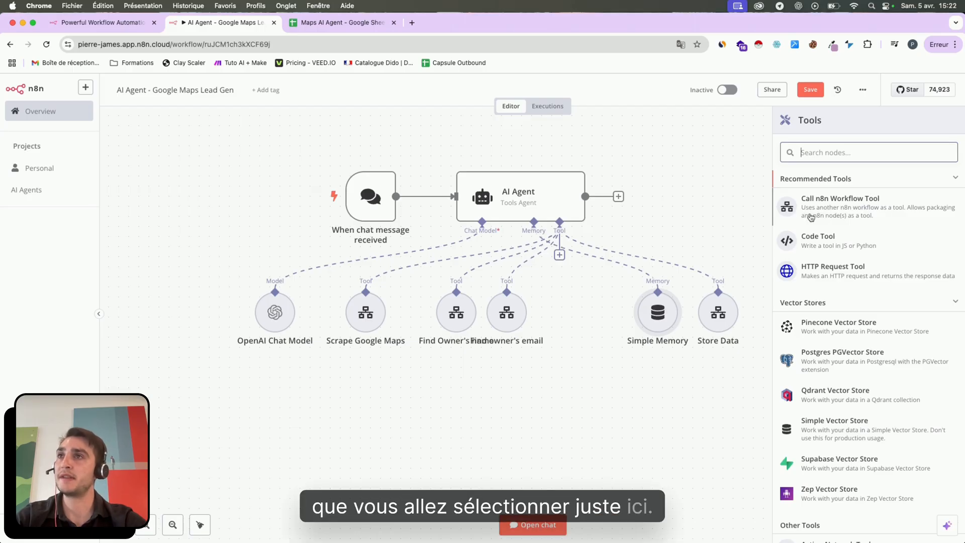
pyautogui.press('Escape')
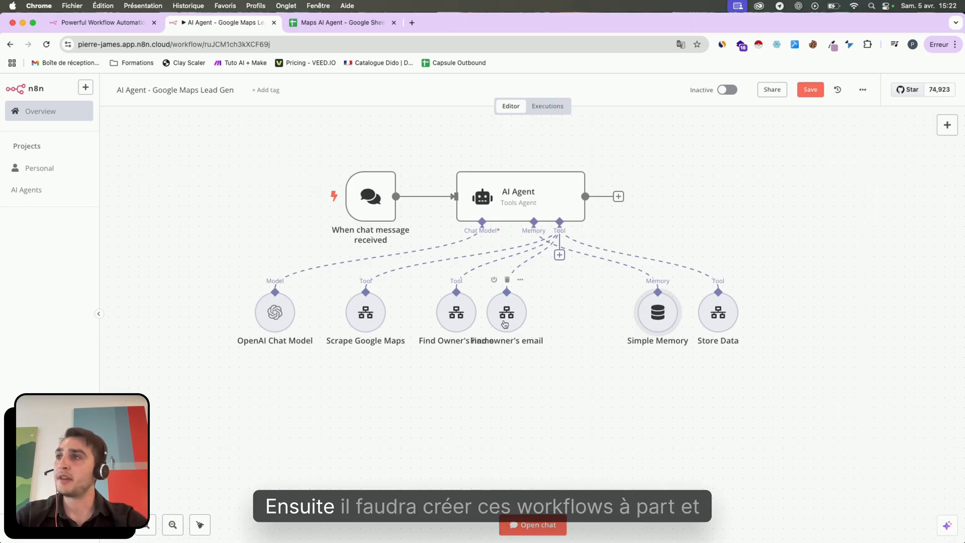
pyautogui.moveTo(504, 323); pyautogui.dragTo(548, 320)
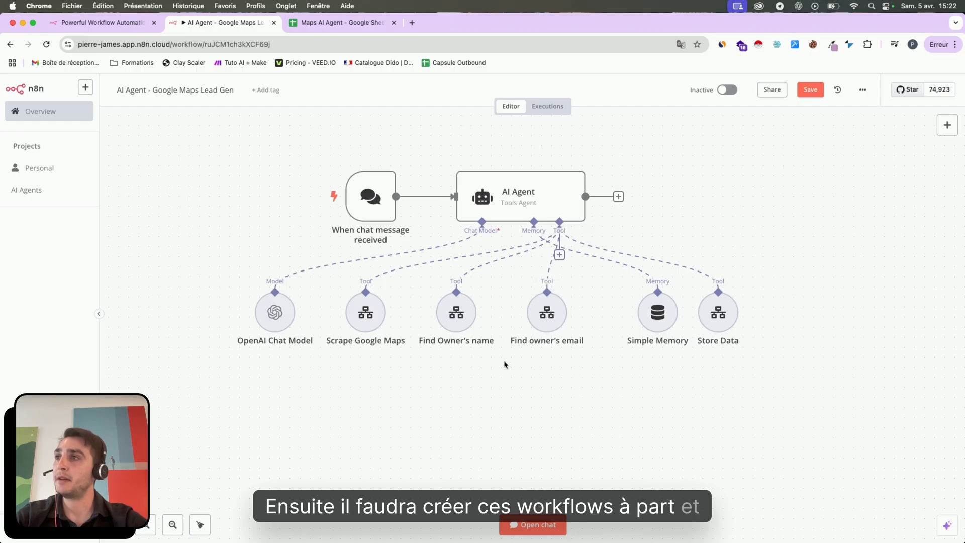
pyautogui.click(811, 92)
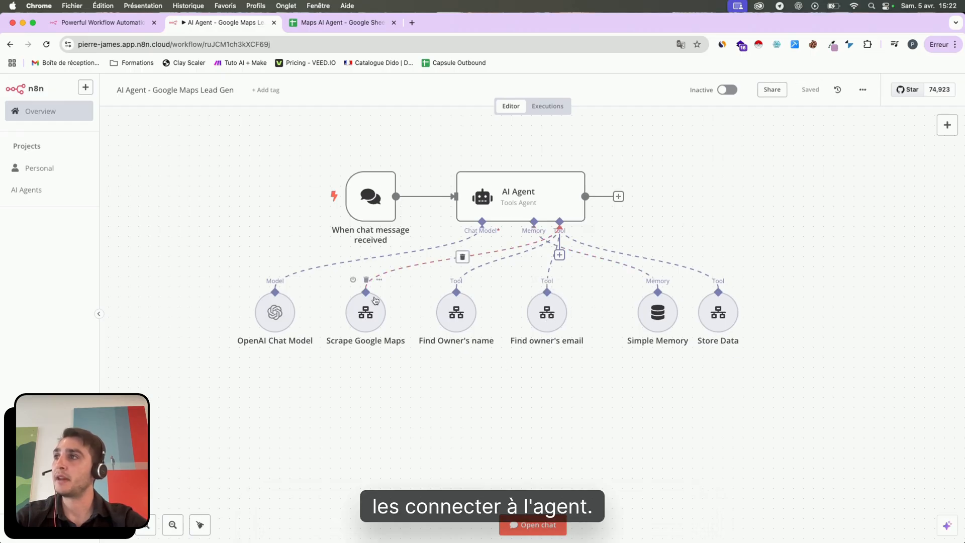
# - Open the Scrape Google Maps tool, look through the workflows it can call, close it, and move Simple Memory back into place
pyautogui.doubleClick(361, 322)
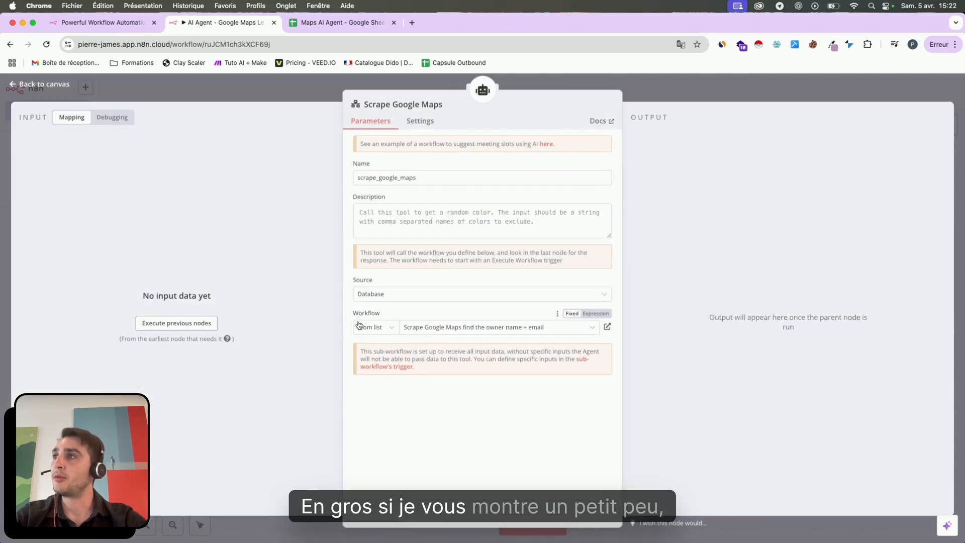
pyautogui.click(438, 175)
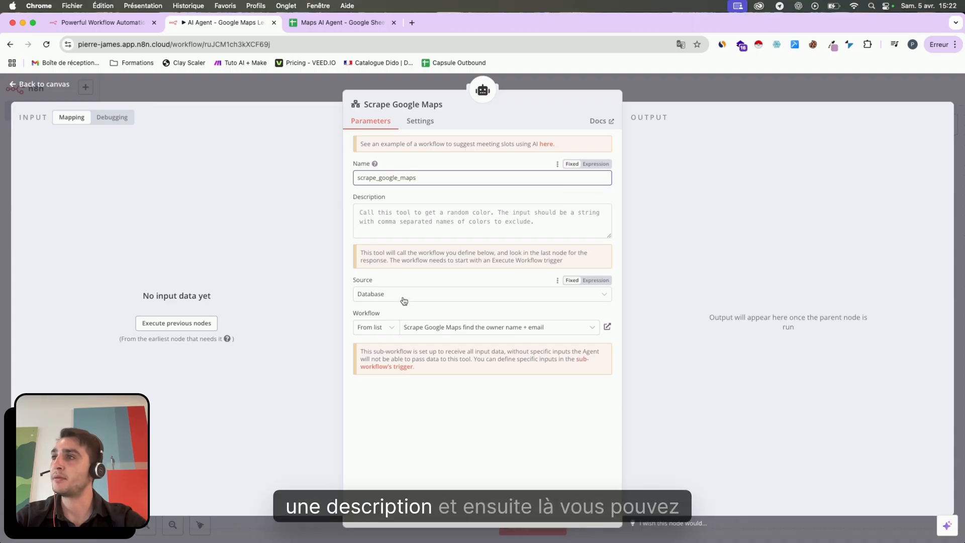
pyautogui.click(447, 329)
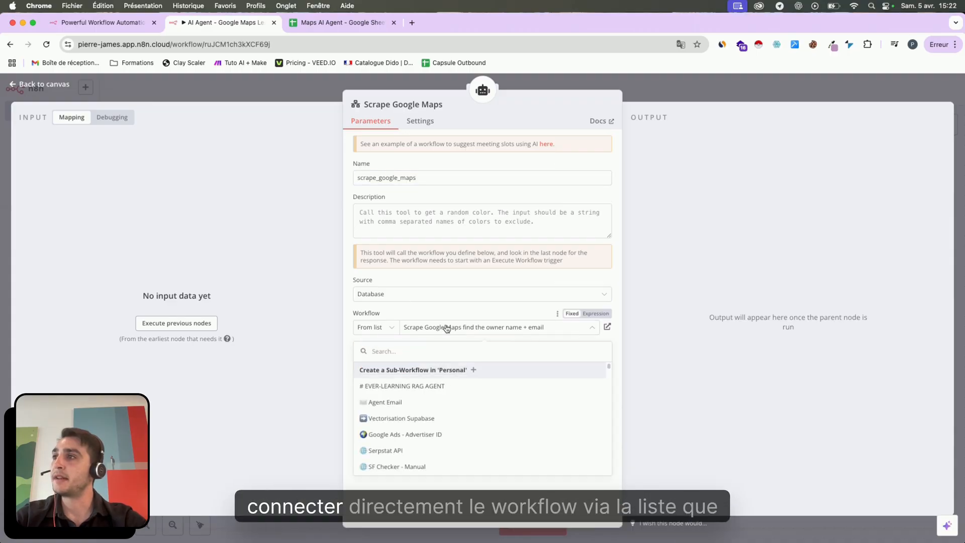
pyautogui.scroll(-10, 458, 413)
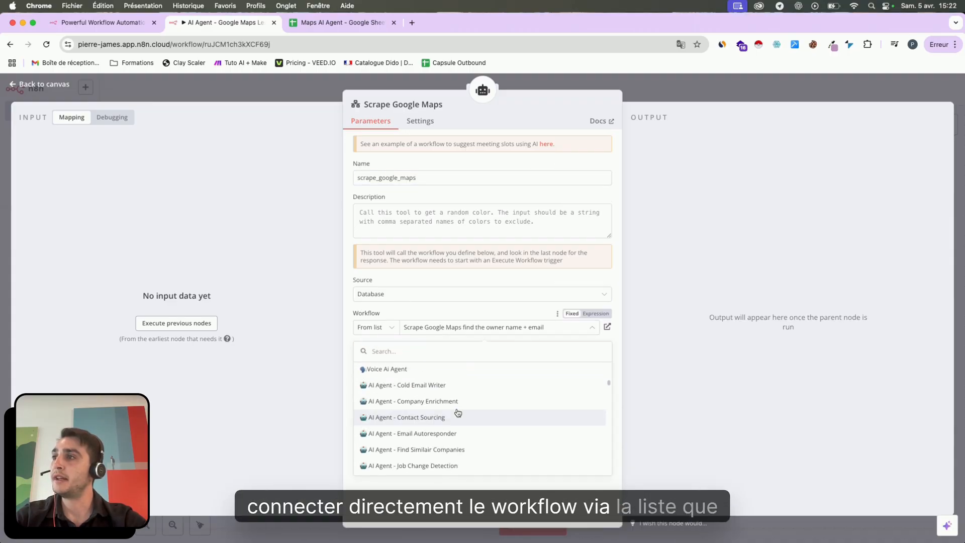
pyautogui.scroll(-5, 458, 412)
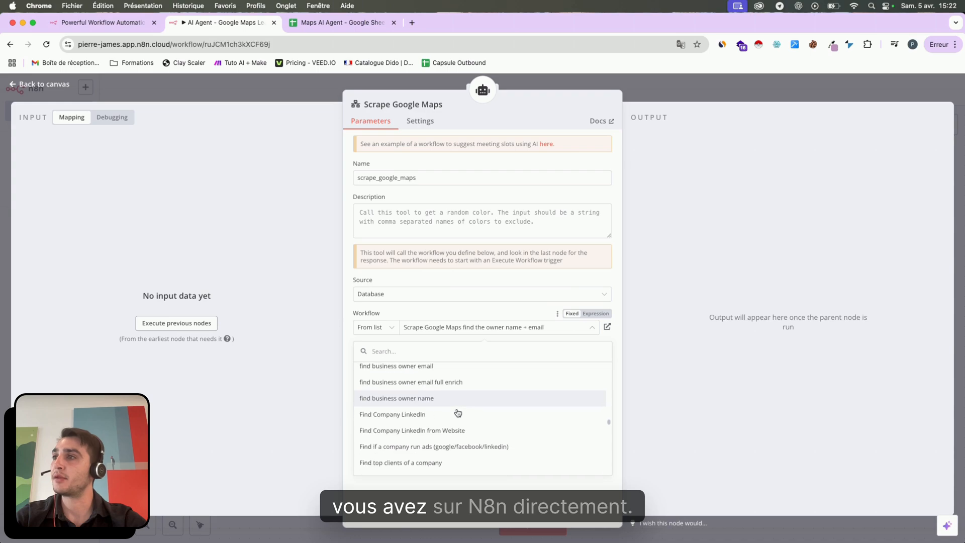
pyautogui.scroll(10, 458, 412)
pyautogui.scroll(10, 458, 413)
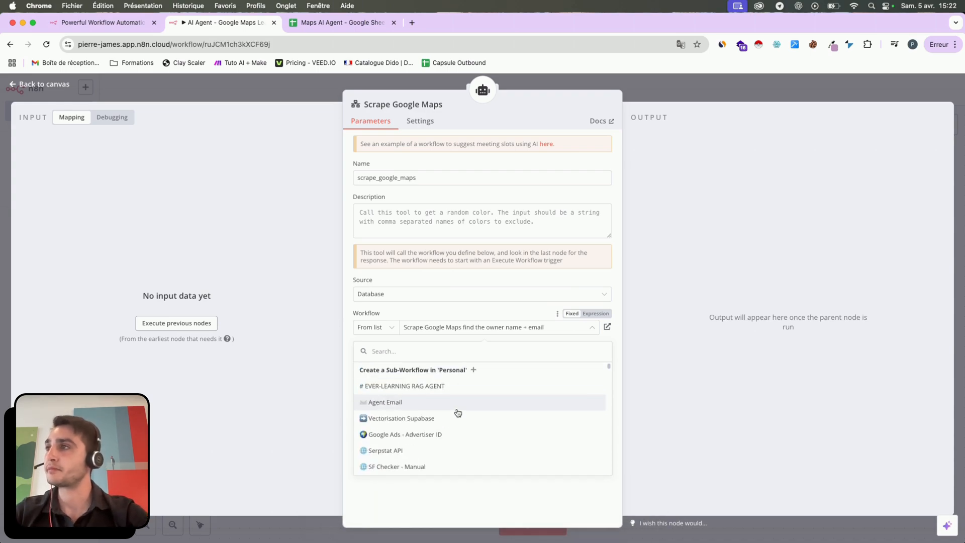
pyautogui.click(641, 86)
pyautogui.moveTo(658, 327); pyautogui.dragTo(634, 325)
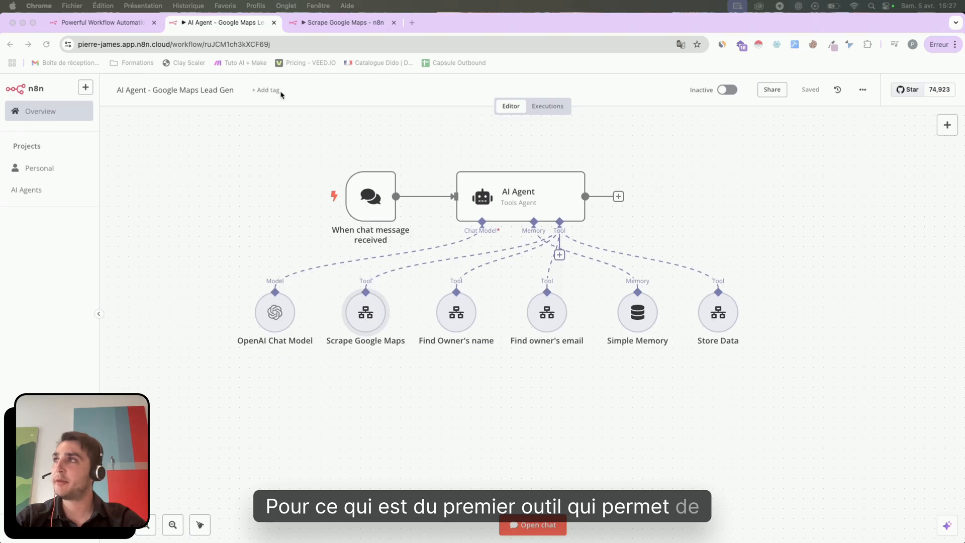
# - Go to the Scrape Google Maps sub-workflow and check its When Executed by Another Workflow trigger, returning to the canvas
pyautogui.click(342, 23)
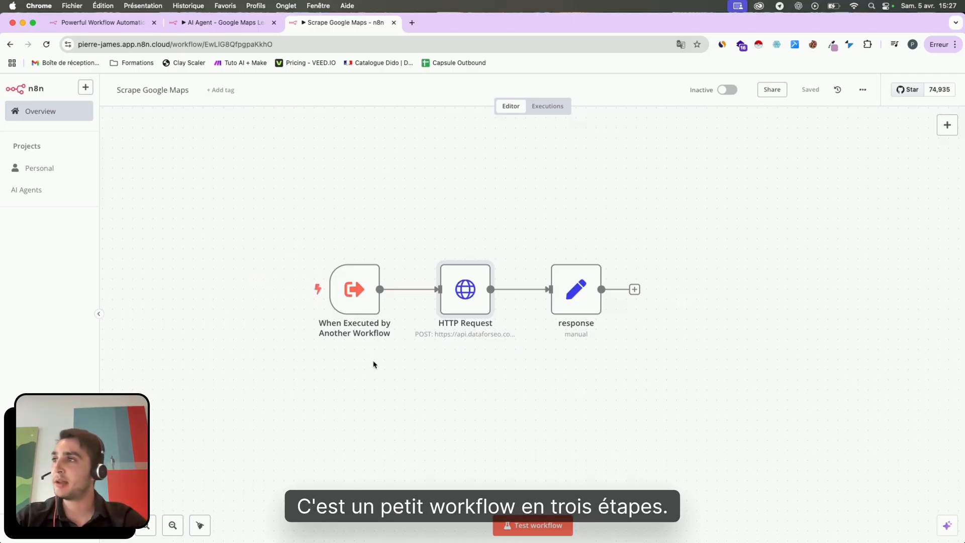
pyautogui.moveTo(349, 313)
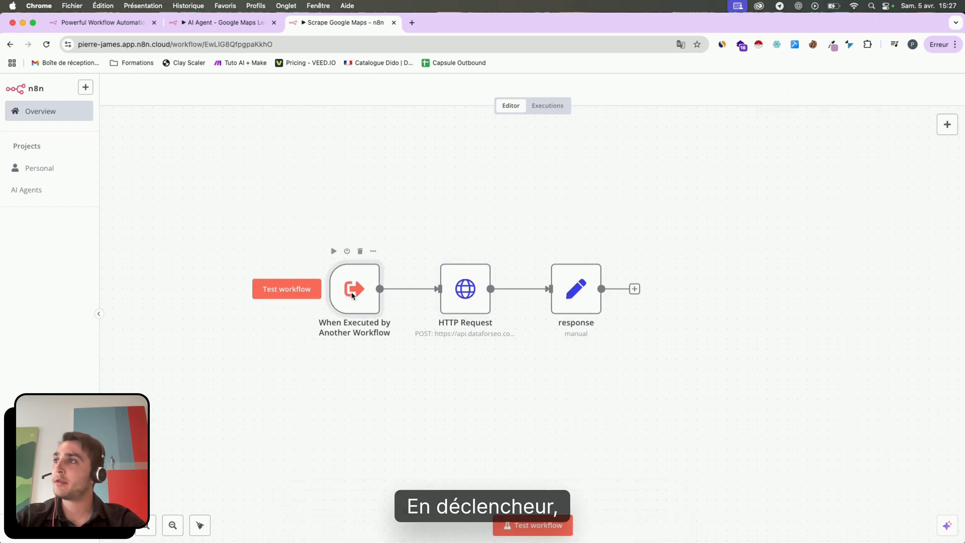
pyautogui.doubleClick(350, 300)
pyautogui.click(430, 93)
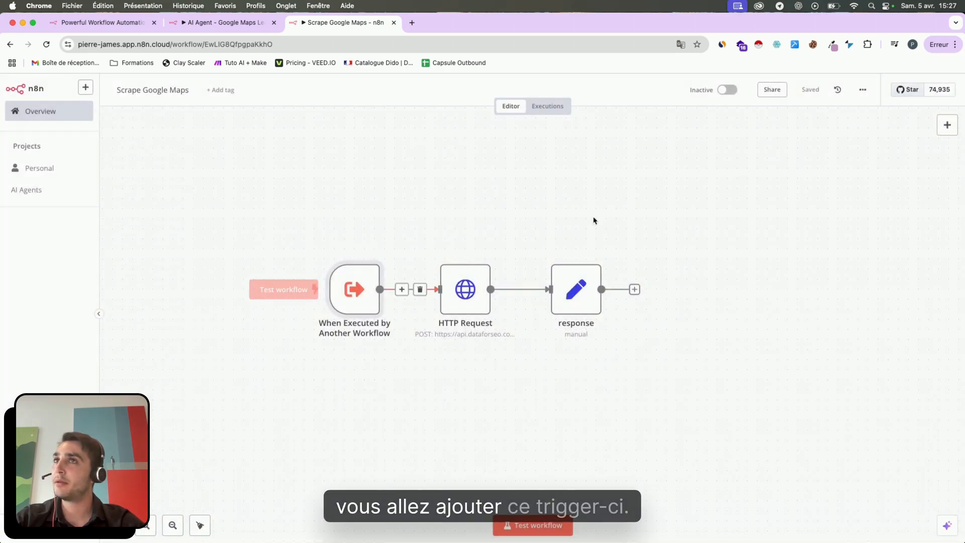
# - Search the node library for the sub-workflow trigger, trying the terms 'whats' and 'ca'
pyautogui.click(947, 125)
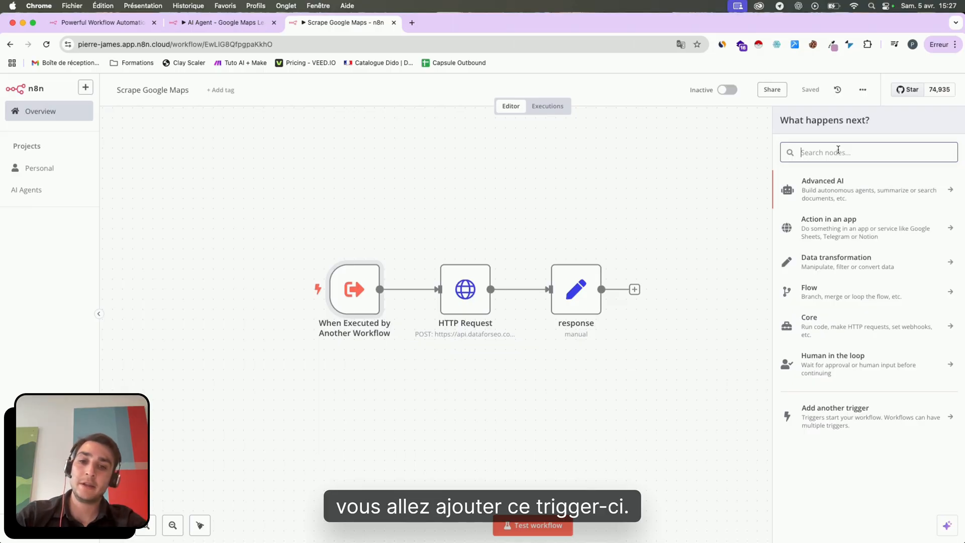
pyautogui.write('whats')
pyautogui.press('BackSpace')
pyautogui.press('BackSpace')
pyautogui.press('BackSpace')
pyautogui.press('BackSpace')
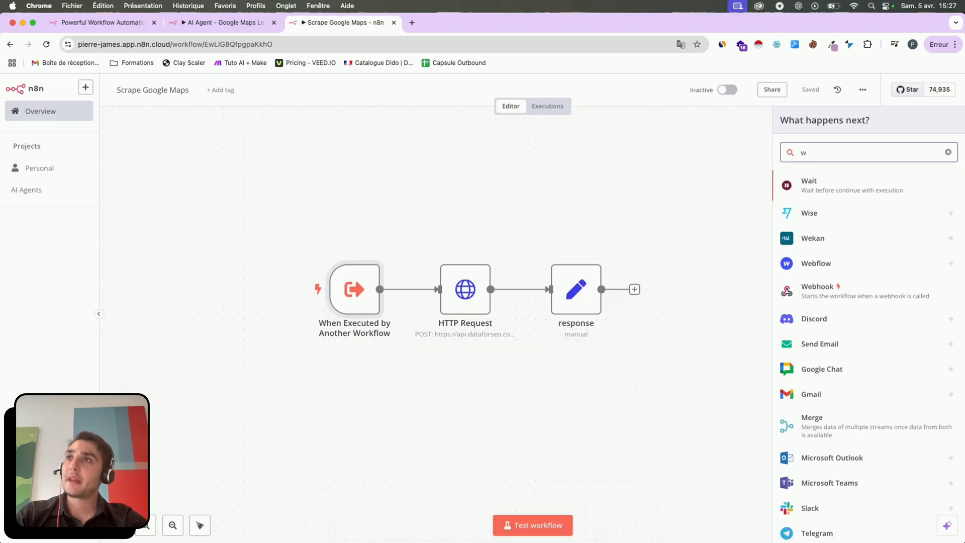
pyautogui.press('BackSpace')
pyautogui.write('ca')
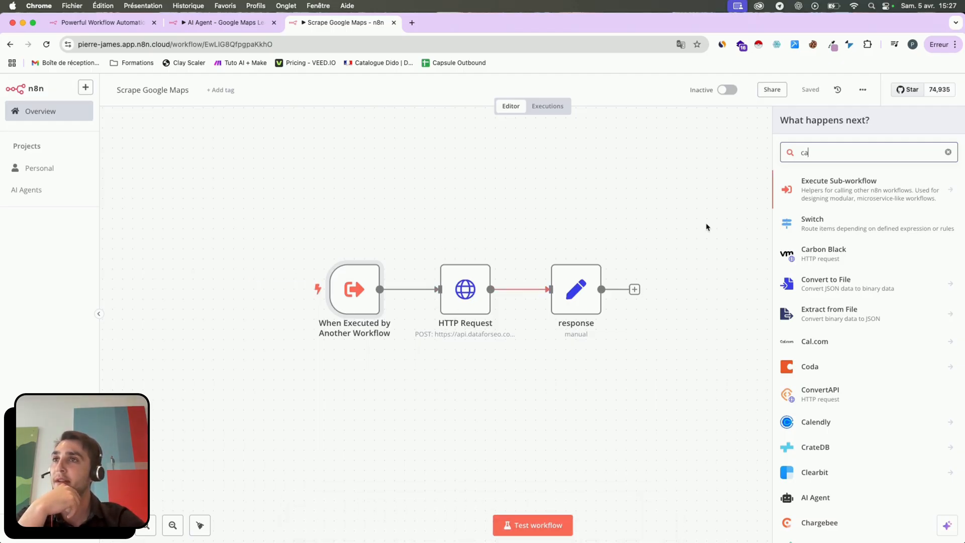
# - Look up the HTTP Request and Edit Fields (Set) nodes with the searches 'http' and 'set', closing the library without adding a node
pyautogui.press('BackSpace')
pyautogui.press('BackSpace')
pyautogui.write('ht')
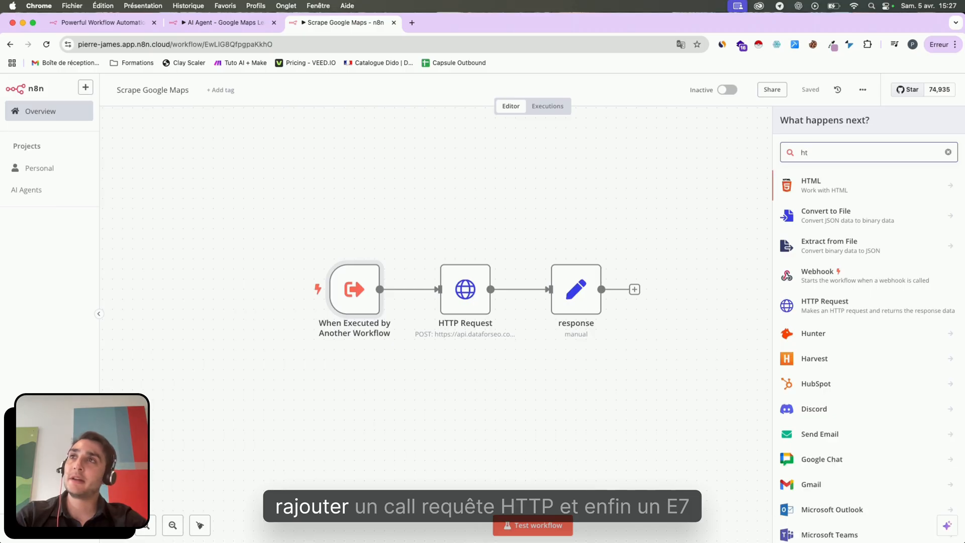
pyautogui.write('tp')
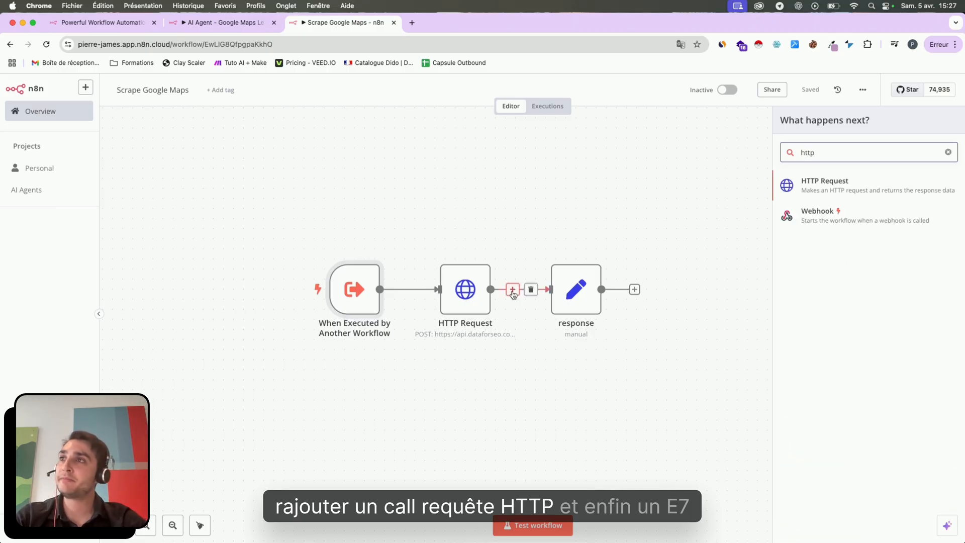
pyautogui.press('Escape')
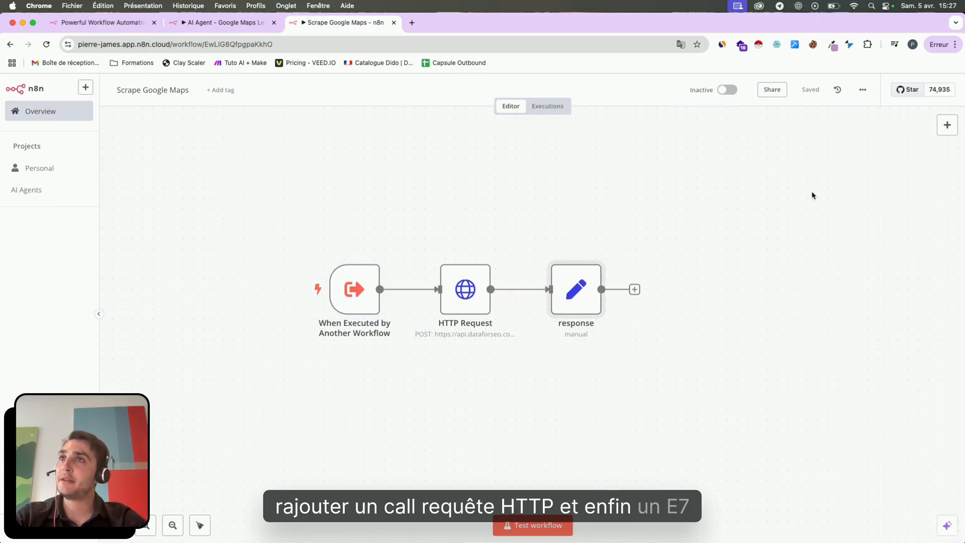
pyautogui.click(953, 122)
pyautogui.write('set')
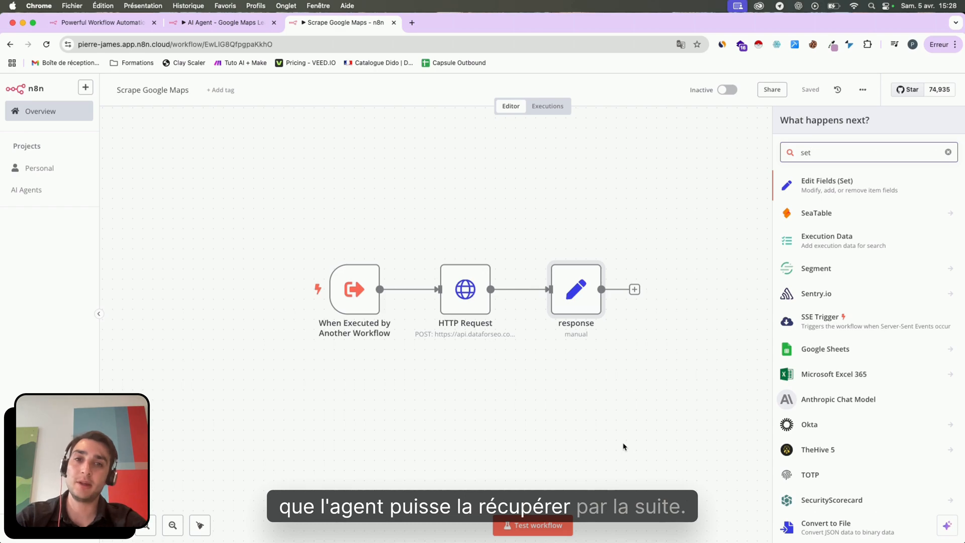
pyautogui.click(605, 446)
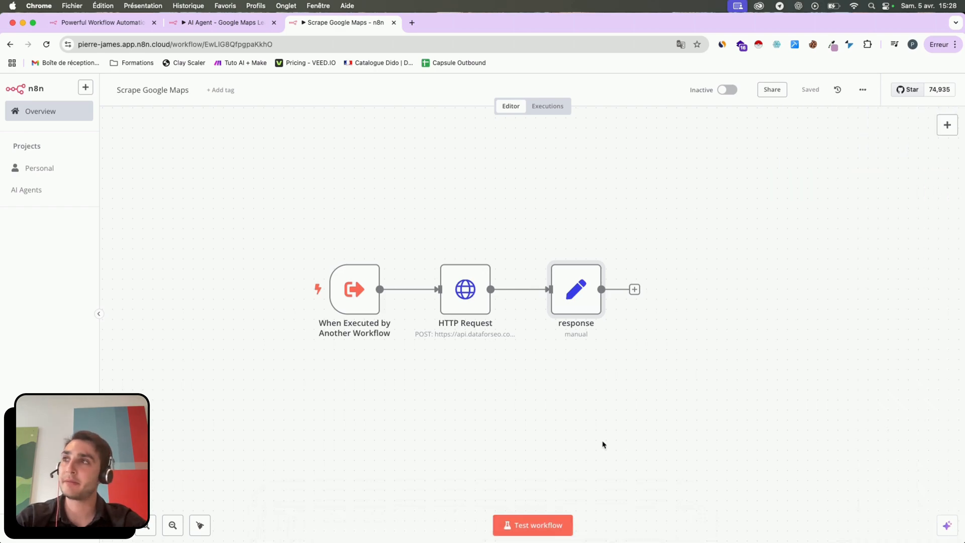
# - In the execution history, inspect the query the trigger received in the 5 Apr 15:13:21 run, and return to that run's canvas
pyautogui.click(556, 109)
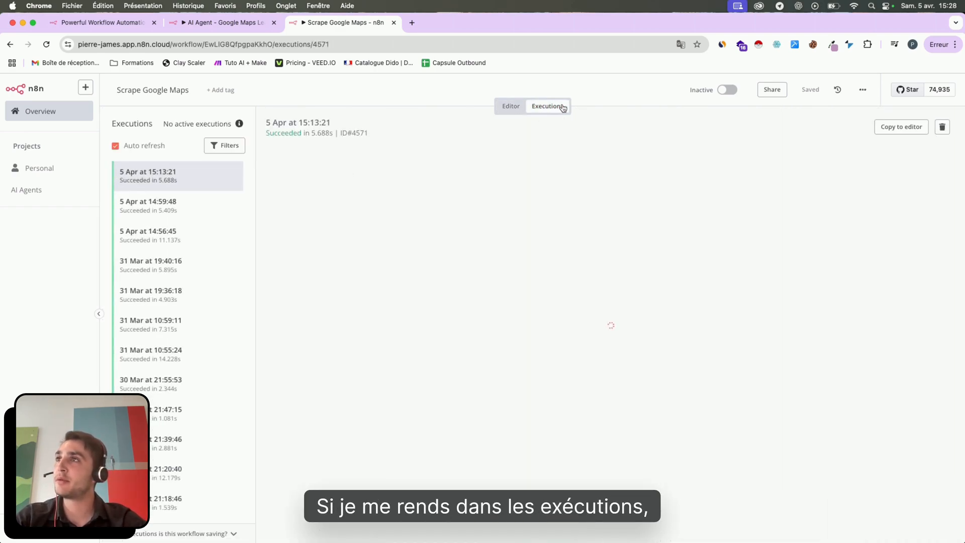
pyautogui.click(508, 106)
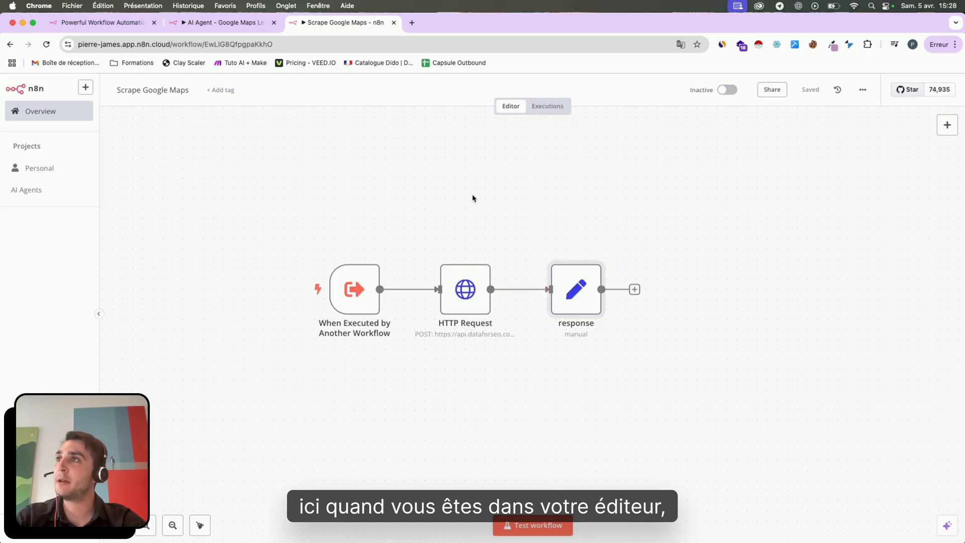
pyautogui.click(548, 107)
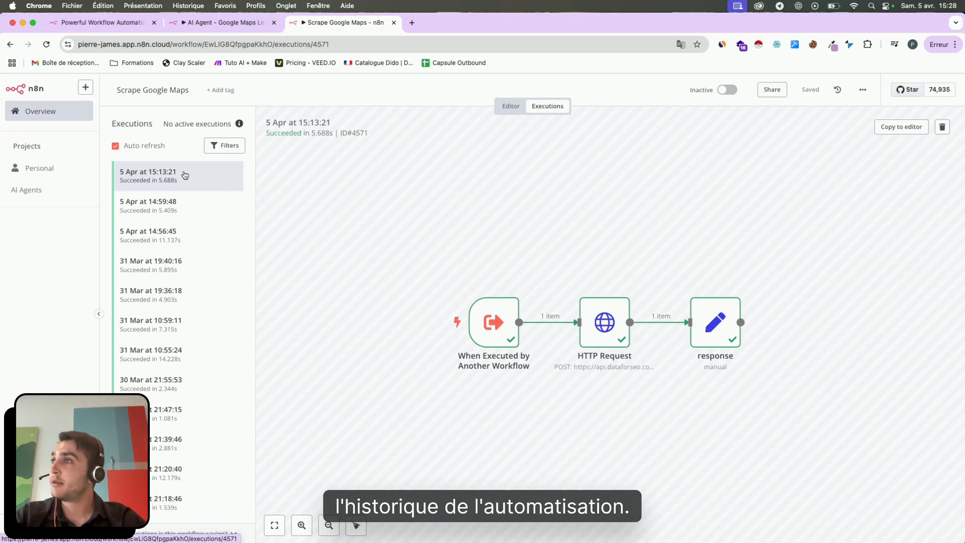
pyautogui.hscroll(1, 440, 272)
pyautogui.doubleClick(486, 310)
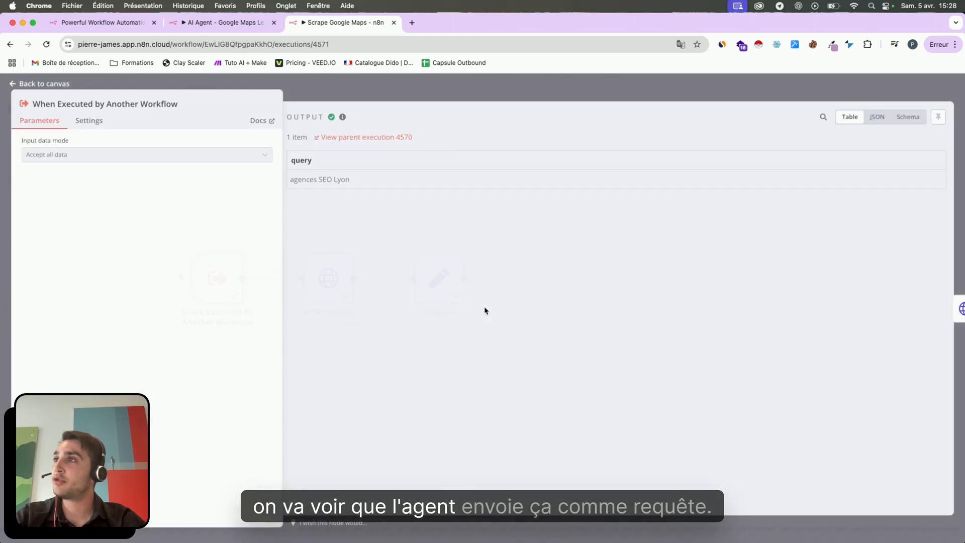
pyautogui.moveTo(317, 181); pyautogui.dragTo(291, 182)
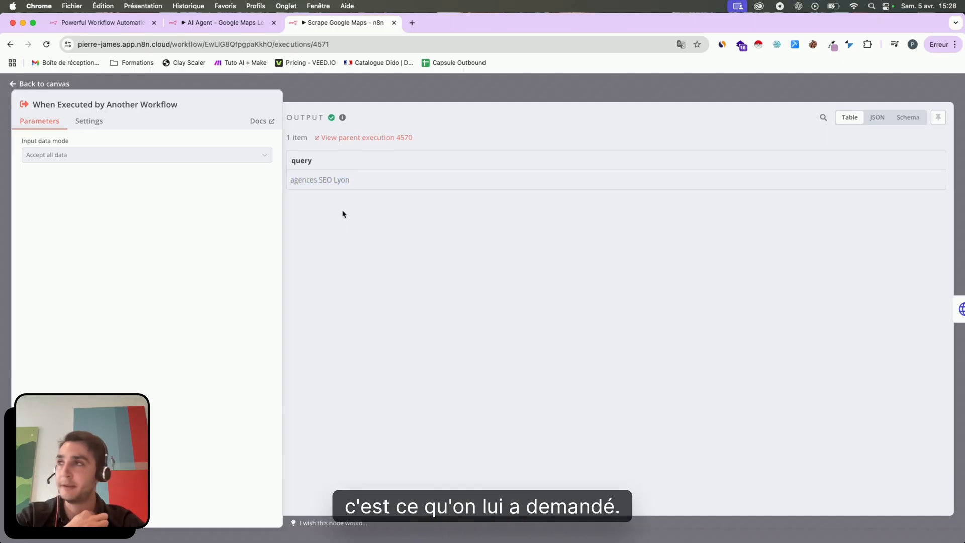
pyautogui.click(388, 98)
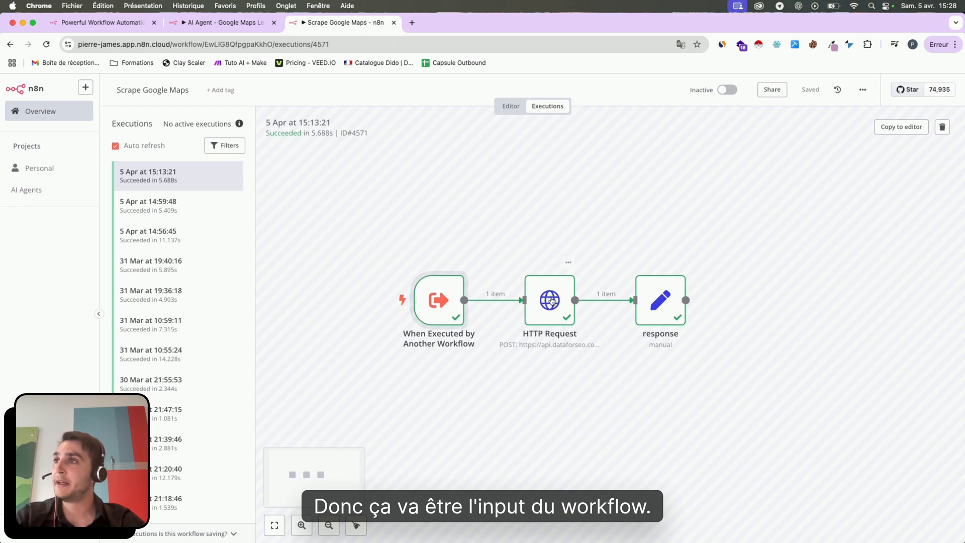
# - Check the run's HTTP Request node, and read through the Google Maps results in the response node's output
pyautogui.doubleClick(552, 300)
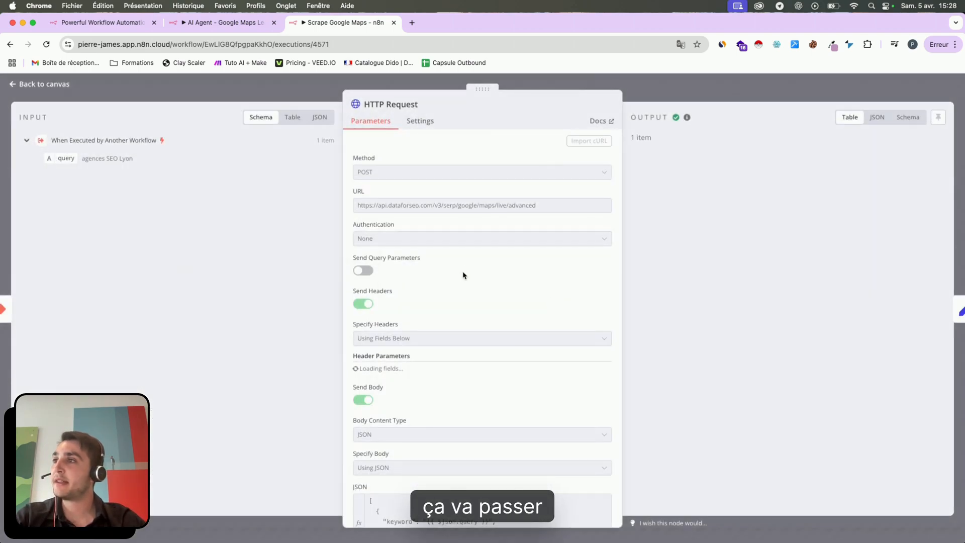
pyautogui.click(646, 101)
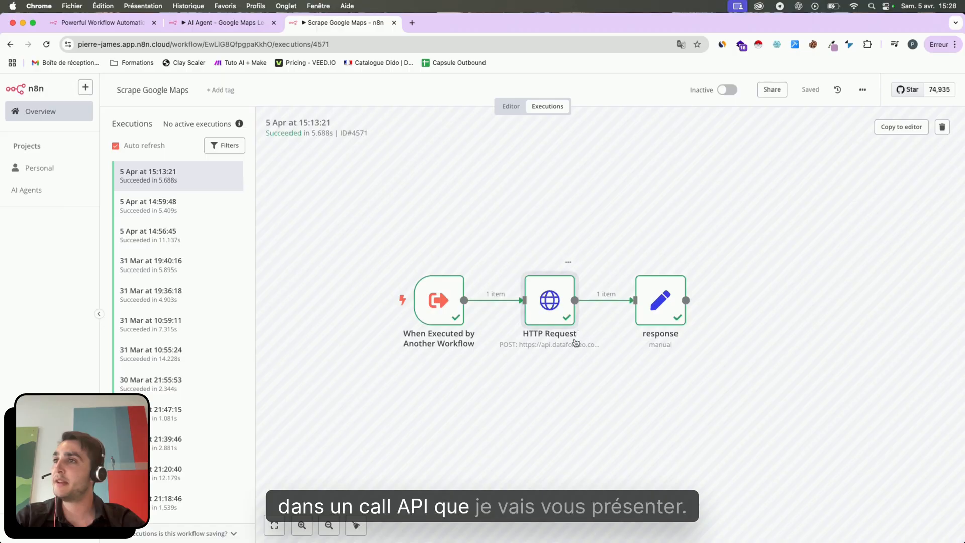
pyautogui.hscroll(1, 576, 343)
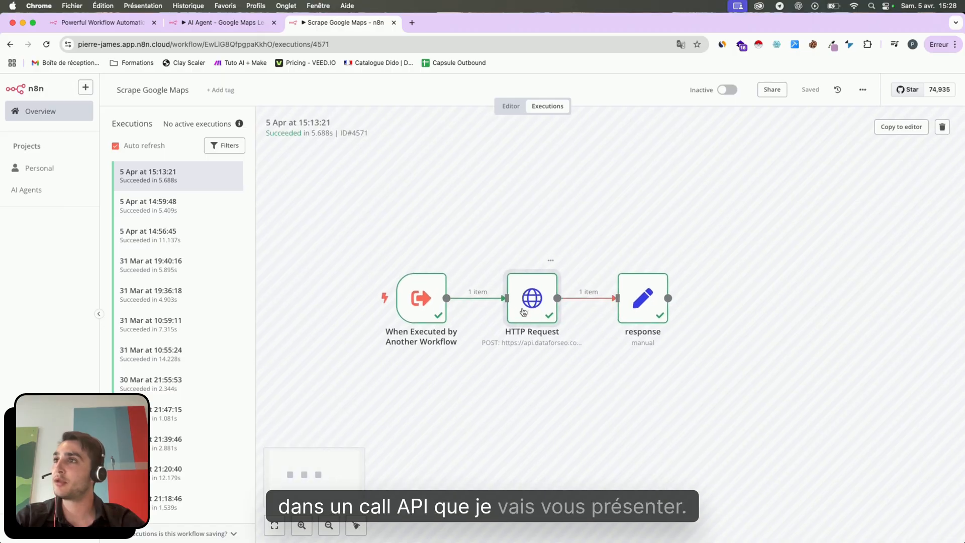
pyautogui.doubleClick(642, 302)
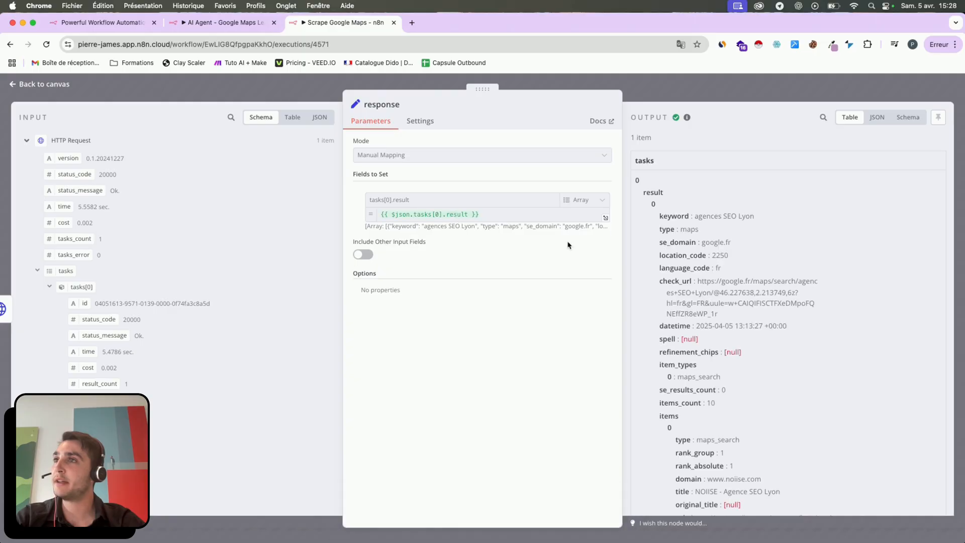
pyautogui.scroll(-15, 696, 240)
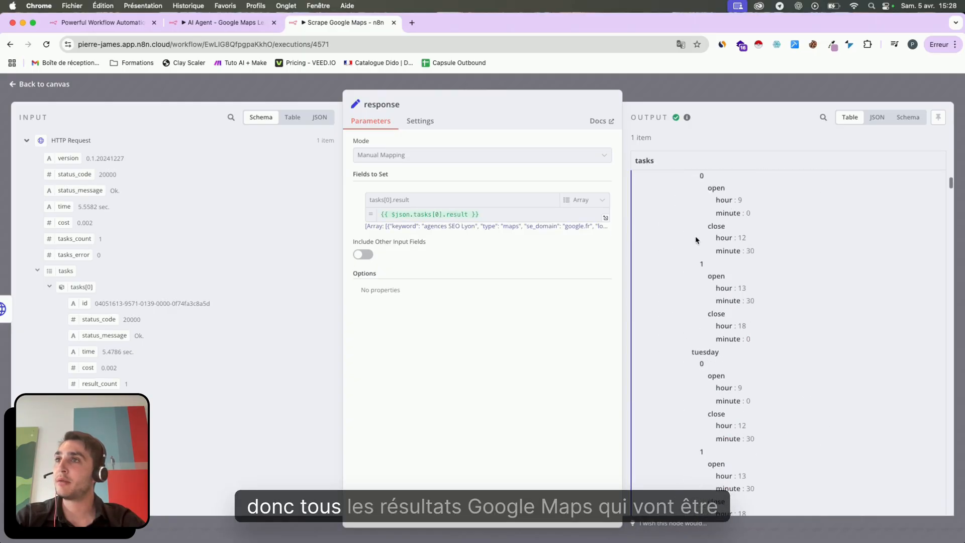
pyautogui.scroll(-15, 696, 240)
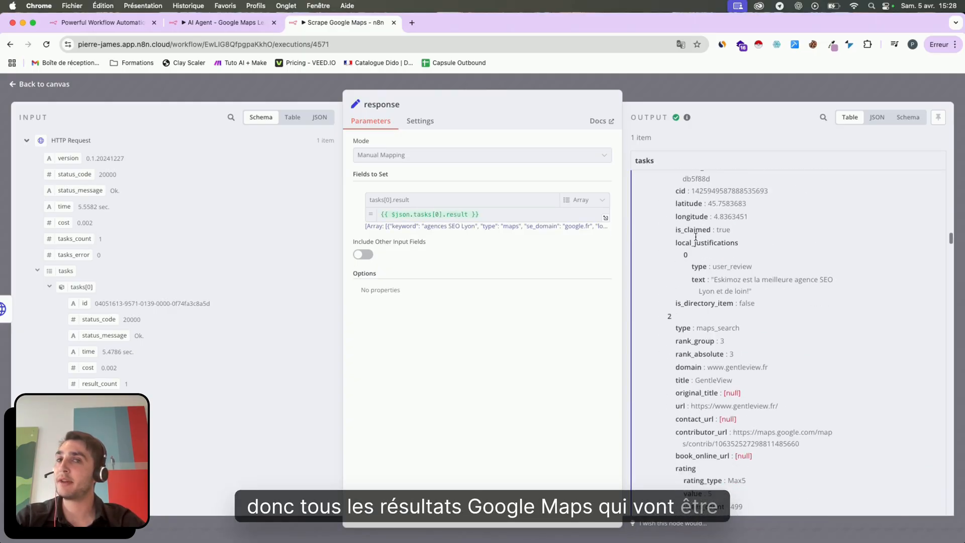
# - Finish reading the Google Maps results in the response node's output, and return to the Scrape Google Maps workflow editor
pyautogui.scroll(-15, 696, 237)
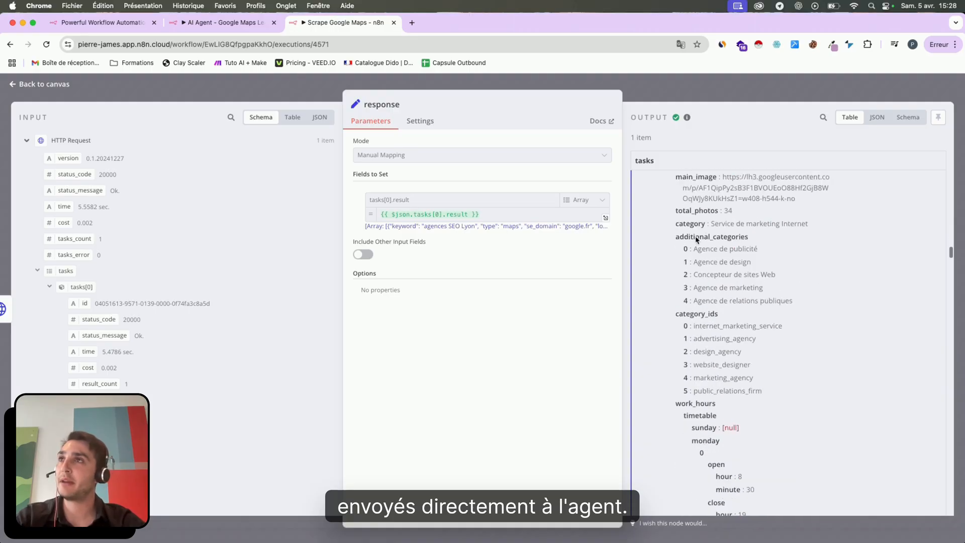
pyautogui.click(650, 93)
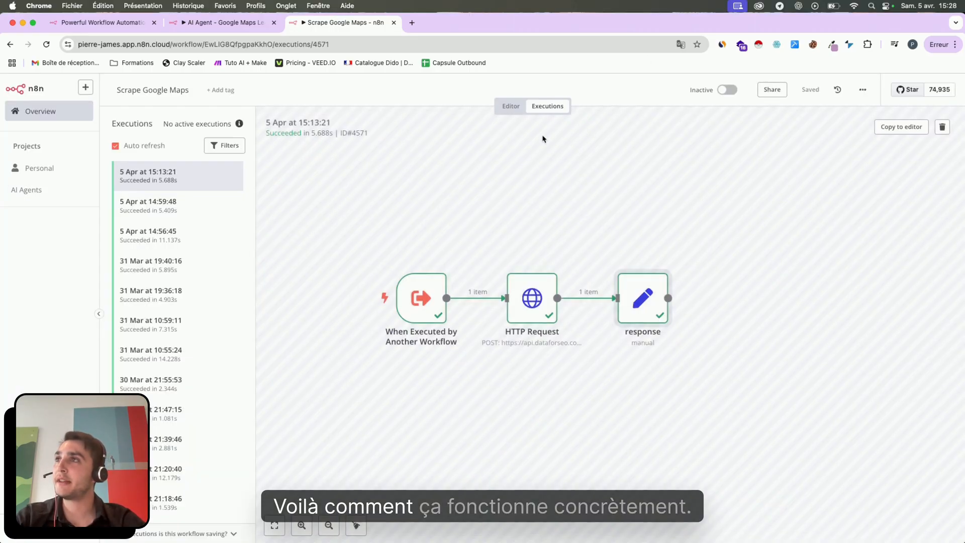
pyautogui.click(509, 104)
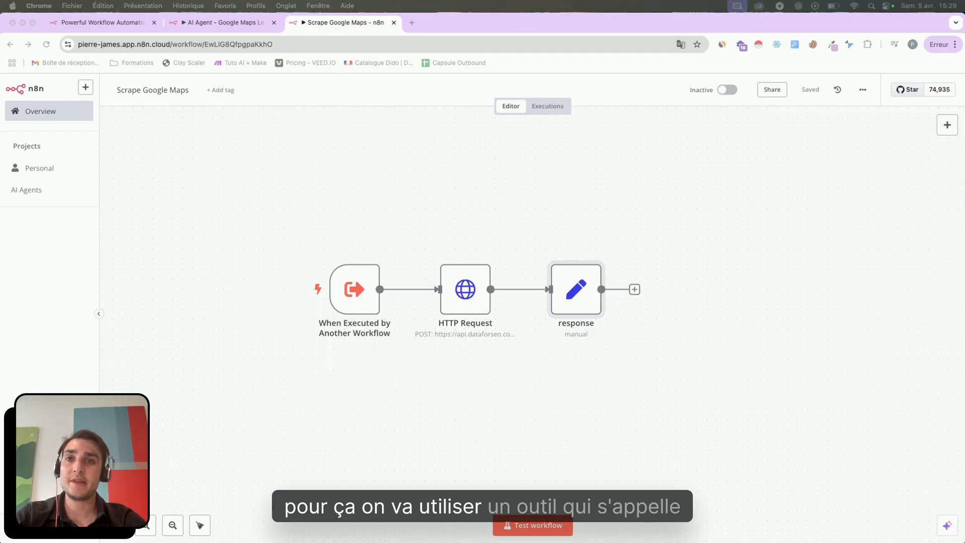
# - Switch to the DataForSEO website in a maximized window, and look through its product APIs, including the Keywords Data APIs page
pyautogui.moveTo(726, 177); pyautogui.dragTo(232, 27)
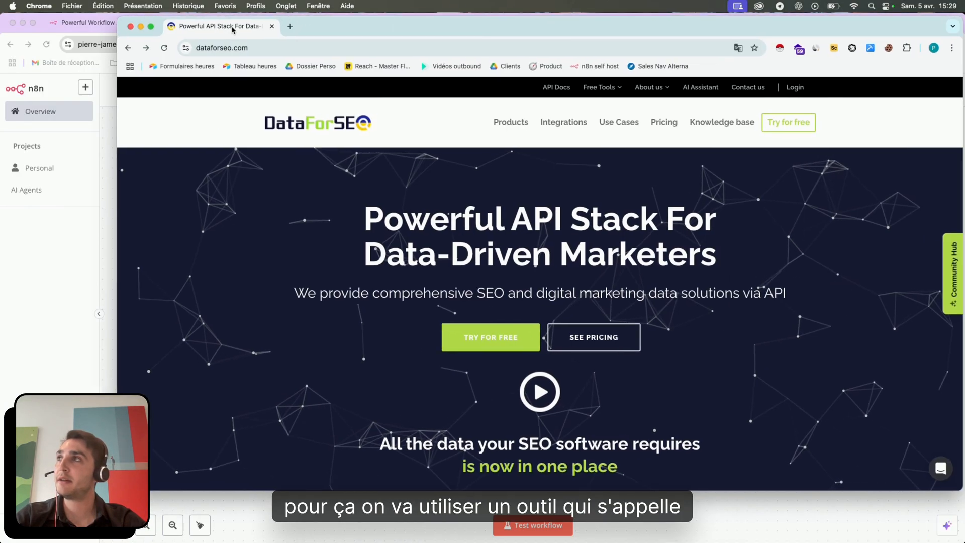
pyautogui.doubleClick(340, 32)
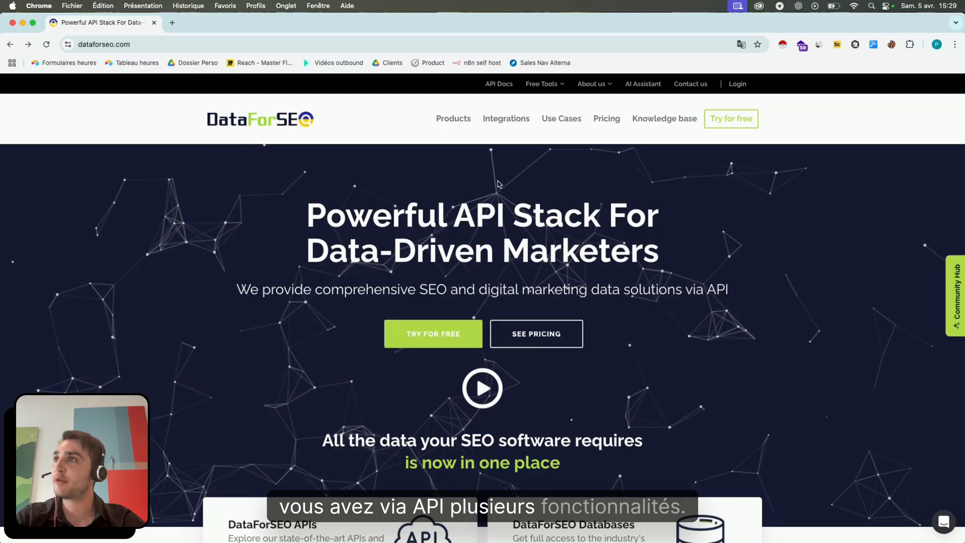
pyautogui.moveTo(439, 117)
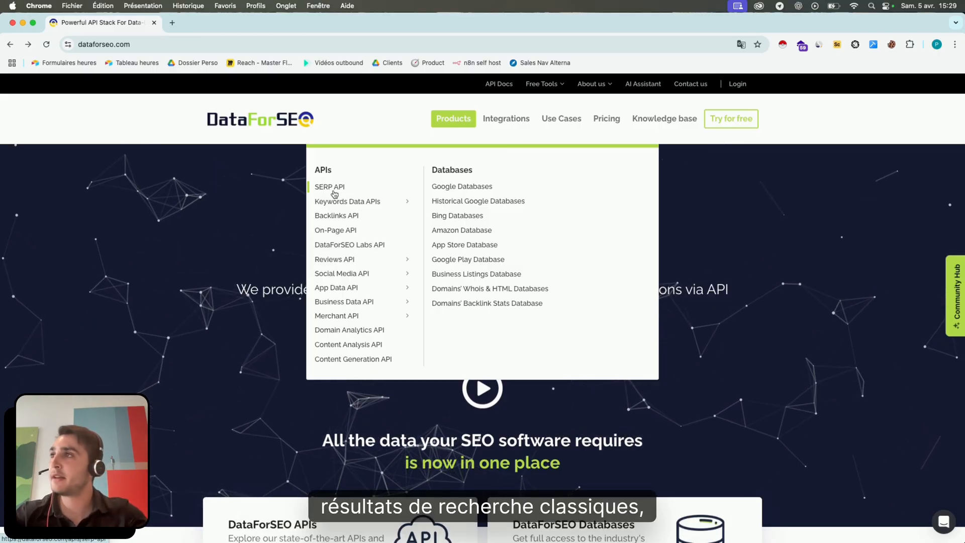
pyautogui.click(366, 203)
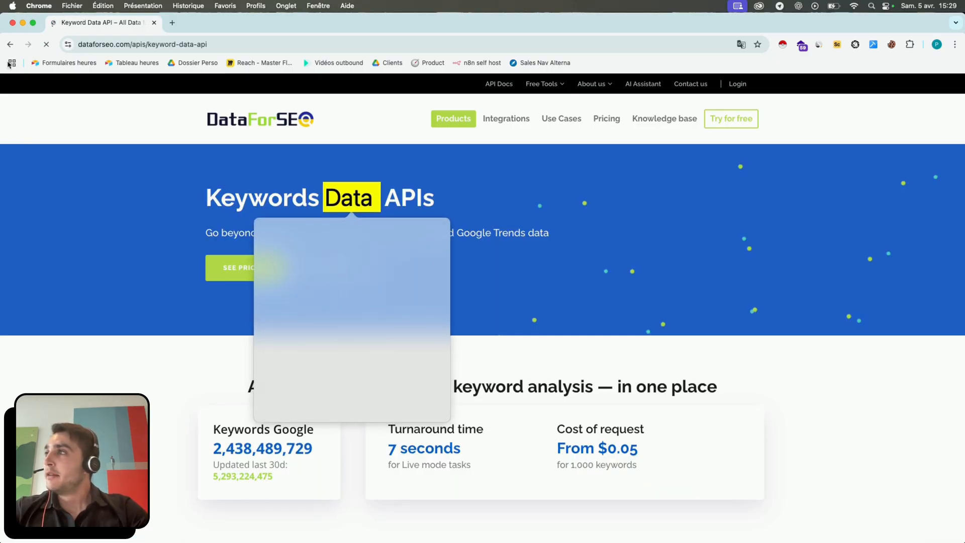
pyautogui.scroll(-6, 138, 233)
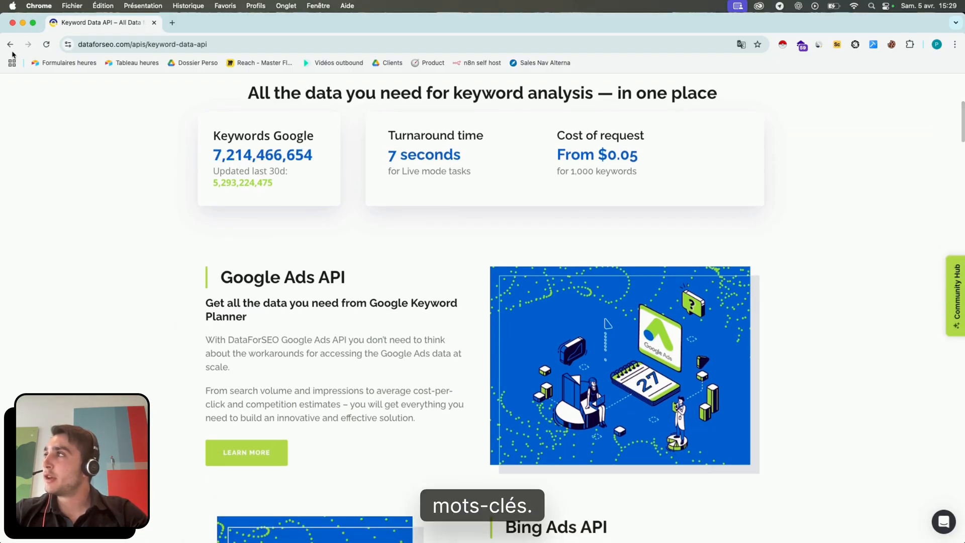
pyautogui.click(11, 46)
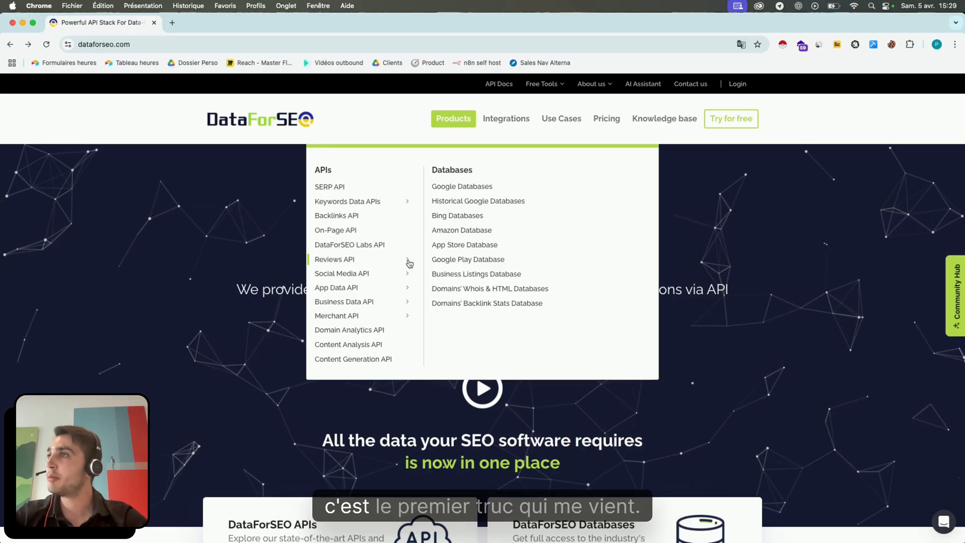
pyautogui.click(408, 276)
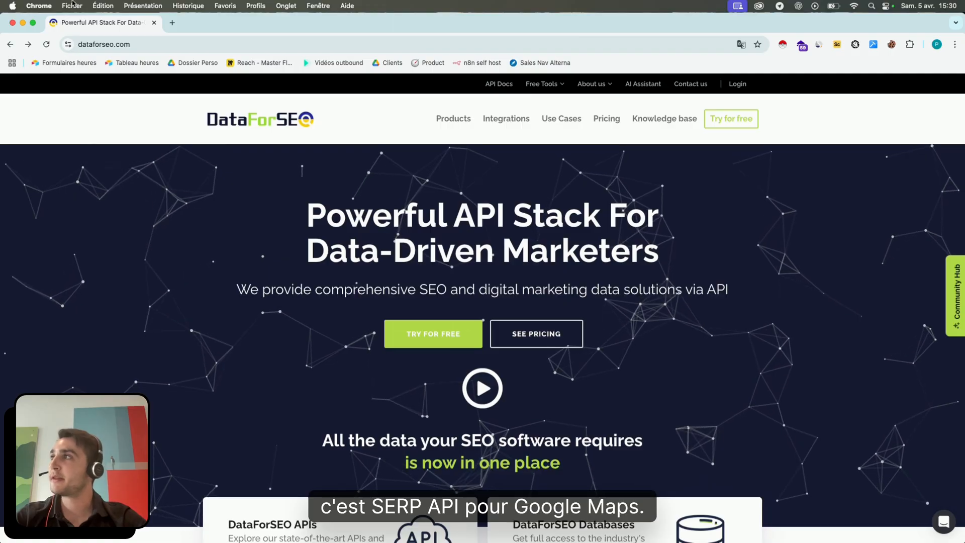
# - Return to the n8n workflow and inspect the HTTP Request node's DataForSEO endpoint URL
pyautogui.click(22, 23)
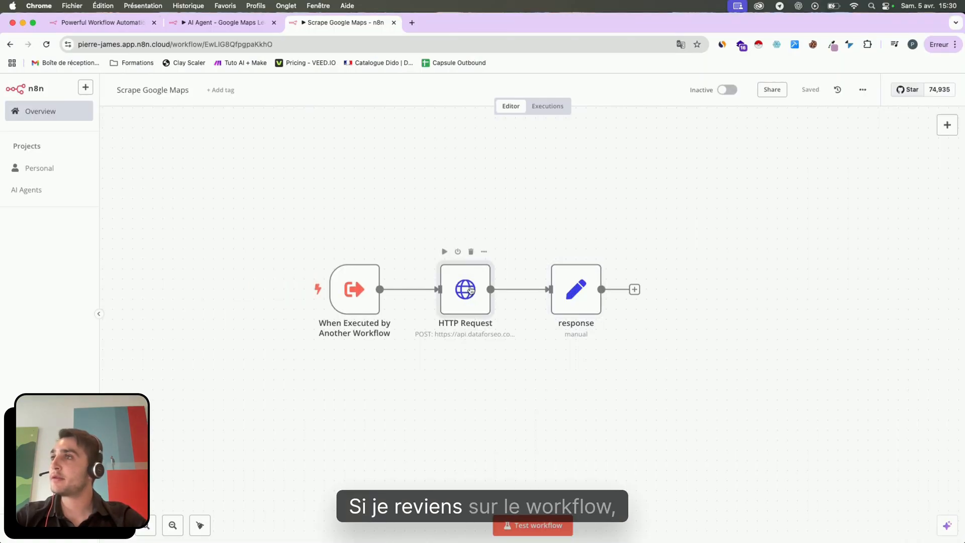
pyautogui.doubleClick(468, 276)
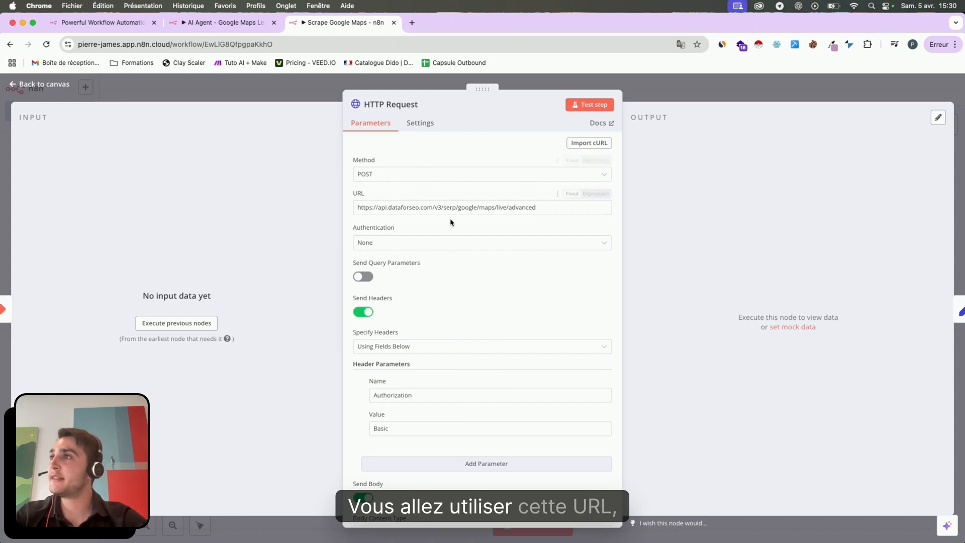
pyautogui.tripleClick(368, 203)
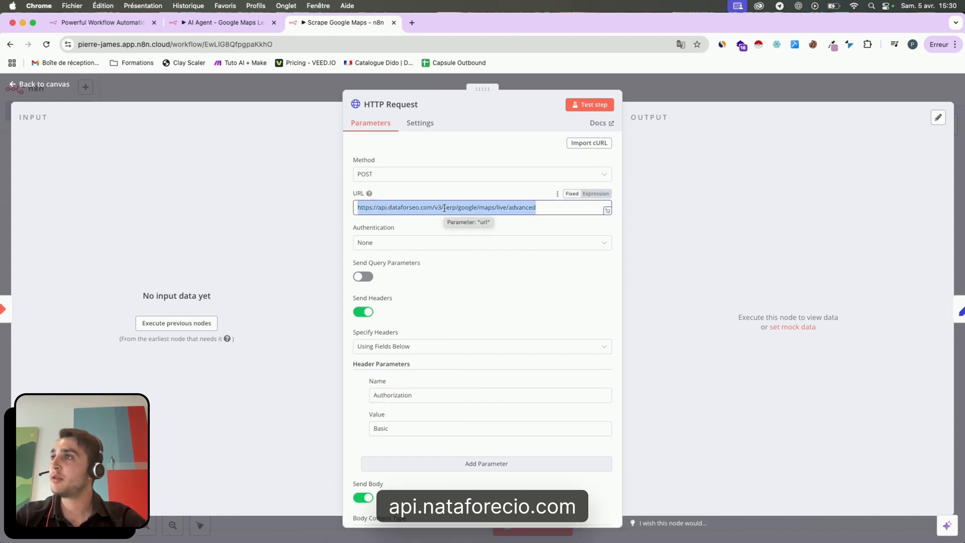
pyautogui.click(517, 221)
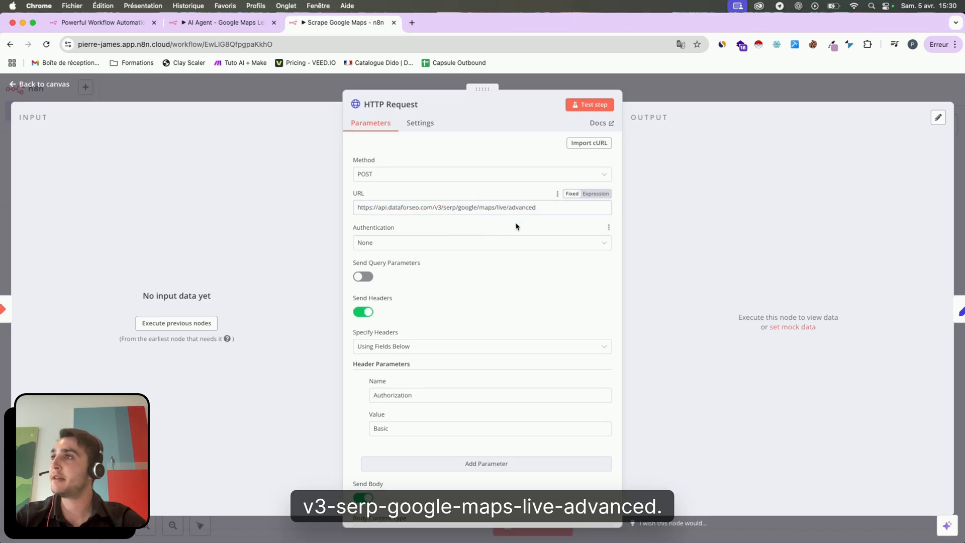
# - Review the HTTP Request node's Authorization header, JSON body and redirect settings
pyautogui.scroll(-5, 438, 259)
pyautogui.scroll(3, 438, 259)
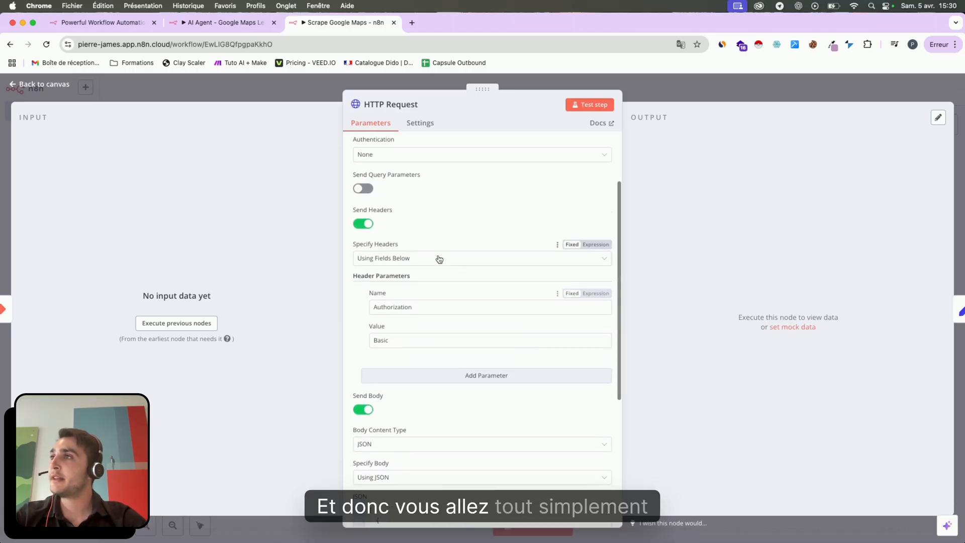
pyautogui.scroll(-2, 392, 237)
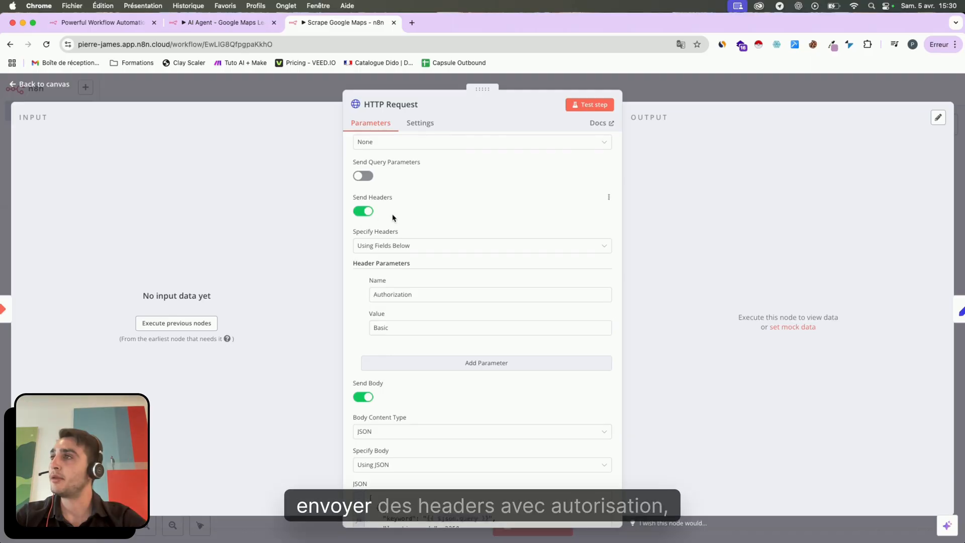
pyautogui.scroll(-2, 382, 229)
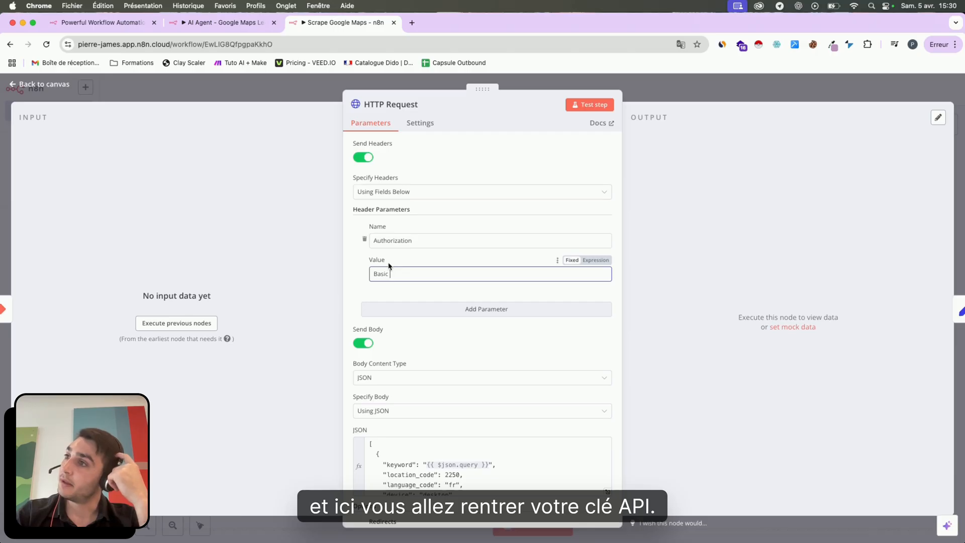
pyautogui.scroll(-5, 402, 262)
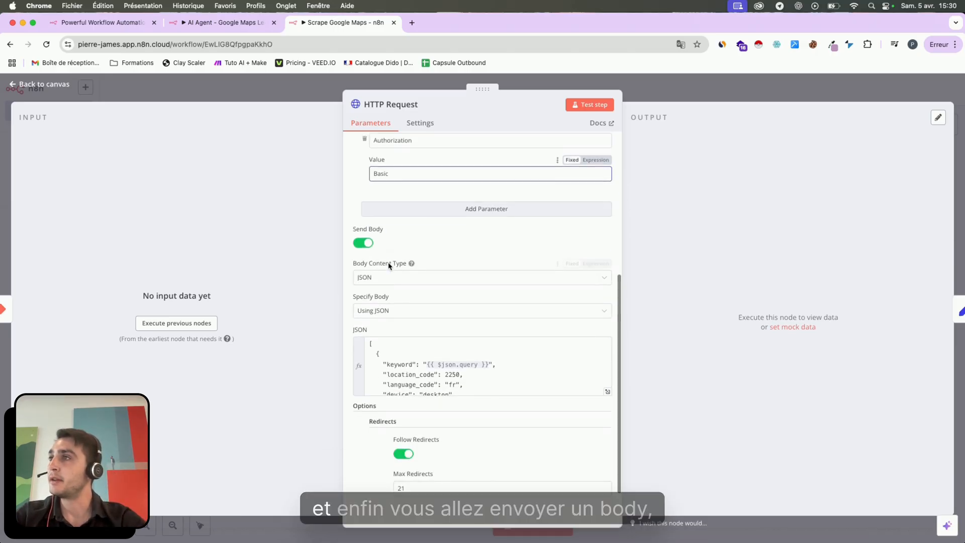
pyautogui.scroll(-1, 372, 232)
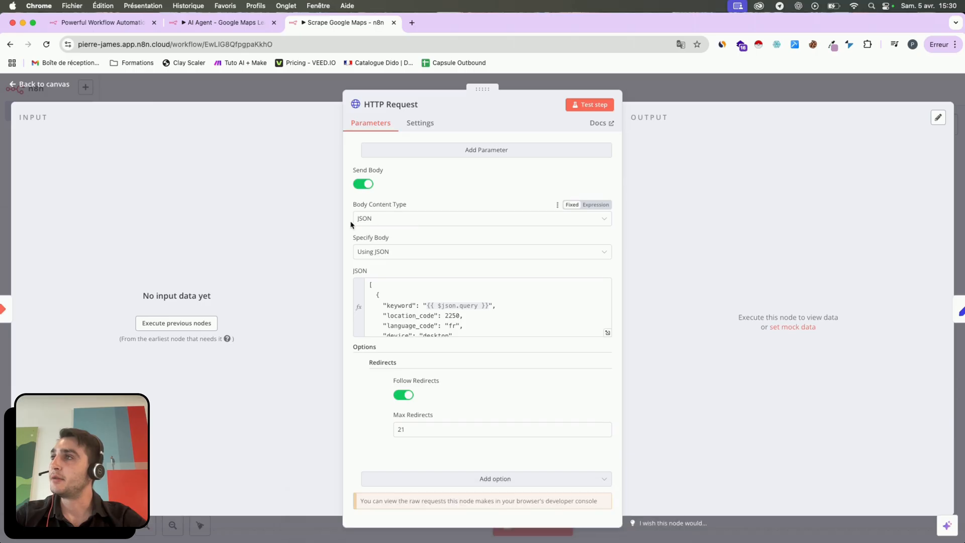
# - Examine the request's full JSON body in the expression editor, highlighting the keyword expression, language code and depth, and return to the canvas
pyautogui.click(608, 333)
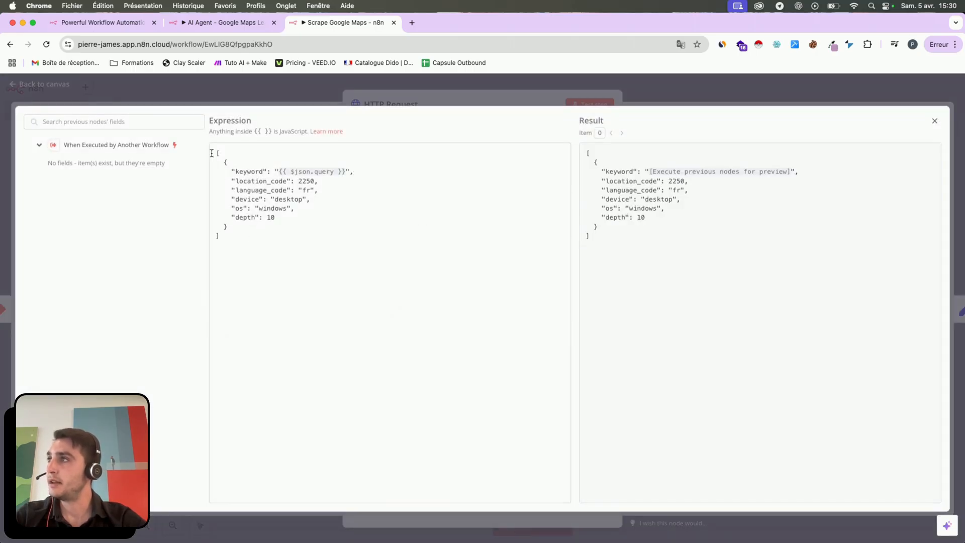
pyautogui.doubleClick(248, 172)
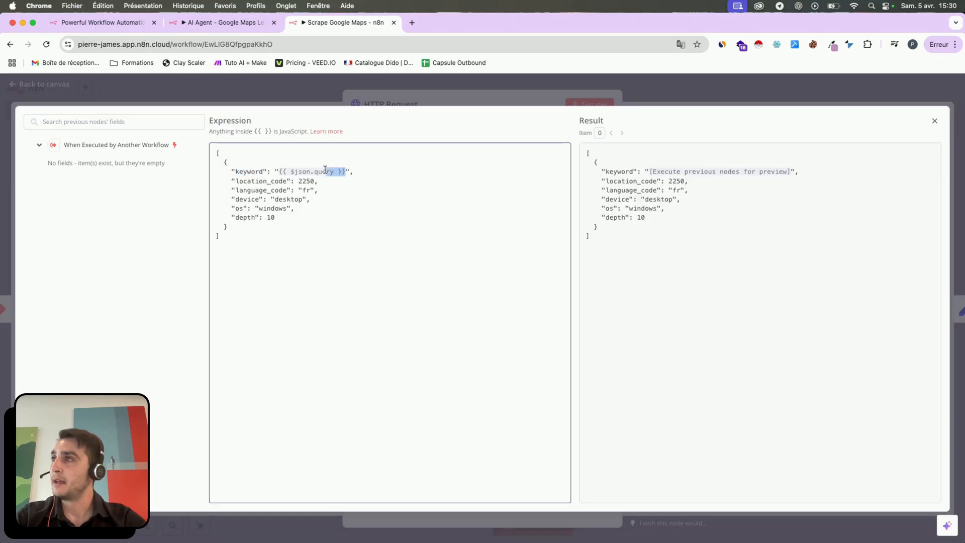
pyautogui.moveTo(325, 169); pyautogui.dragTo(280, 171)
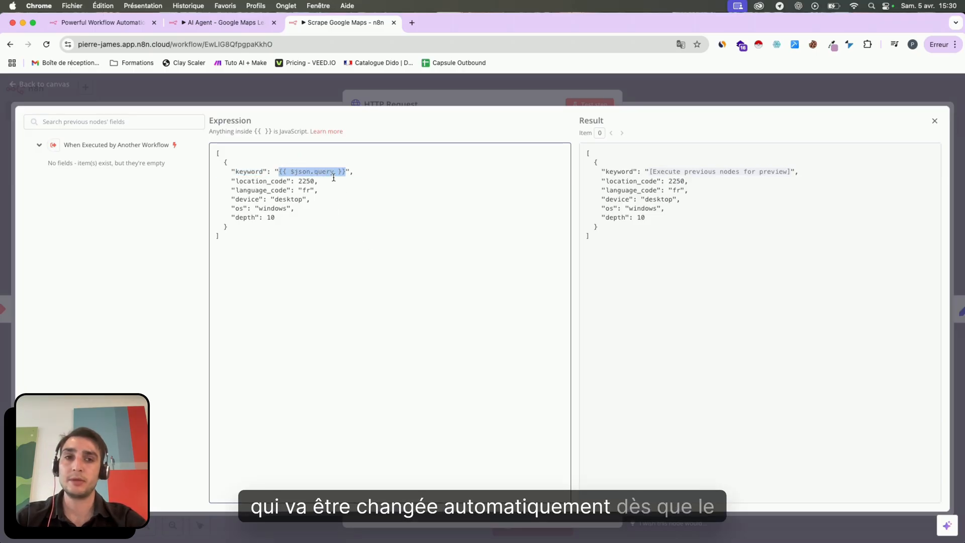
pyautogui.click(260, 182)
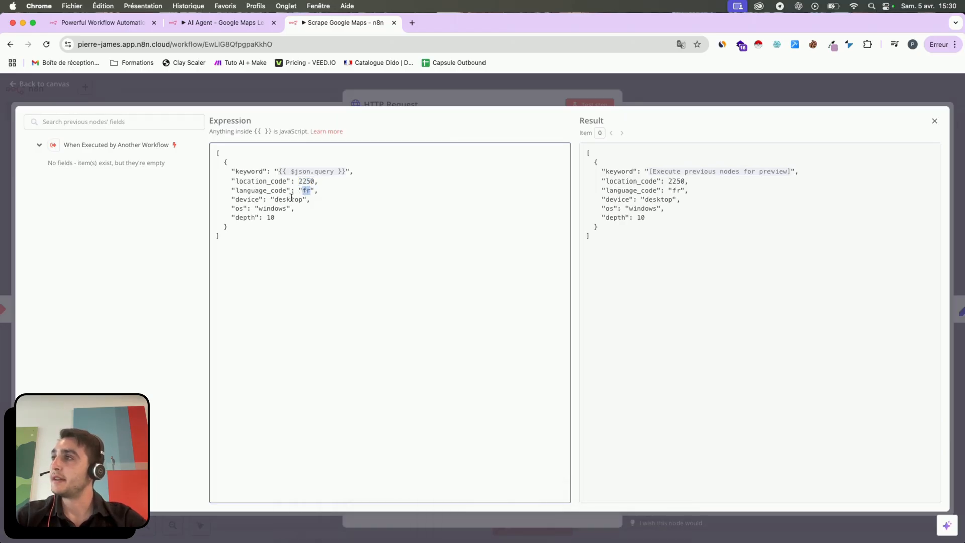
pyautogui.doubleClick(270, 217)
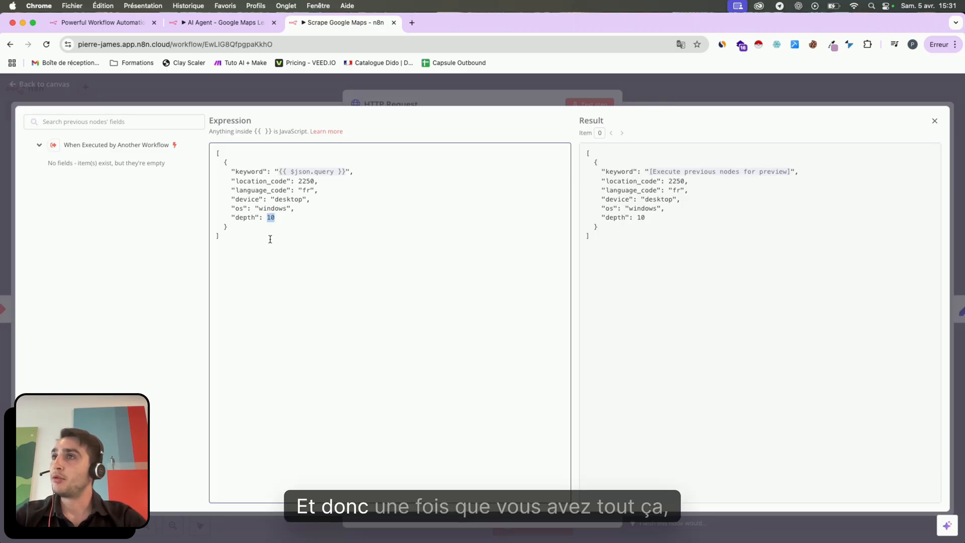
pyautogui.click(685, 94)
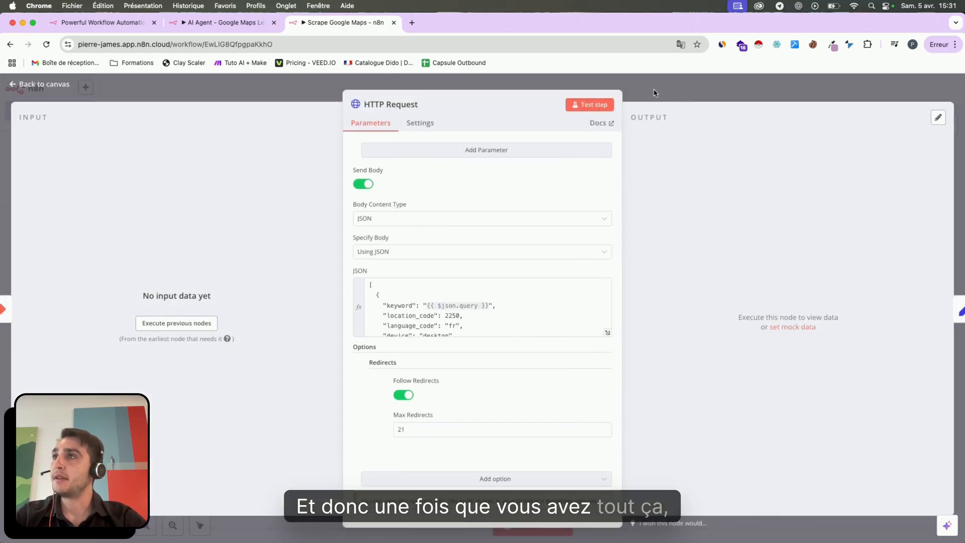
pyautogui.click(685, 94)
# - Inspect the tasks[0].result mapping expression in the response node, and close the node
pyautogui.doubleClick(580, 303)
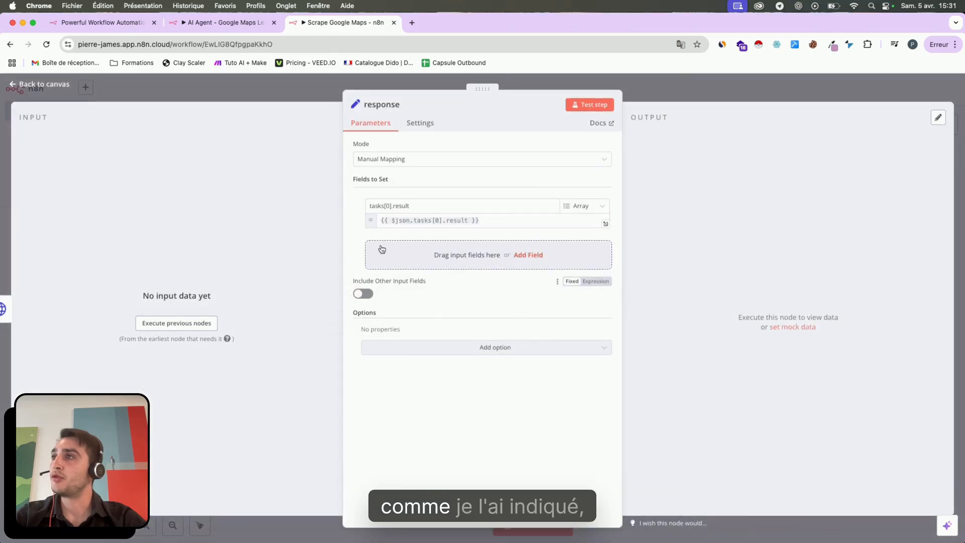
pyautogui.click(468, 221)
pyautogui.press('super+a')
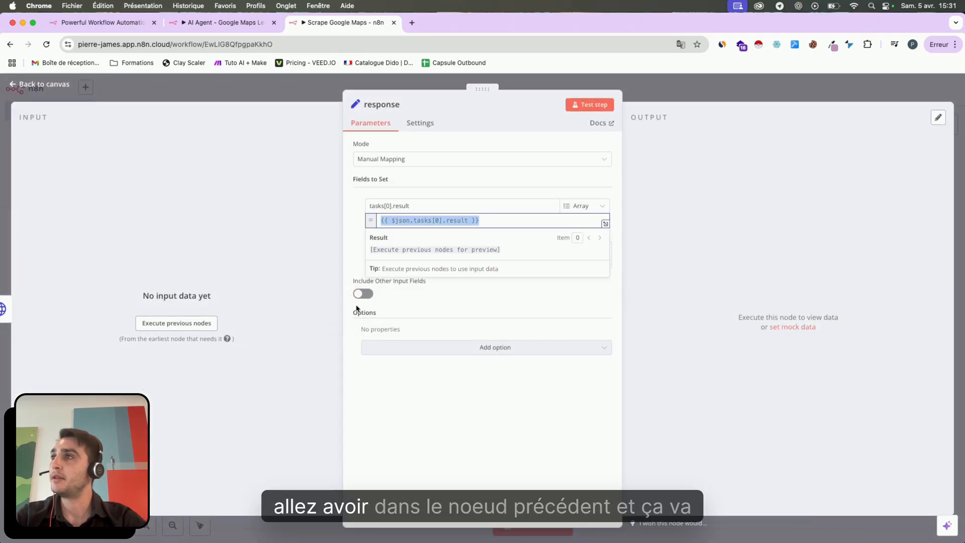
pyautogui.click(261, 89)
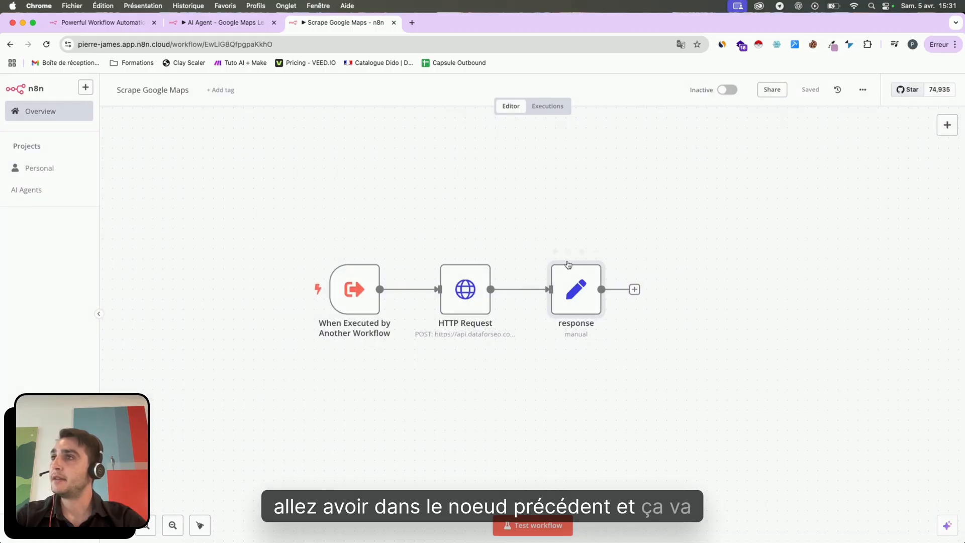
# - Copy the 5 Apr 15:13:21 execution's data into the editor, and check the query pinned on the trigger
pyautogui.click(547, 106)
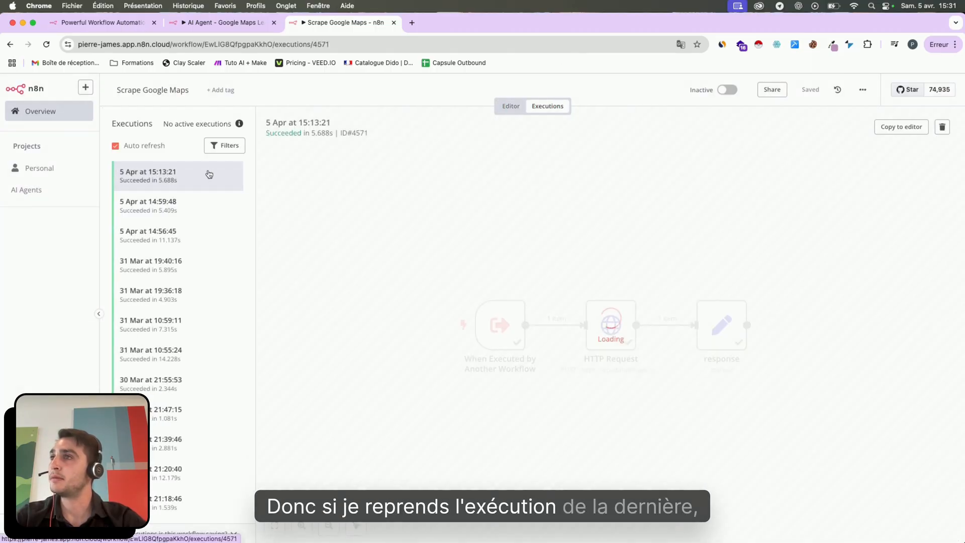
pyautogui.click(901, 126)
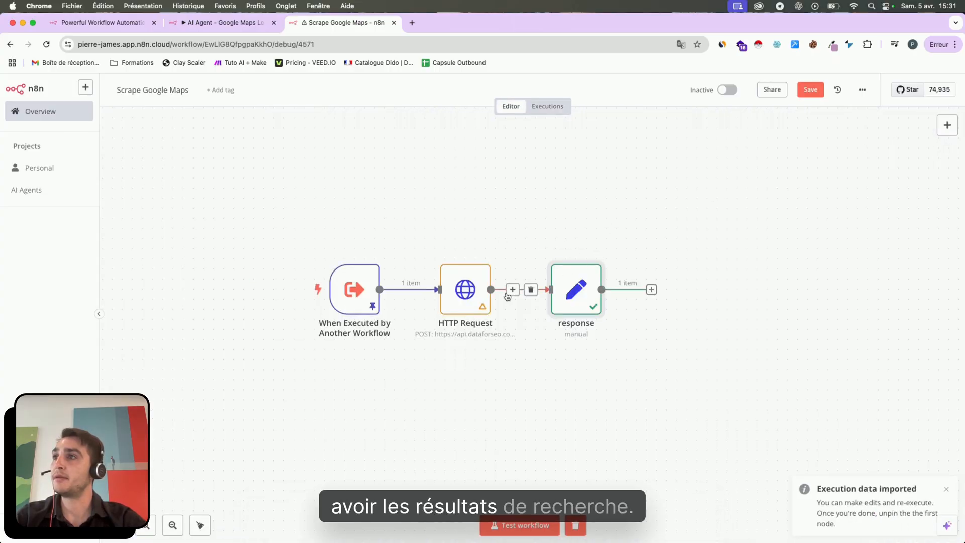
pyautogui.doubleClick(355, 289)
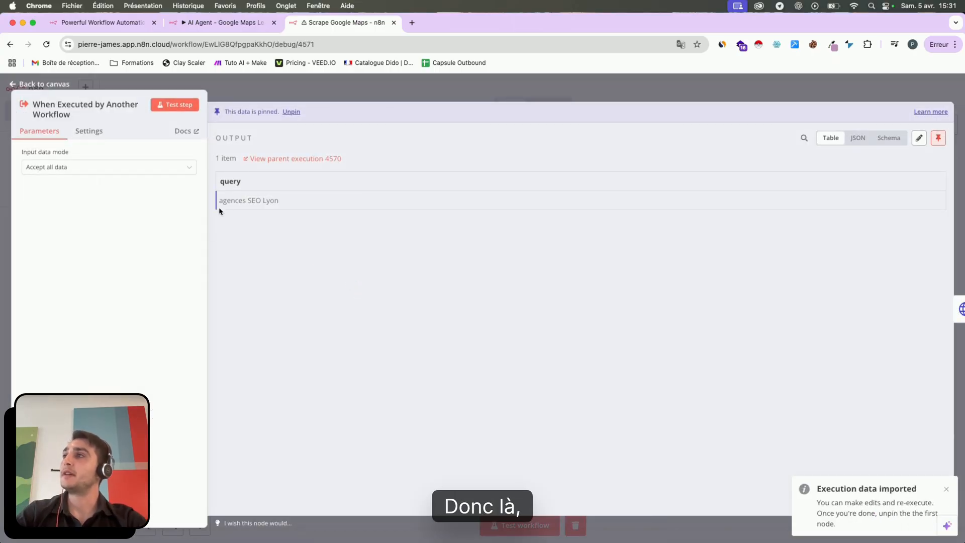
pyautogui.click(346, 90)
# - Check how the imported query fills the HTTP Request node's JSON body, and open the response node to view its mapping
pyautogui.doubleClick(473, 297)
pyautogui.scroll(-5, 436, 296)
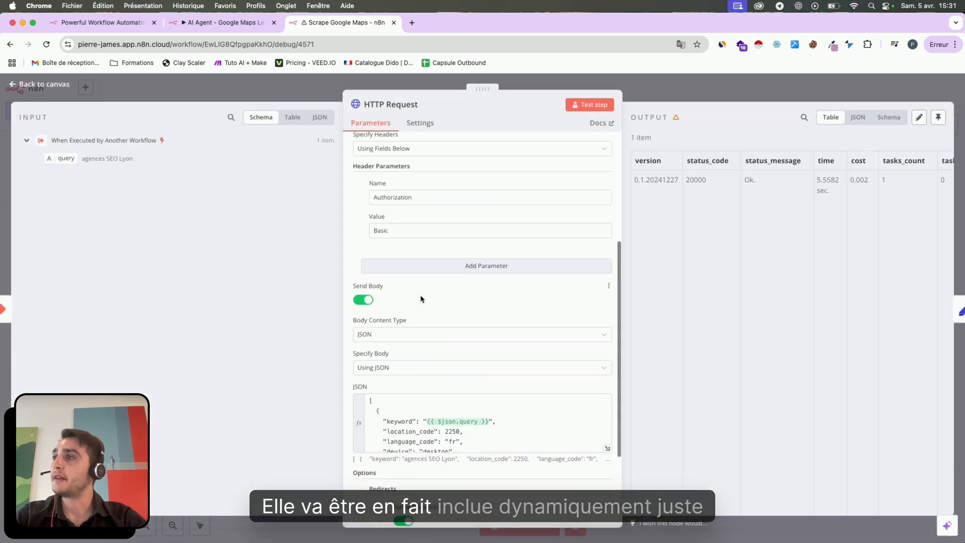
pyautogui.click(607, 322)
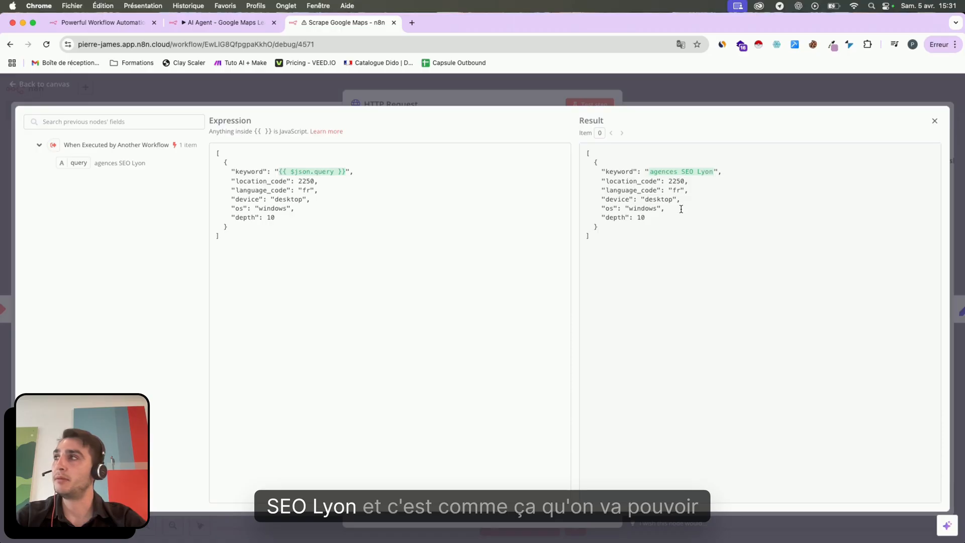
pyautogui.click(662, 96)
pyautogui.click(665, 93)
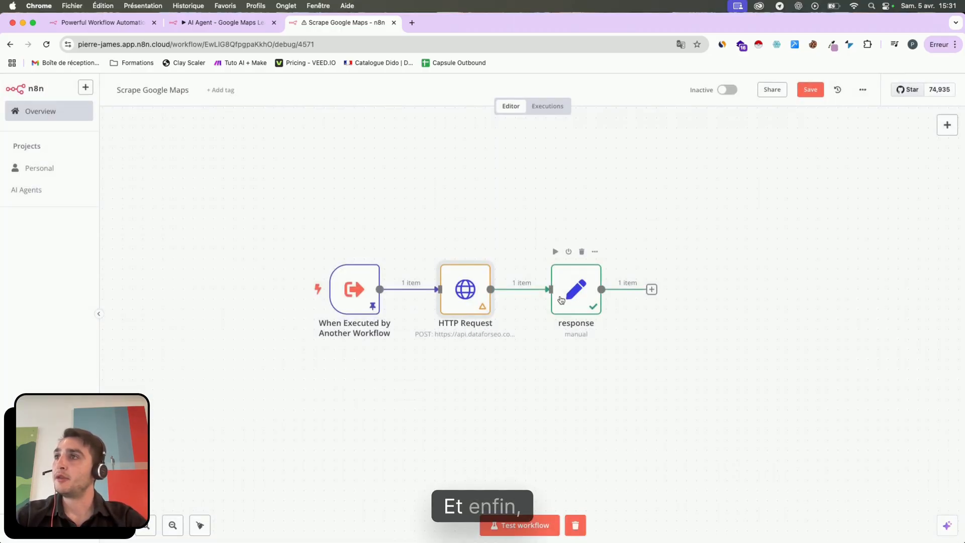
pyautogui.doubleClick(574, 301)
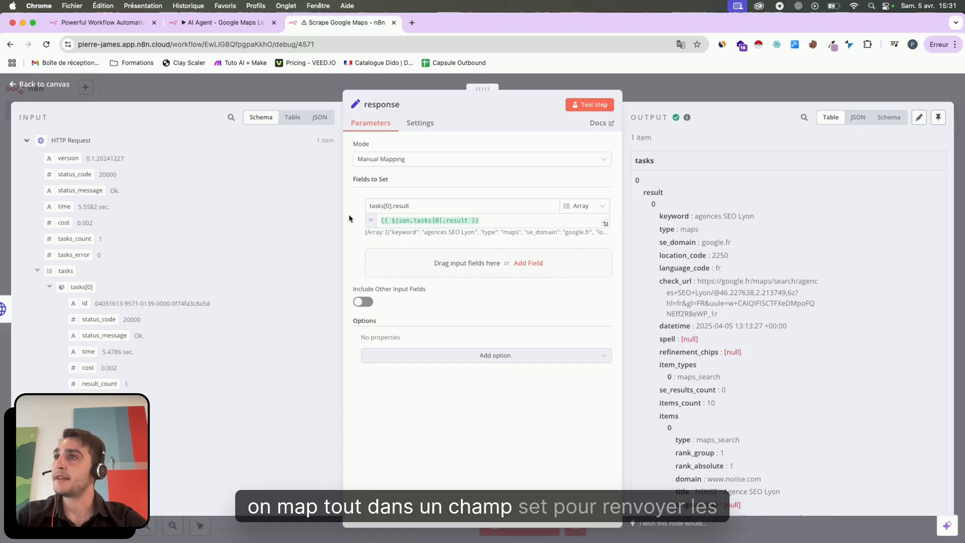
# - Review the response node's output down through the first business's ratings, address and category fields
pyautogui.scroll(-1, 674, 328)
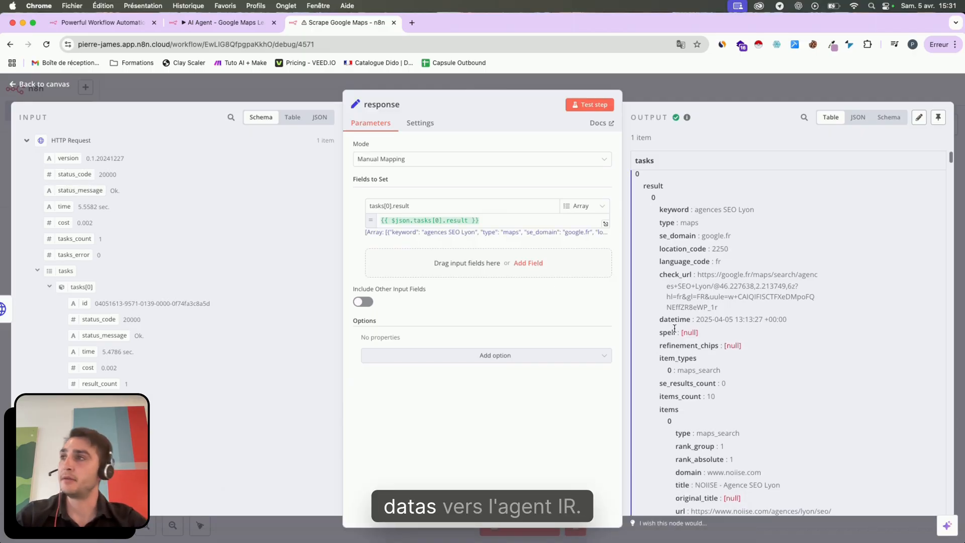
pyautogui.scroll(1, 675, 328)
pyautogui.scroll(-15, 729, 342)
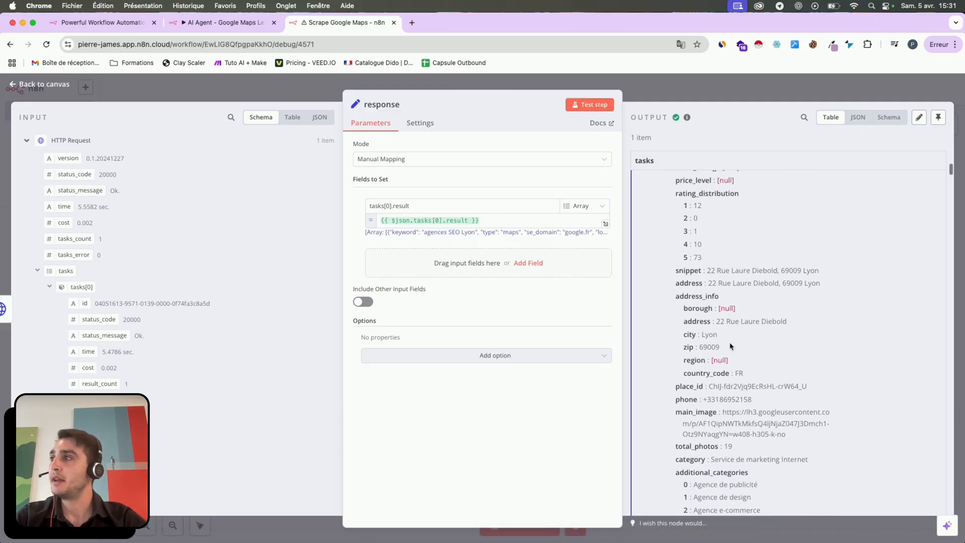
# - Switch via the AI Agent workflow to the find business owner name workflow and view its past executions
pyautogui.click(221, 22)
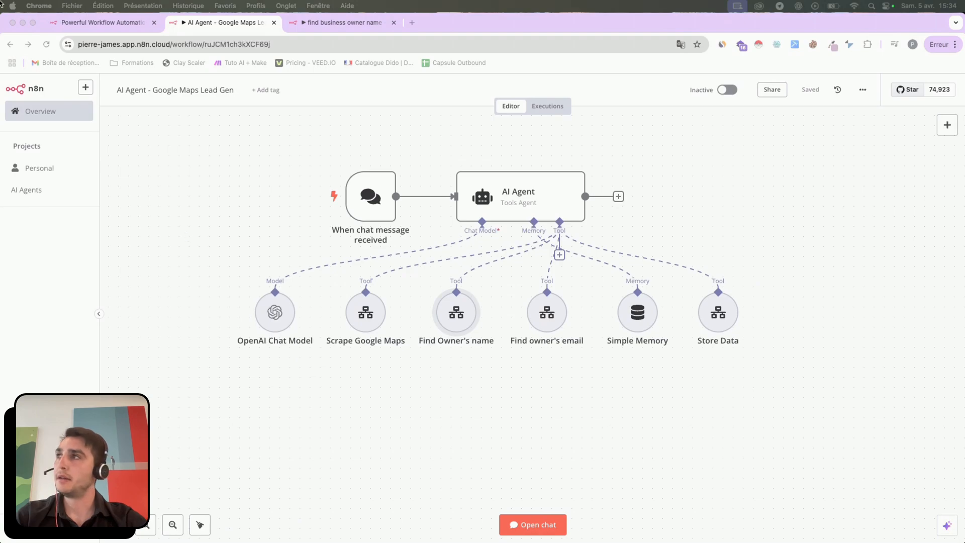
pyautogui.click(306, 23)
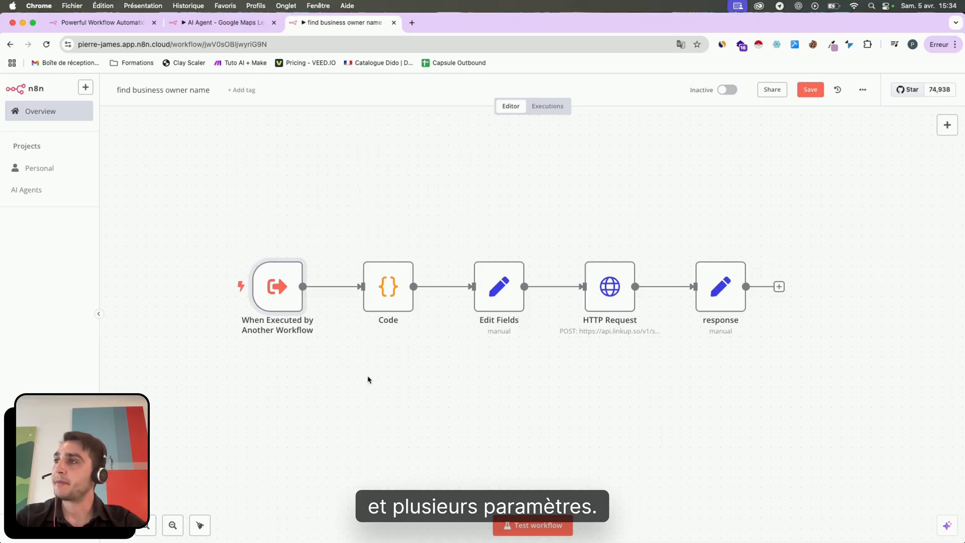
pyautogui.click(544, 106)
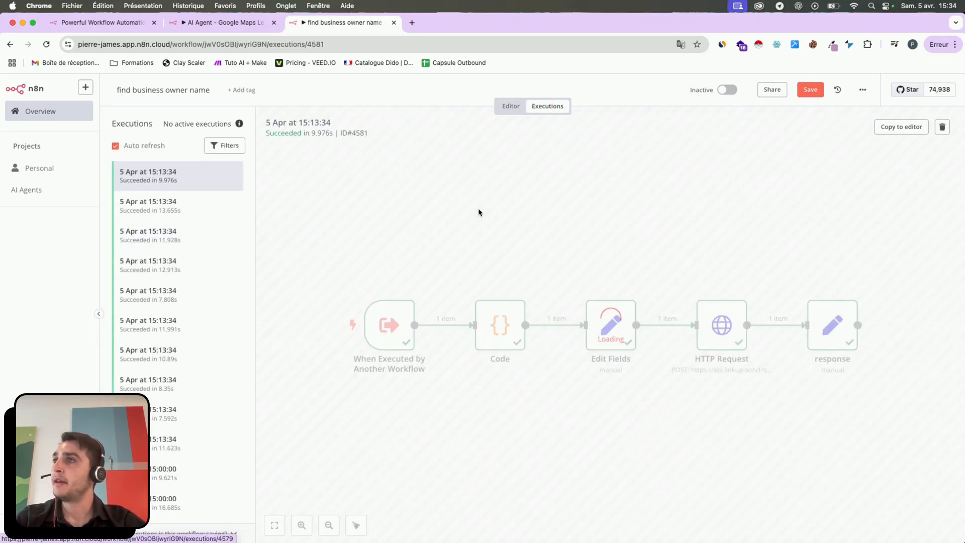
# - Inspect the trigger's query output in the latest execution, highlighting the domain and business address values, and return to the canvas
pyautogui.doubleClick(386, 315)
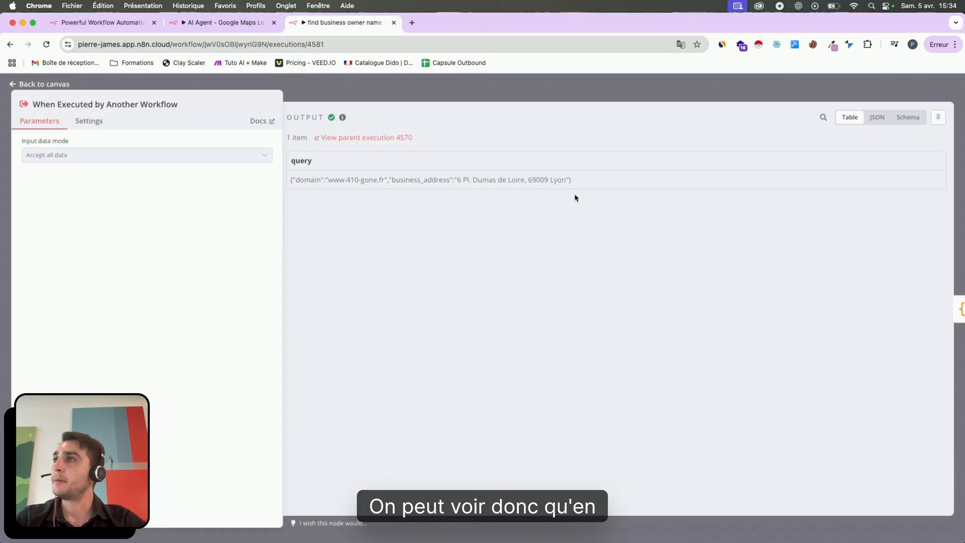
pyautogui.moveTo(595, 181); pyautogui.dragTo(291, 178)
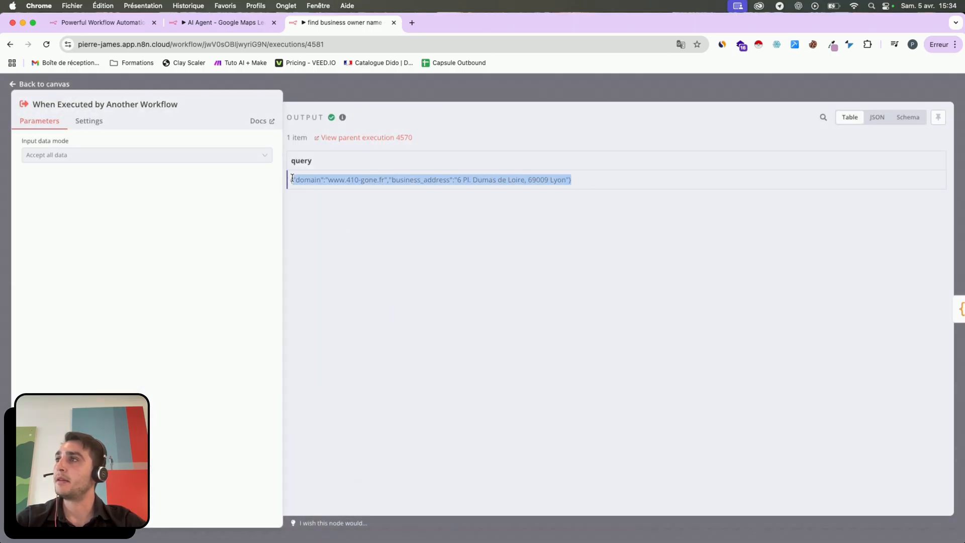
pyautogui.click(316, 202)
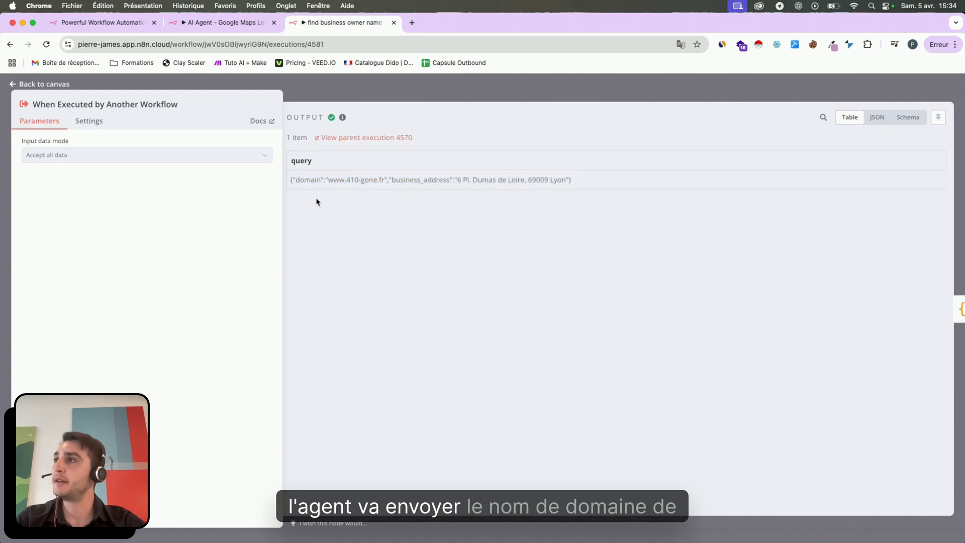
pyautogui.moveTo(384, 180); pyautogui.dragTo(351, 181)
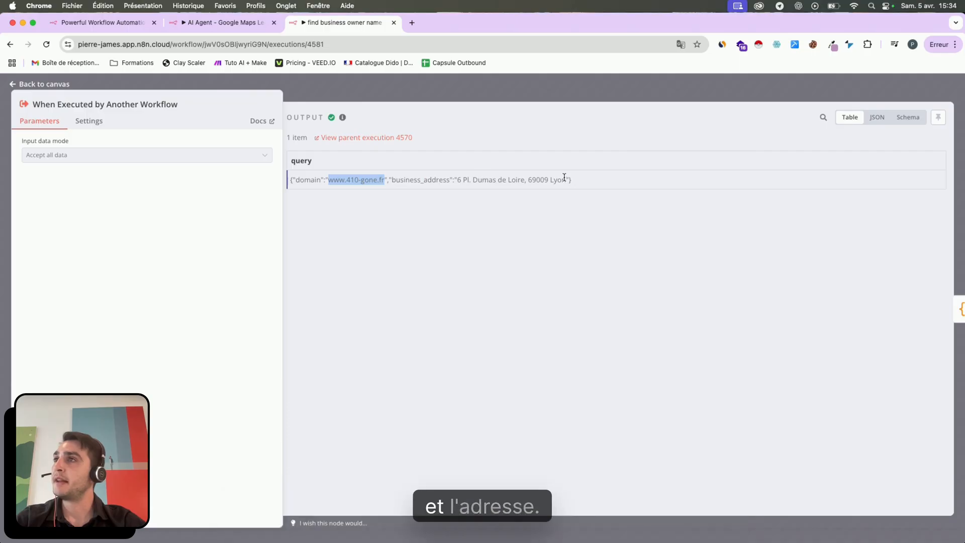
pyautogui.moveTo(568, 179); pyautogui.dragTo(459, 176)
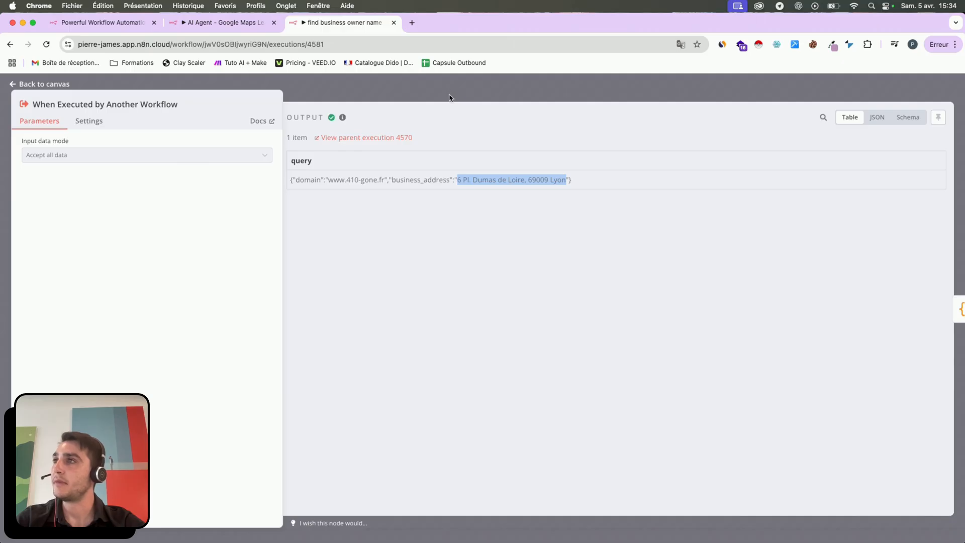
pyautogui.click(402, 89)
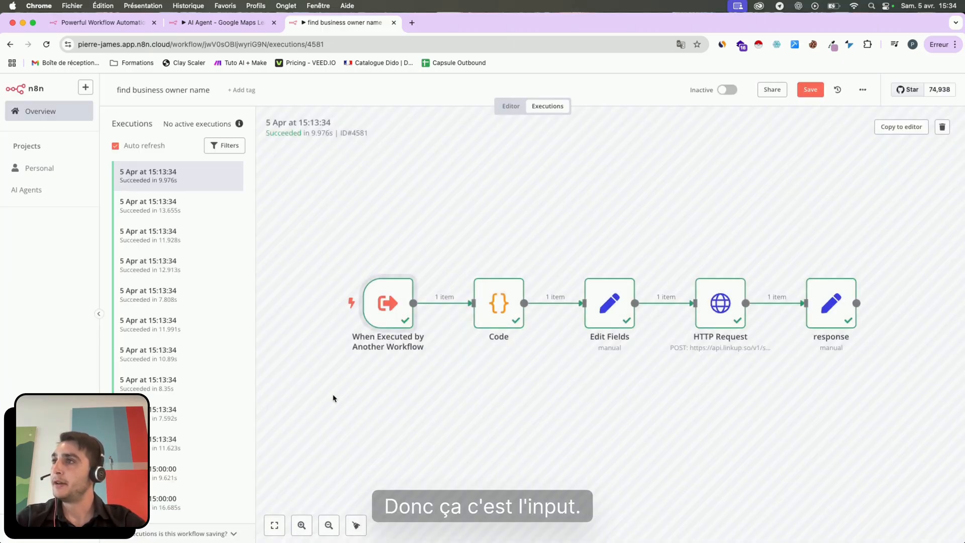
# - Examine how the Code node parses the query string, highlighting the domain and business_address output columns, and close the node
pyautogui.doubleClick(485, 308)
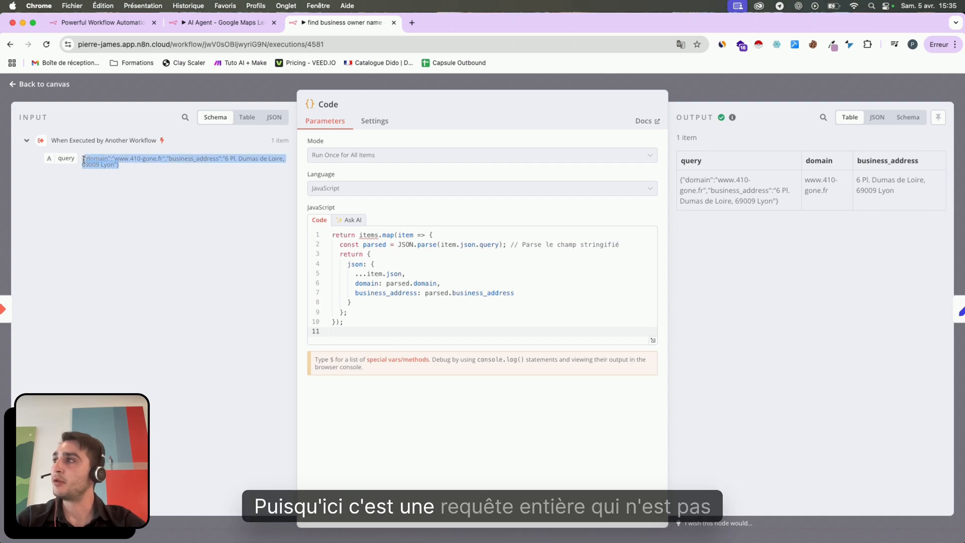
pyautogui.click(116, 200)
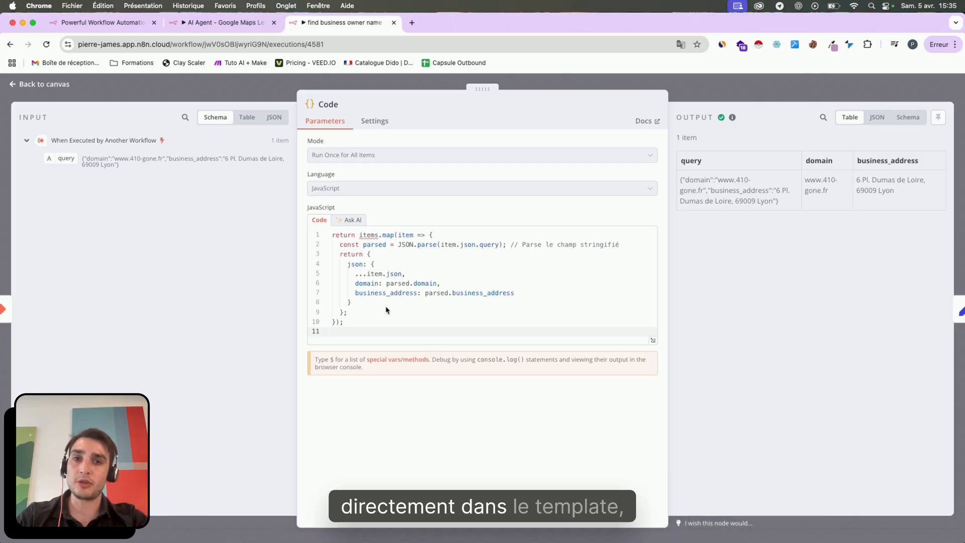
pyautogui.doubleClick(818, 159)
pyautogui.doubleClick(869, 159)
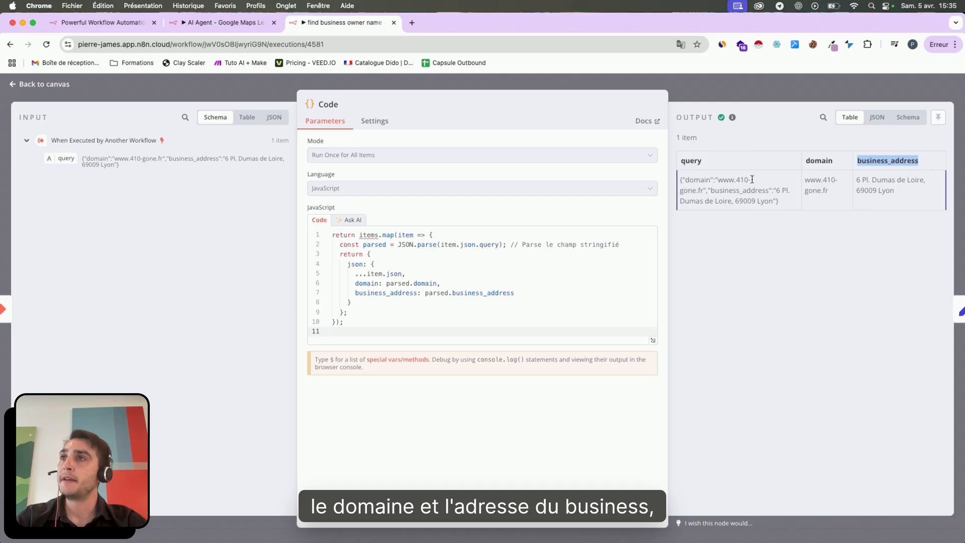
pyautogui.moveTo(797, 206); pyautogui.dragTo(690, 180)
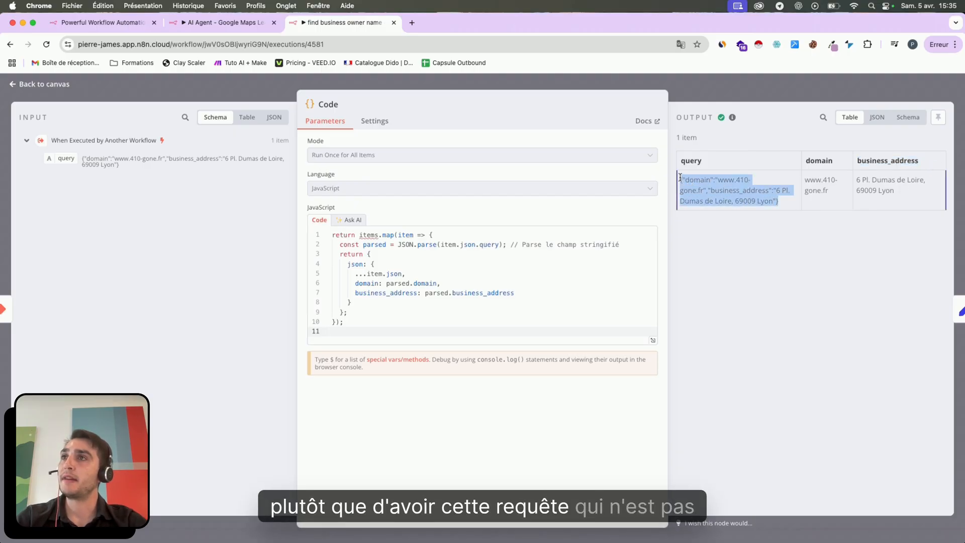
pyautogui.click(729, 264)
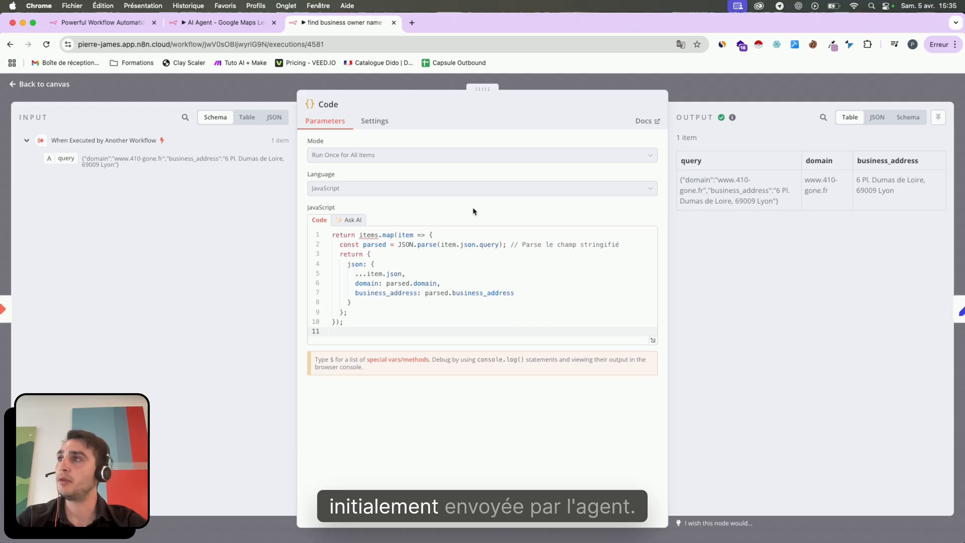
pyautogui.click(729, 96)
# - Check the domain and business_address mappings in the Edit Fields node, and close it
pyautogui.hscroll(1, 528, 251)
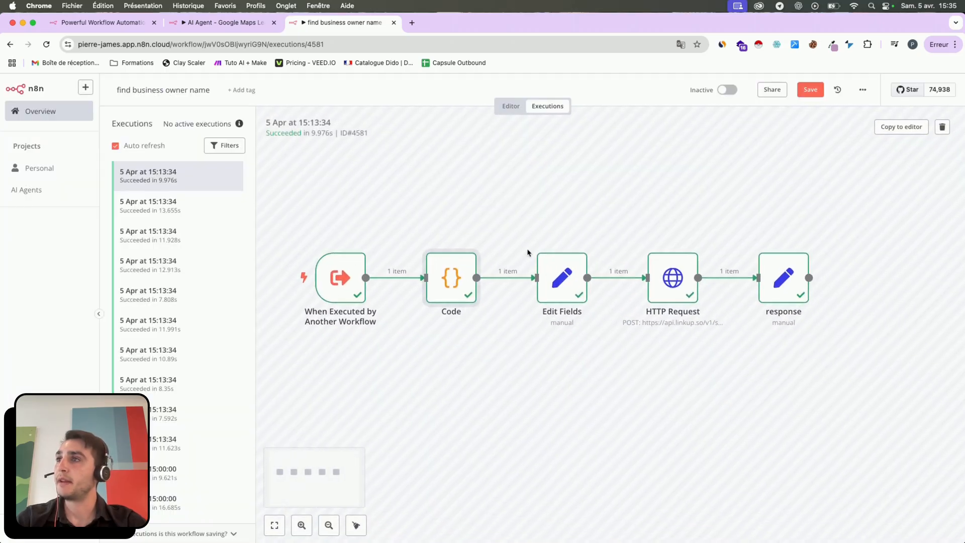
pyautogui.doubleClick(561, 271)
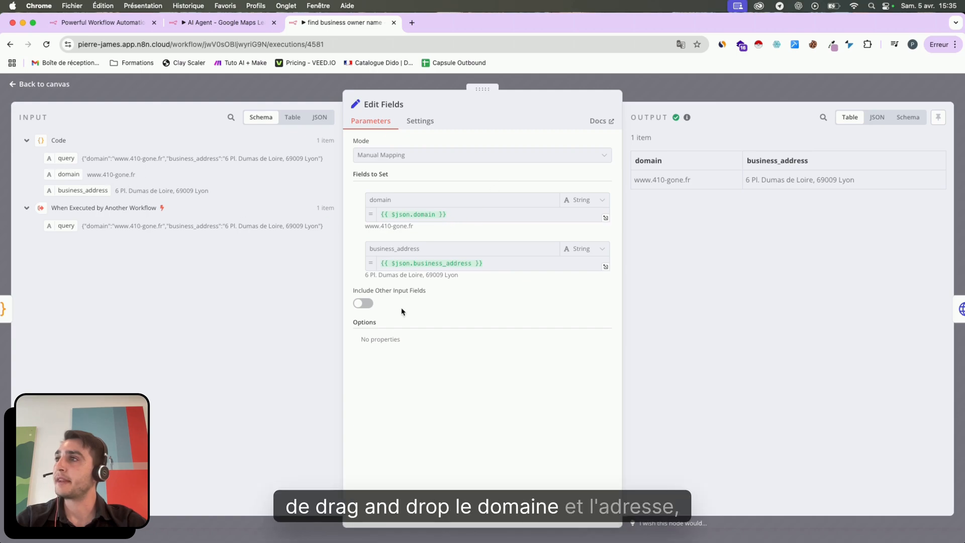
pyautogui.click(684, 84)
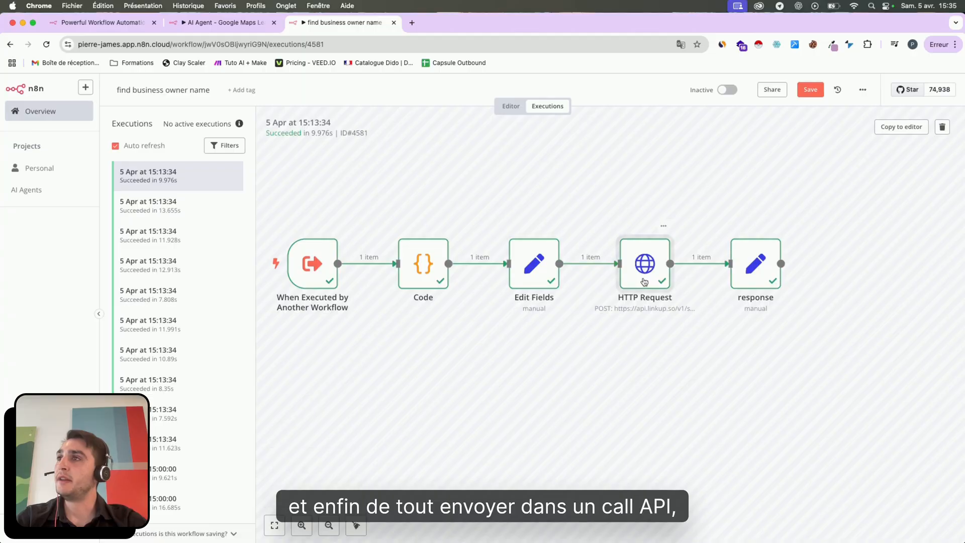
# - Review the HTTP Request node's Linkup search endpoint, headers and JSON prompt body, and close the node
pyautogui.doubleClick(646, 265)
pyautogui.scroll(-10, 480, 317)
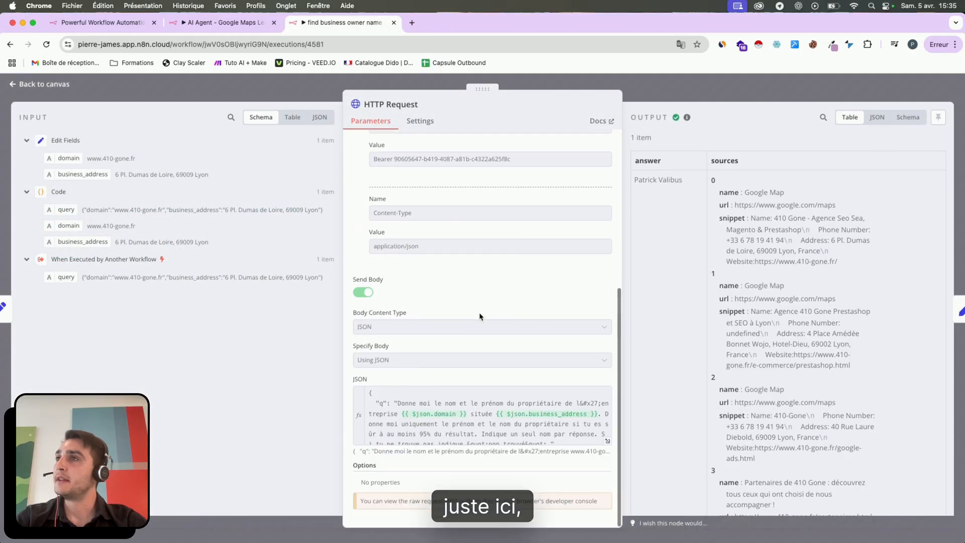
pyautogui.scroll(10, 480, 317)
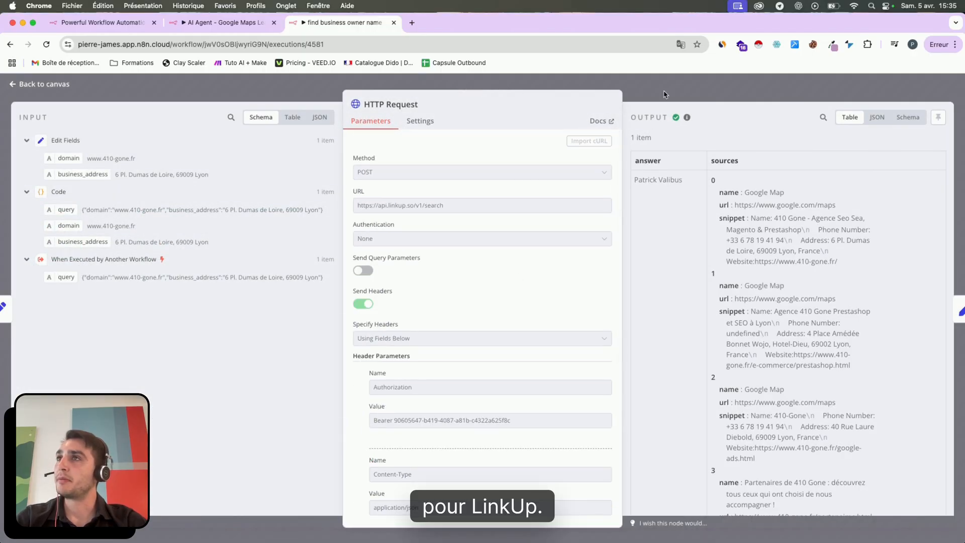
pyautogui.click(665, 95)
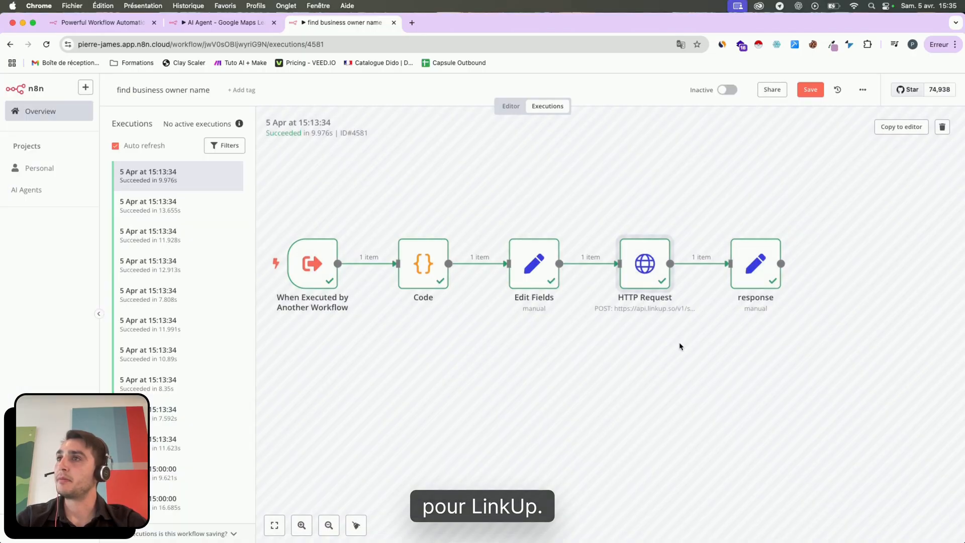
# - Inspect the answer mapping in the response node, highlight the returned owner's name, and close the node
pyautogui.doubleClick(749, 277)
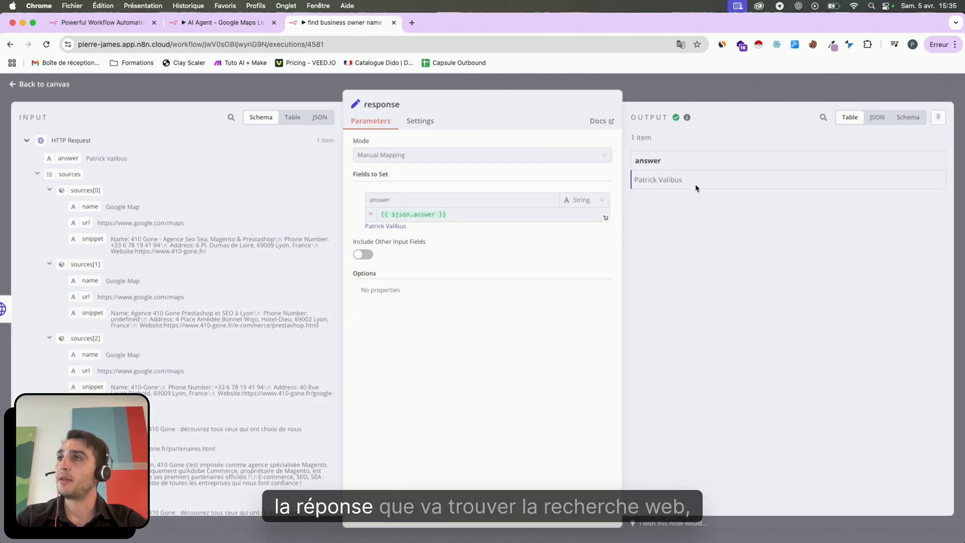
pyautogui.moveTo(696, 188); pyautogui.dragTo(665, 178)
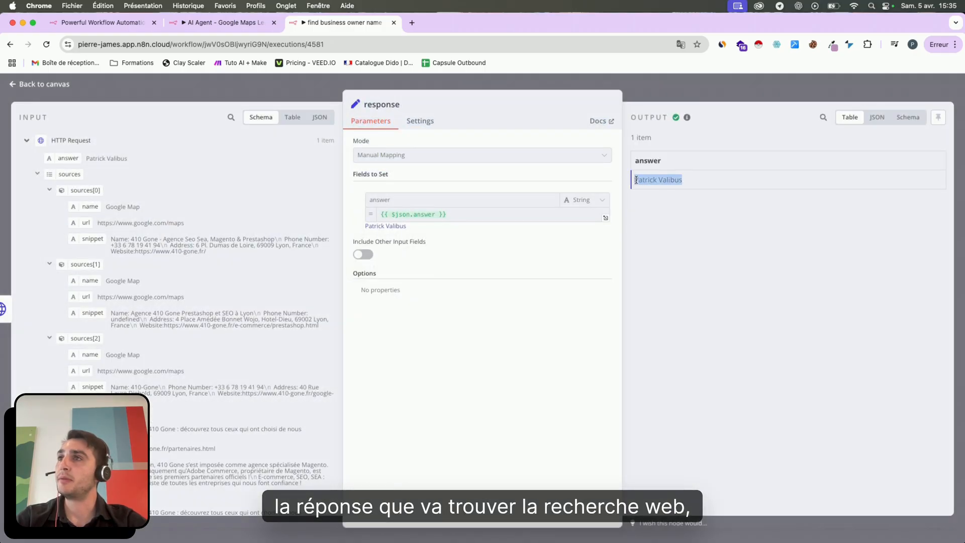
pyautogui.press('Escape')
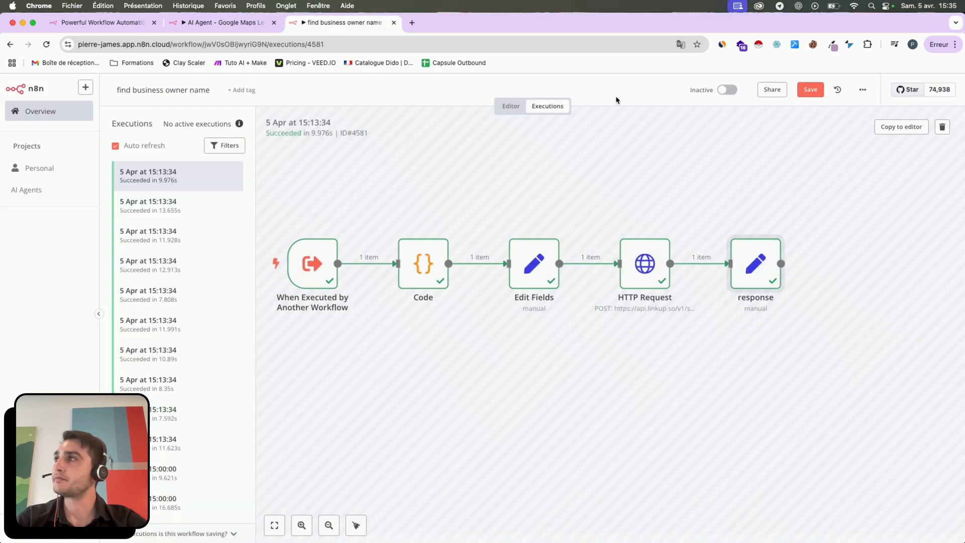
# - Glance at the AI Agent workflow, return to find business owner name, and copy its latest execution's data into the editor
pyautogui.click(224, 25)
pyautogui.click(342, 23)
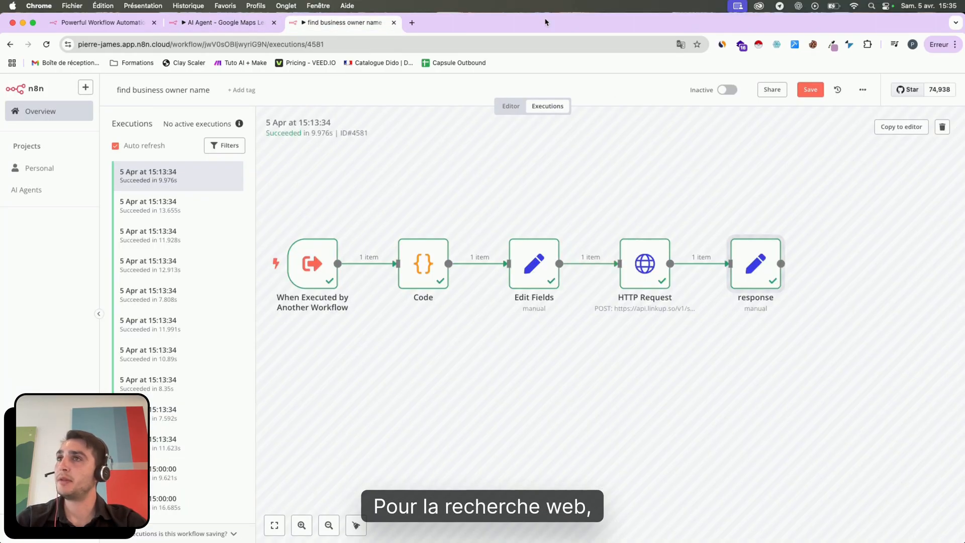
pyautogui.click(901, 126)
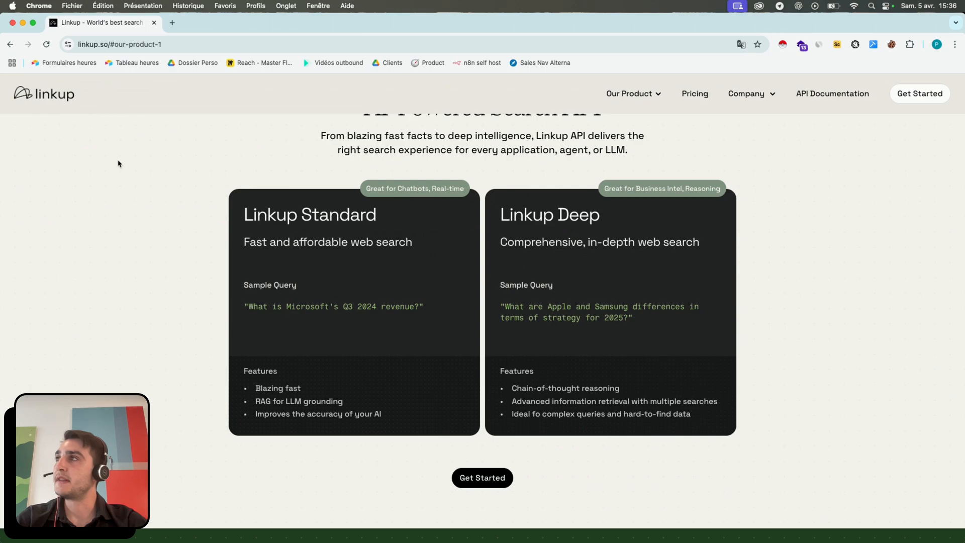
# - Examine the Linkup website's introduction, code example and the Standard and Deep search offerings, and minimize its window
pyautogui.scroll(-1, 166, 314)
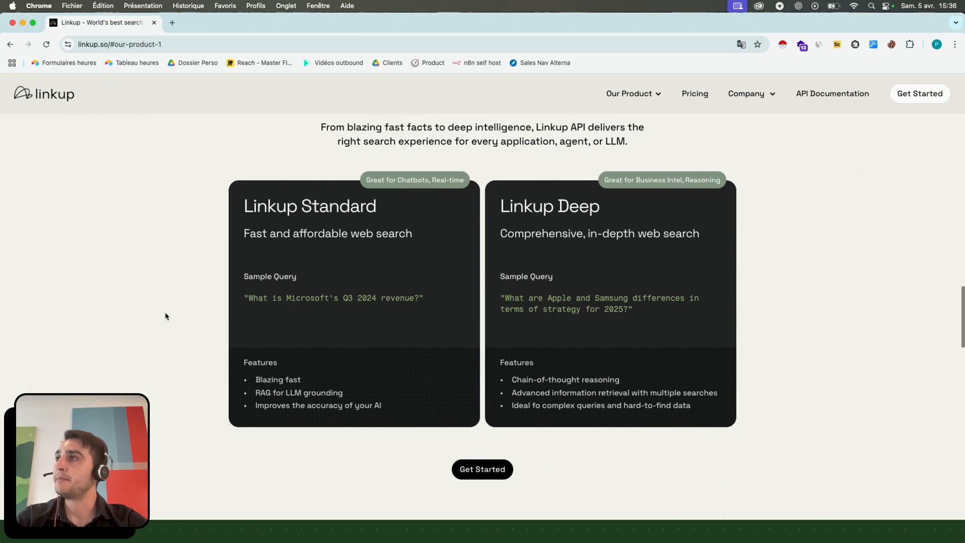
pyautogui.scroll(1, 166, 316)
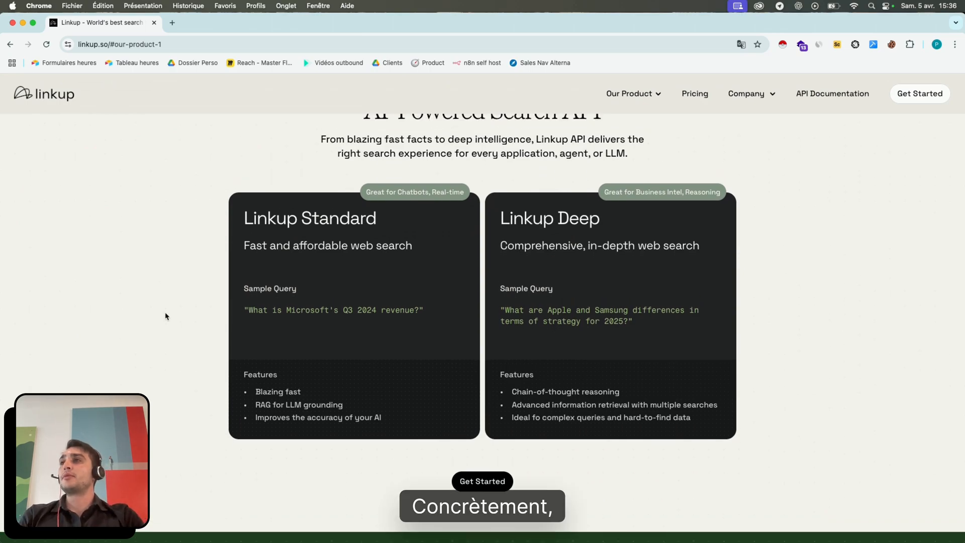
pyautogui.scroll(-15, 166, 316)
pyautogui.scroll(8, 166, 315)
pyautogui.scroll(10, 166, 315)
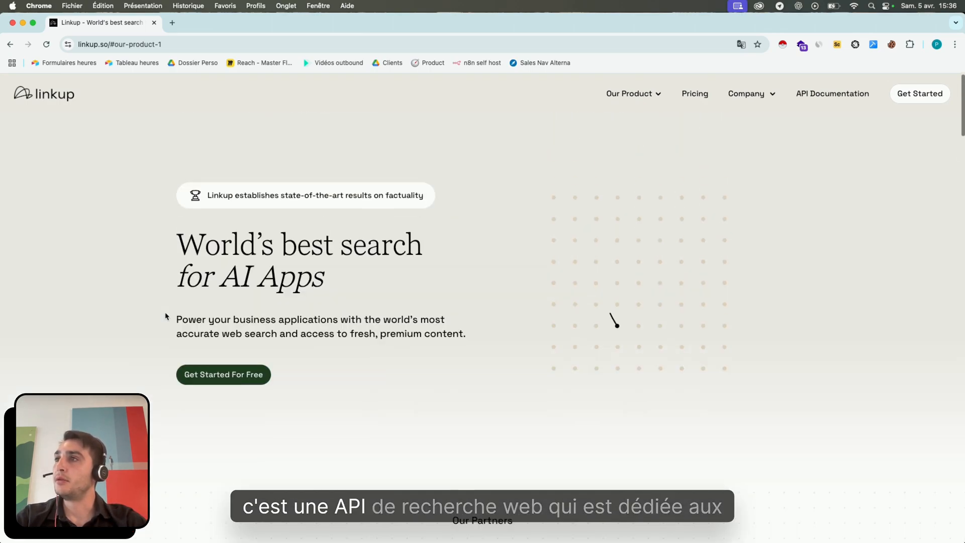
pyautogui.scroll(-2, 166, 316)
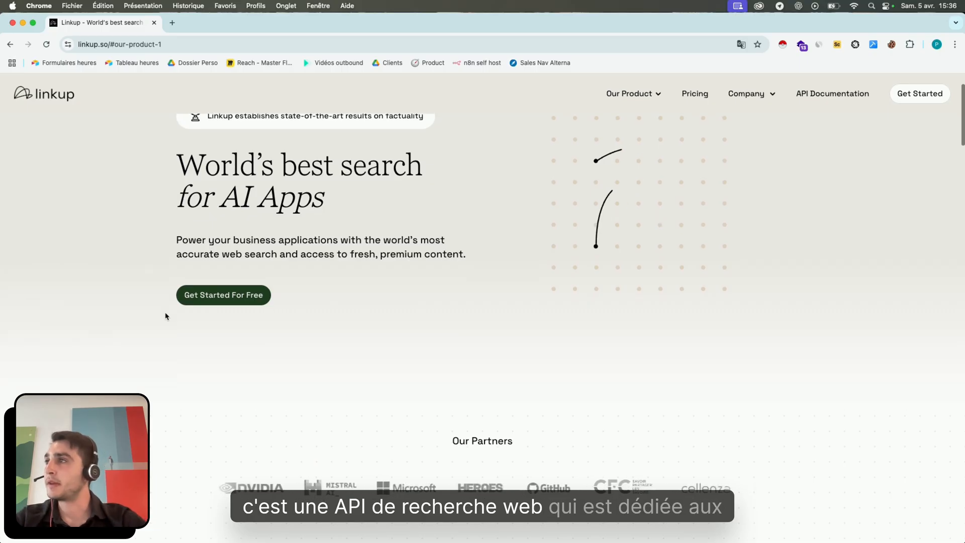
pyautogui.scroll(3, 166, 316)
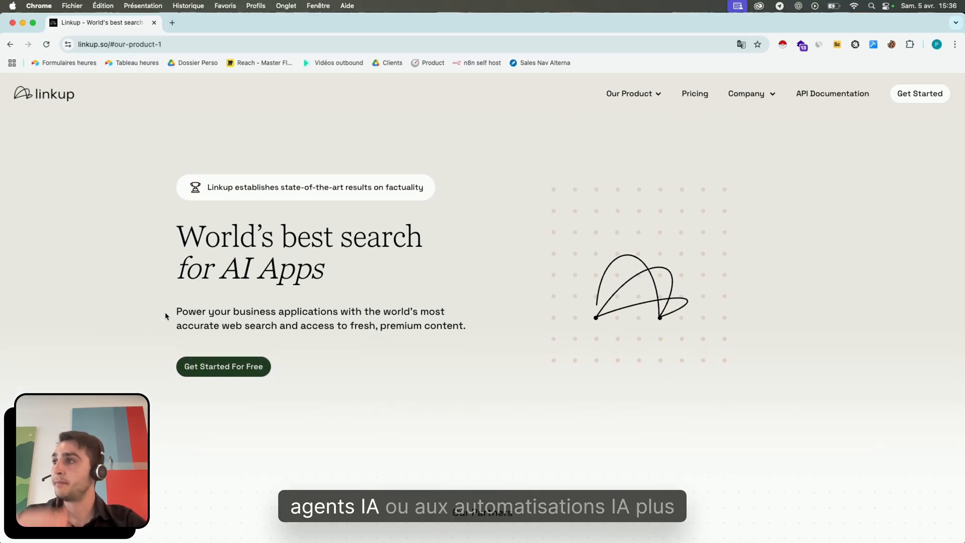
pyautogui.scroll(-8, 166, 316)
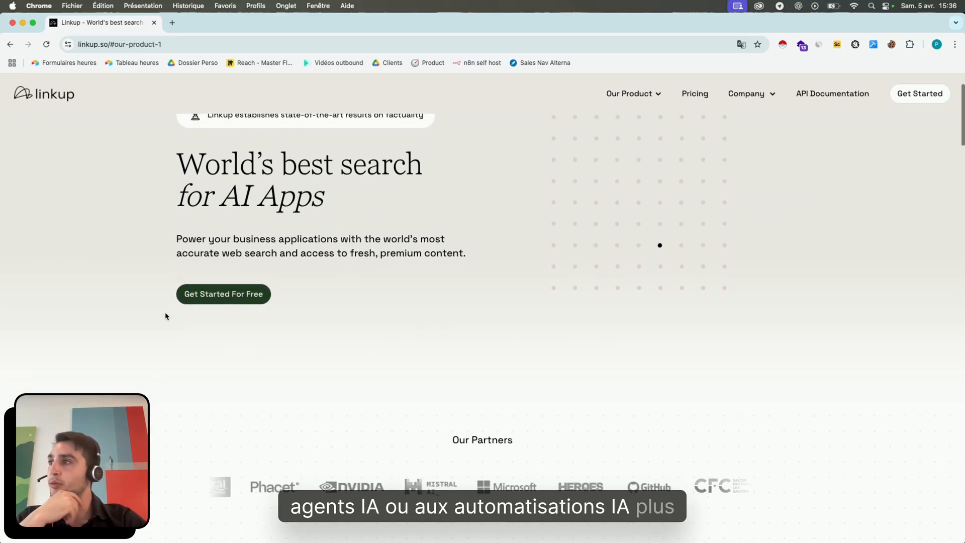
pyautogui.scroll(-10, 166, 316)
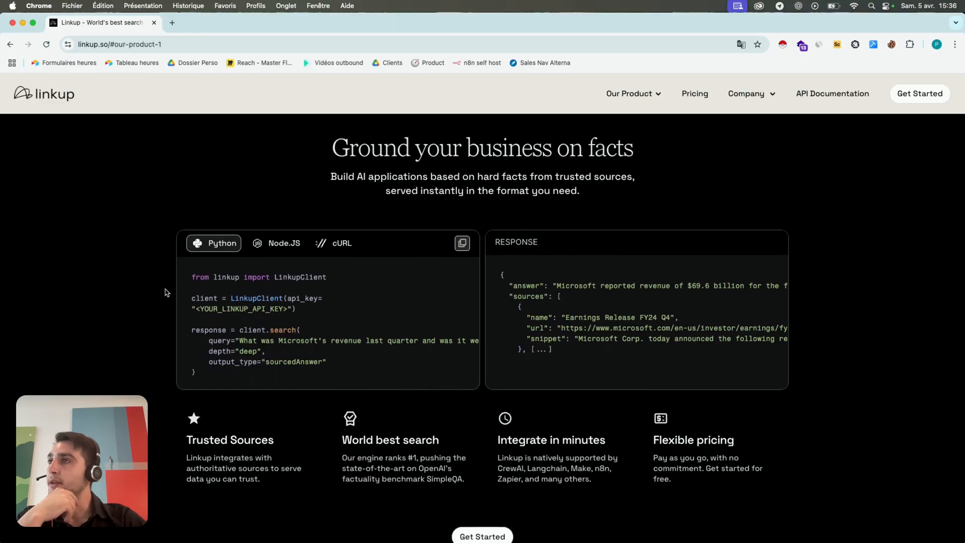
pyautogui.scroll(-8, 165, 292)
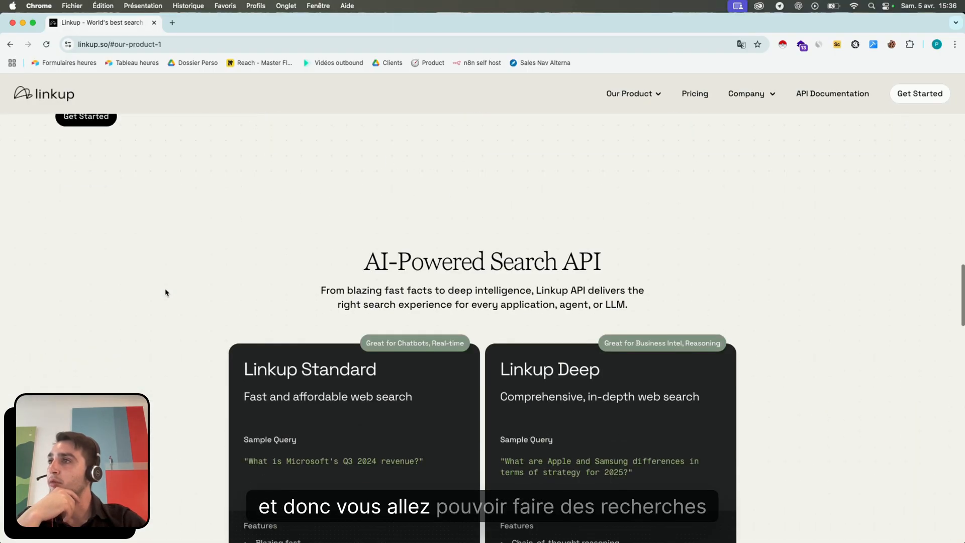
pyautogui.scroll(-1, 166, 293)
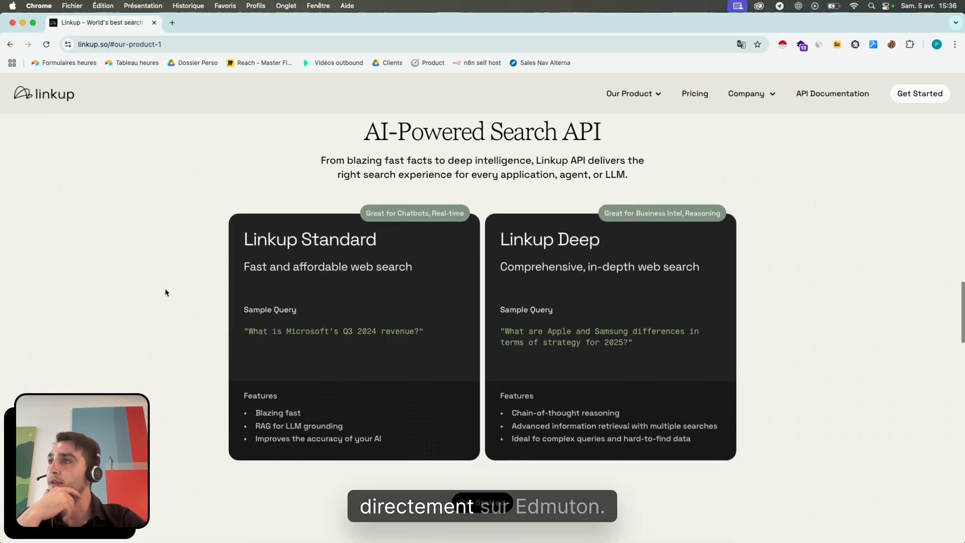
pyautogui.scroll(1, 166, 293)
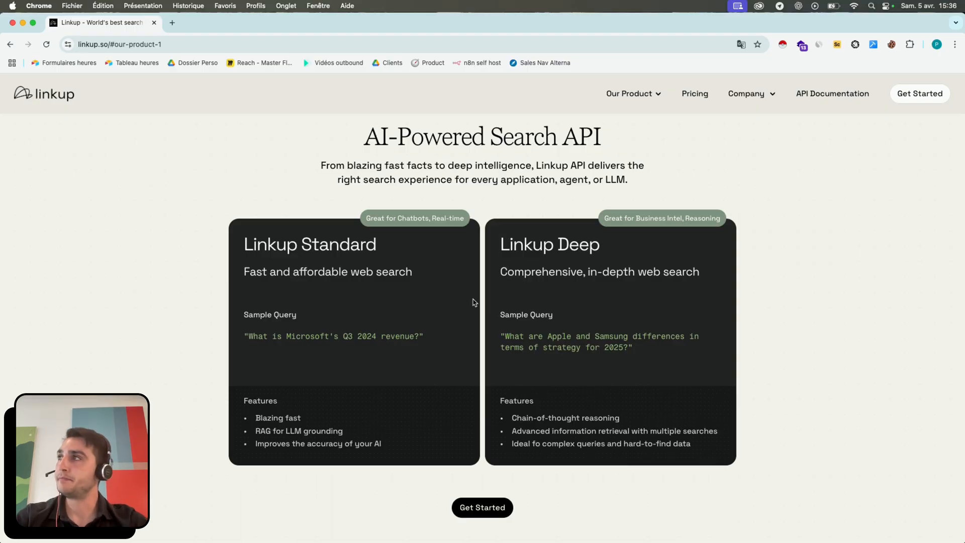
pyautogui.click(22, 24)
# - Open the HTTP Request node in find business owner name and highlight the API key in its Authorization header
pyautogui.doubleClick(621, 291)
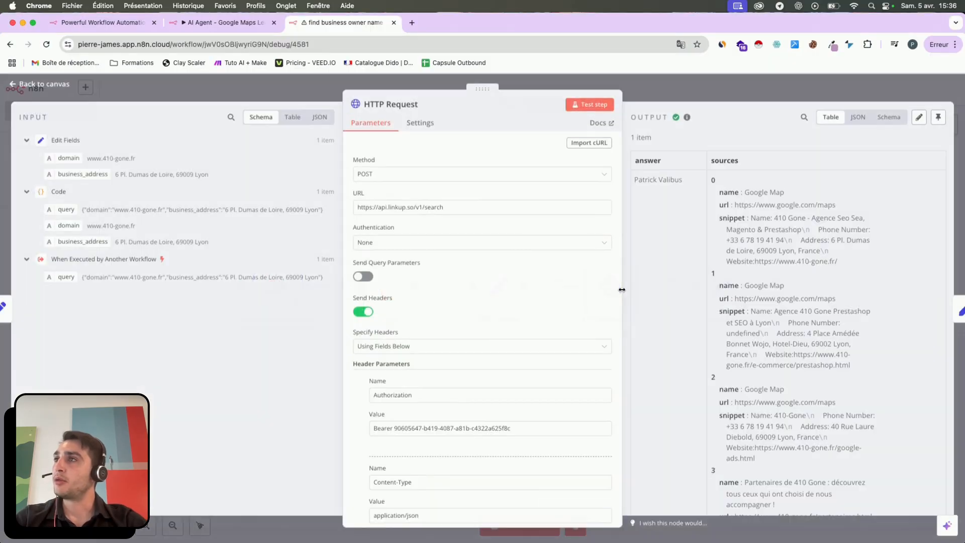
pyautogui.scroll(-5, 433, 248)
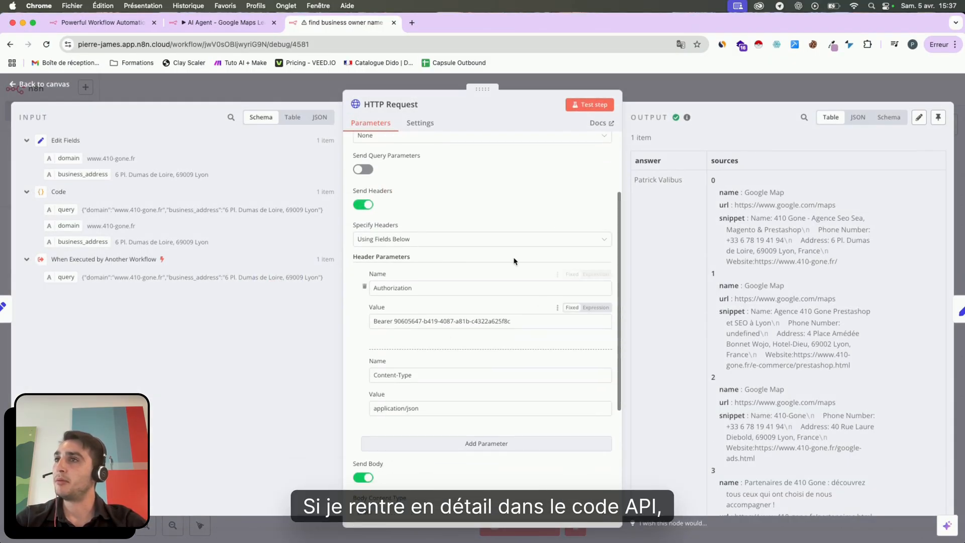
pyautogui.moveTo(516, 317); pyautogui.dragTo(395, 319)
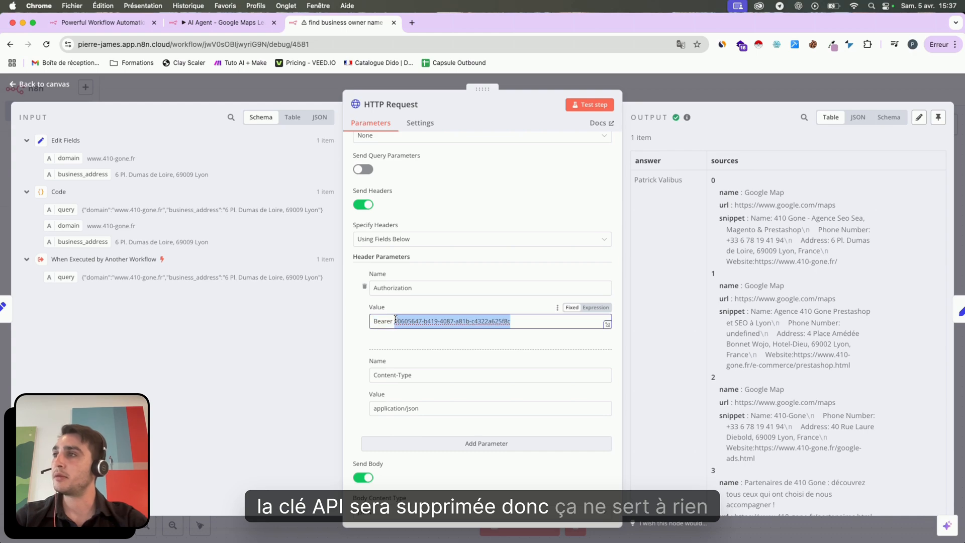
pyautogui.click(444, 304)
pyautogui.scroll(5, 444, 304)
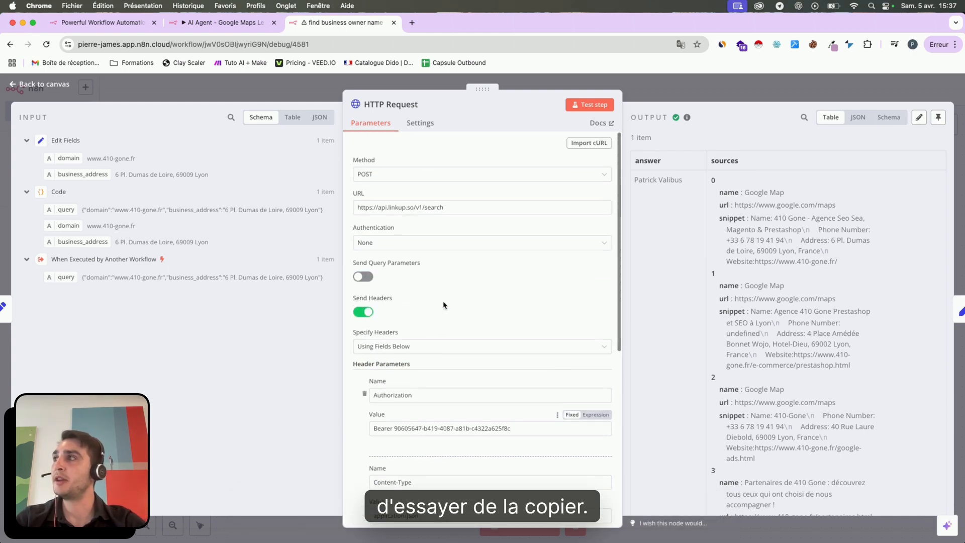
pyautogui.click(452, 204)
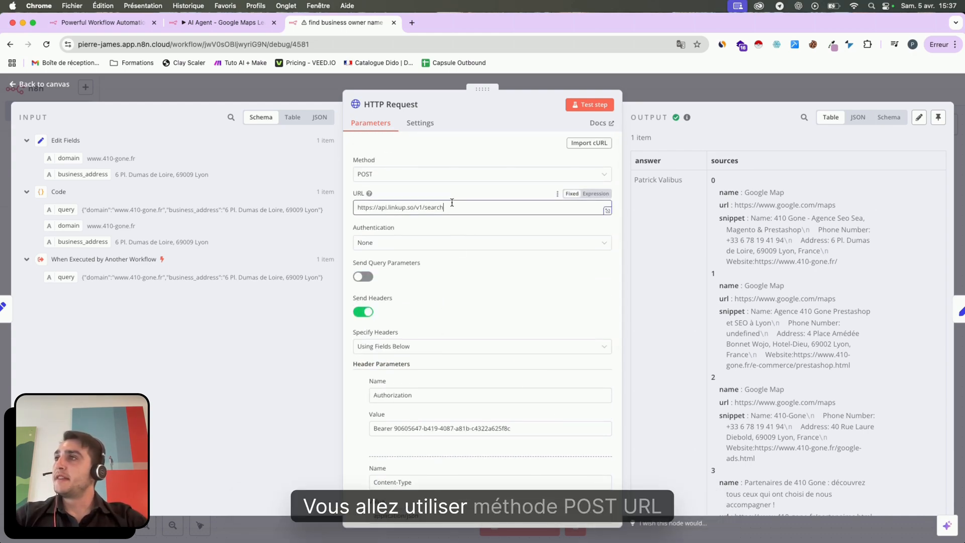
pyautogui.tripleClick(421, 209)
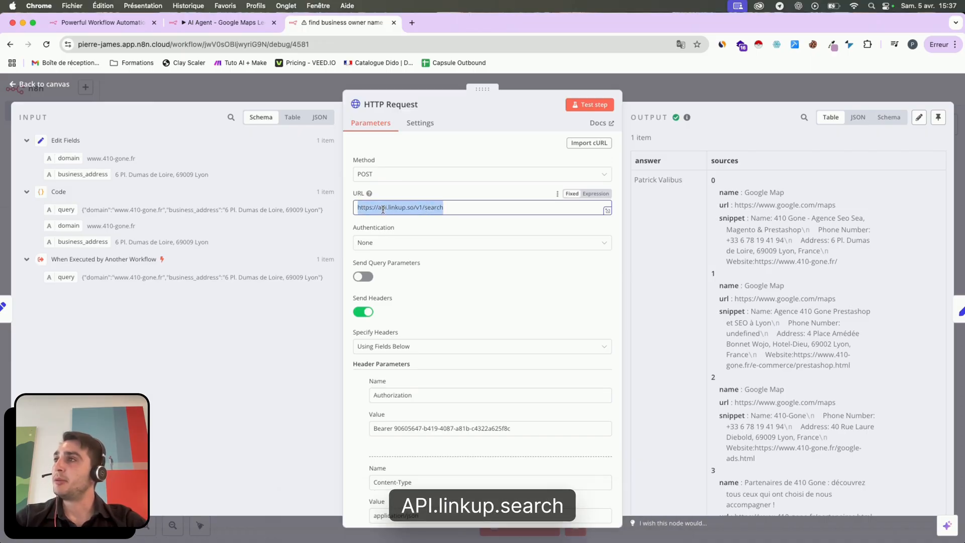
pyautogui.click(452, 208)
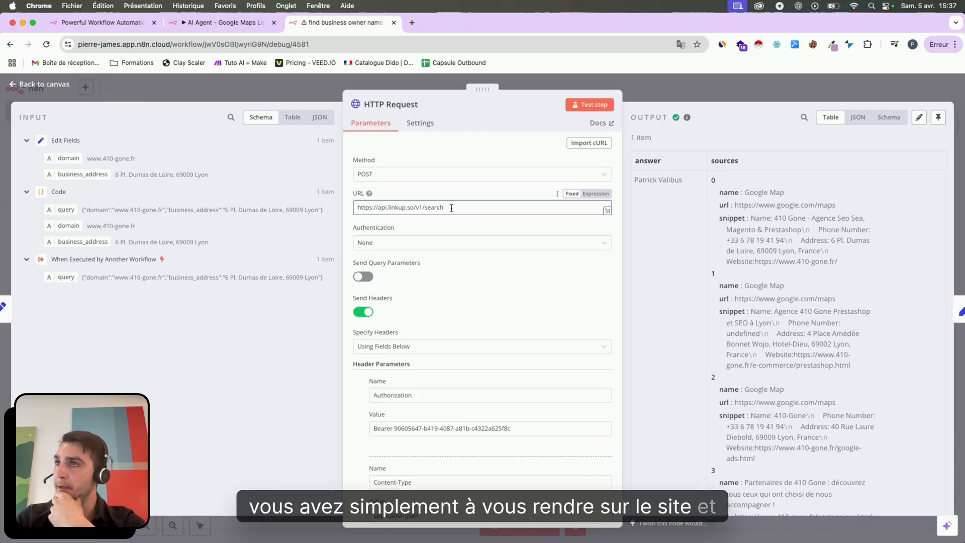
pyautogui.scroll(-2, 455, 263)
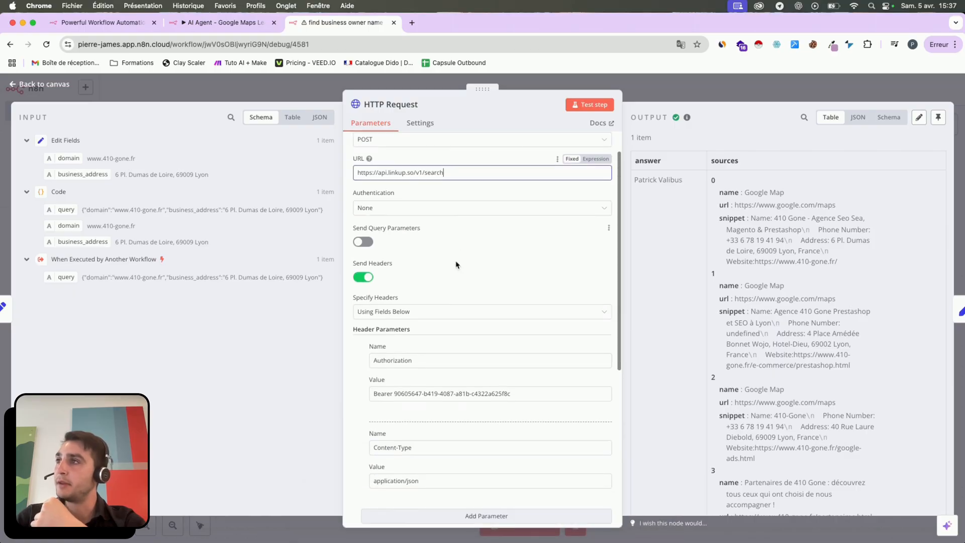
pyautogui.scroll(-2, 455, 264)
pyautogui.scroll(4, 454, 281)
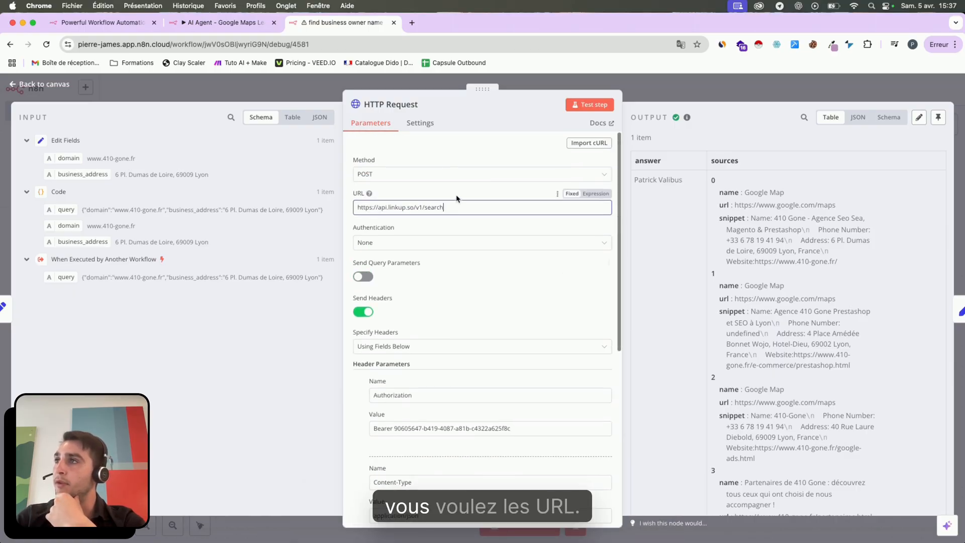
# - Review the HTTP Request node's Authorization and Content-Type headers and its JSON body settings
pyautogui.scroll(-2, 454, 301)
pyautogui.scroll(-3, 455, 297)
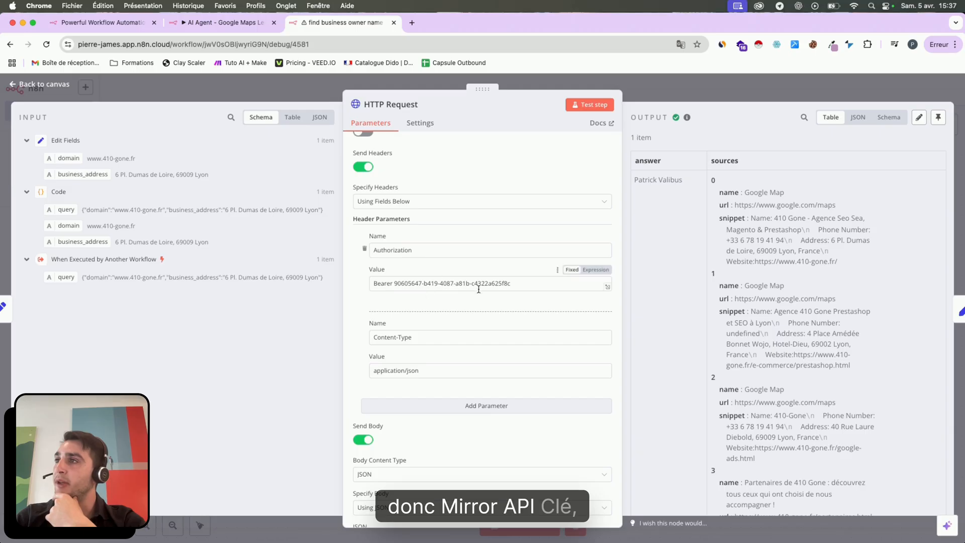
pyautogui.scroll(-1, 404, 338)
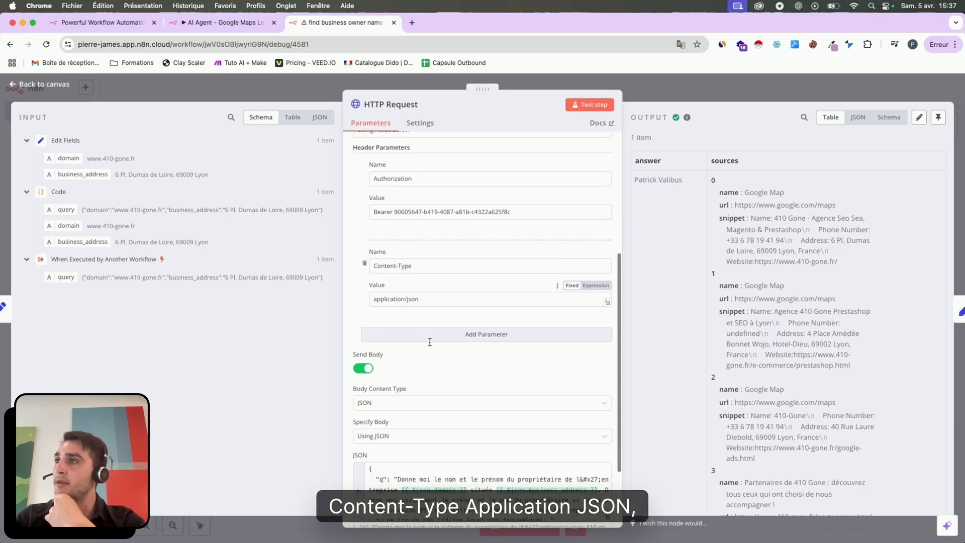
pyautogui.scroll(-1, 430, 344)
pyautogui.scroll(-4, 430, 346)
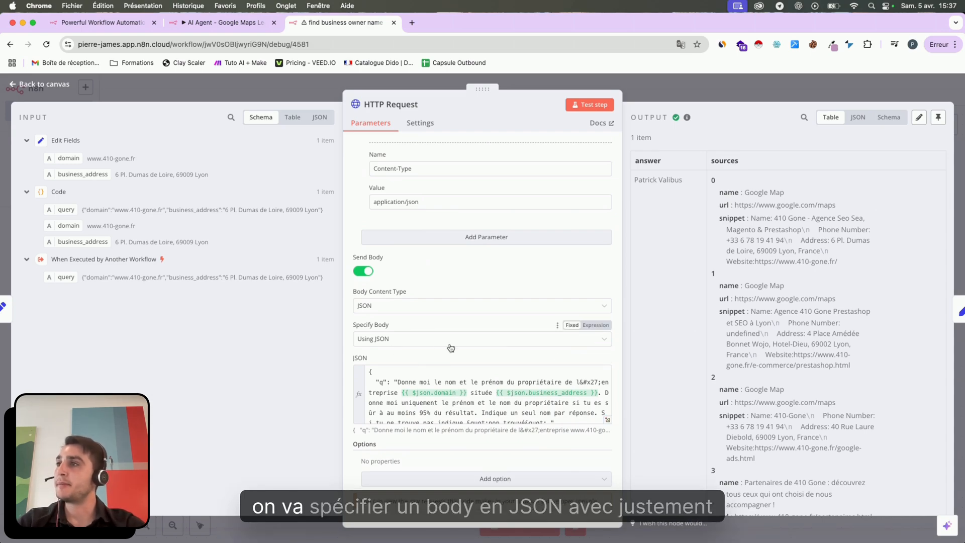
# - Expand the JSON body expression and highlight the q prompt asking for the business owner's name
pyautogui.click(608, 420)
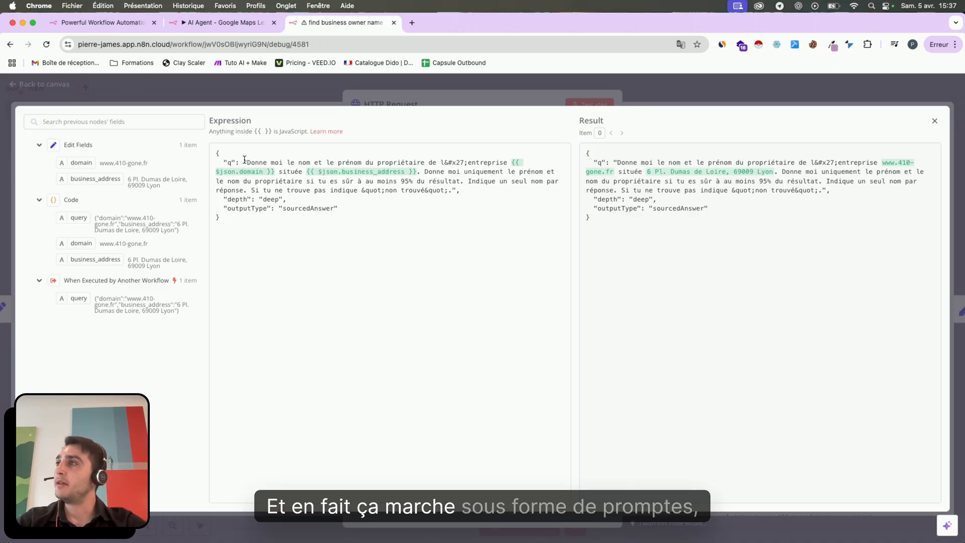
pyautogui.moveTo(245, 161); pyautogui.dragTo(419, 186)
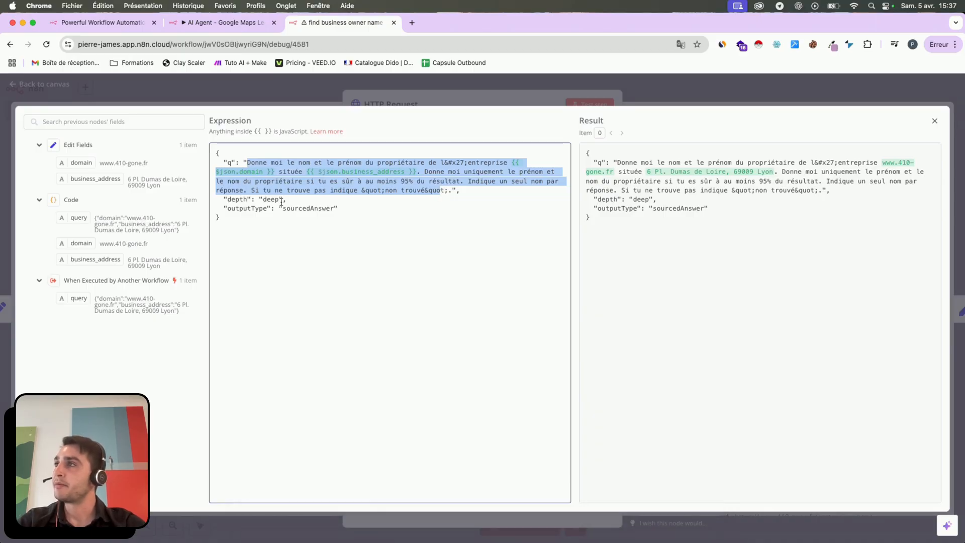
pyautogui.click(265, 164)
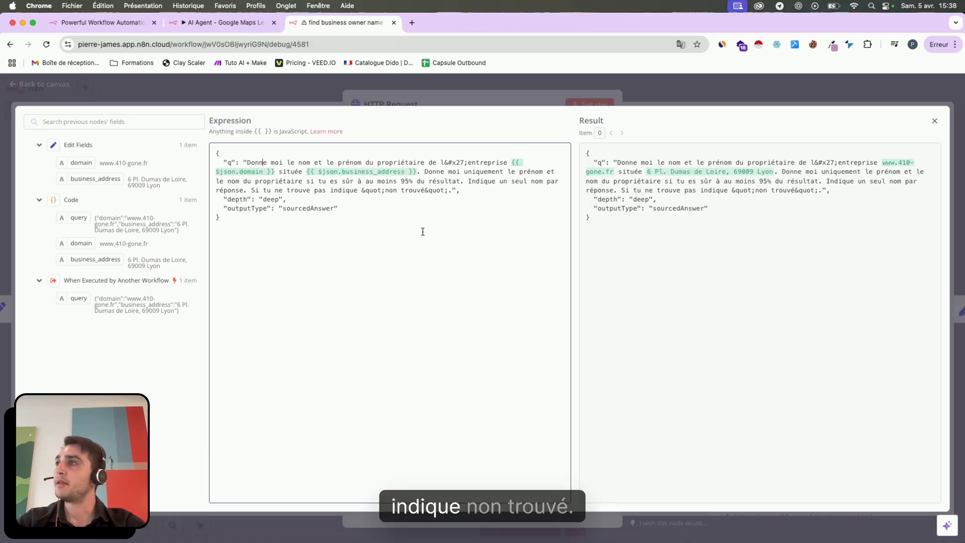
# - Highlight the deep depth value and the sourcedAnswer output type, and close the expression editor and the HTTP Request node
pyautogui.doubleClick(270, 199)
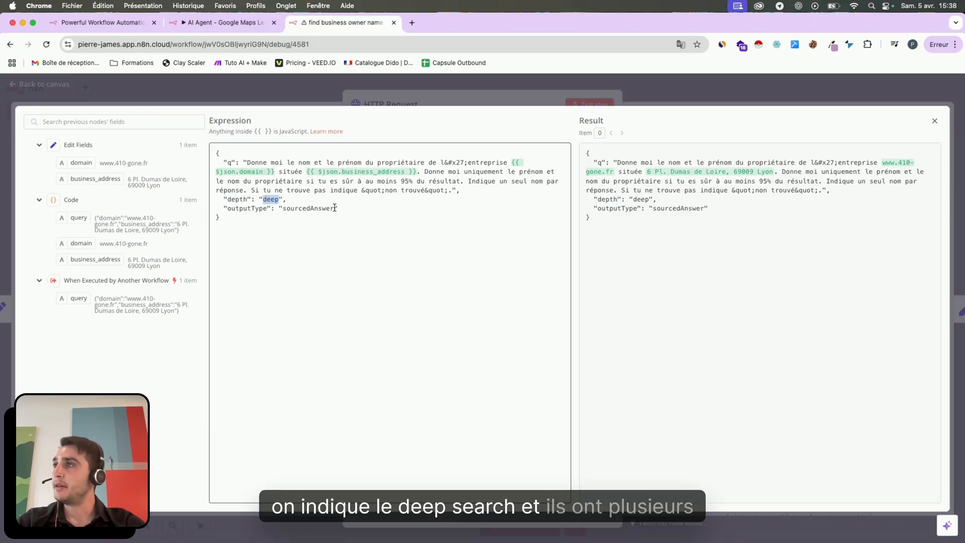
pyautogui.moveTo(335, 207); pyautogui.dragTo(283, 206)
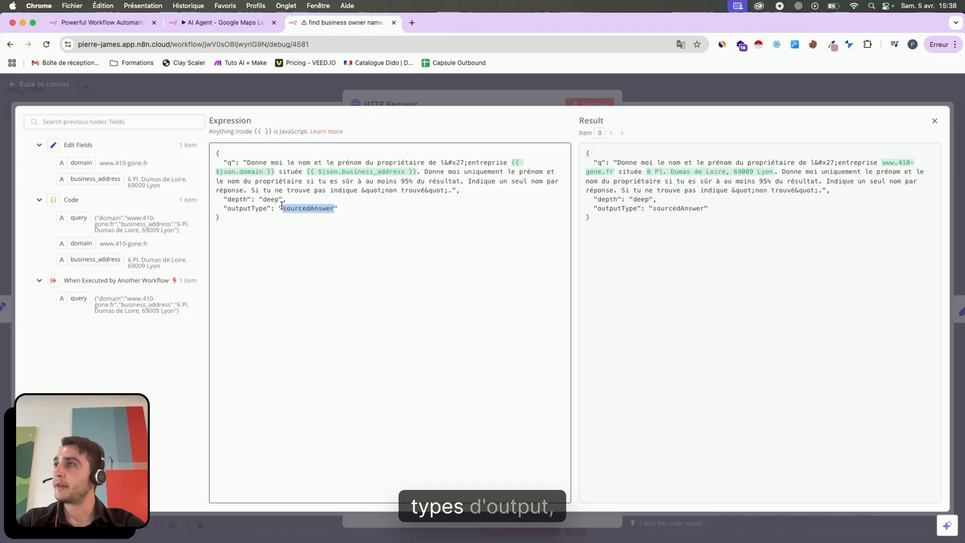
pyautogui.click(271, 237)
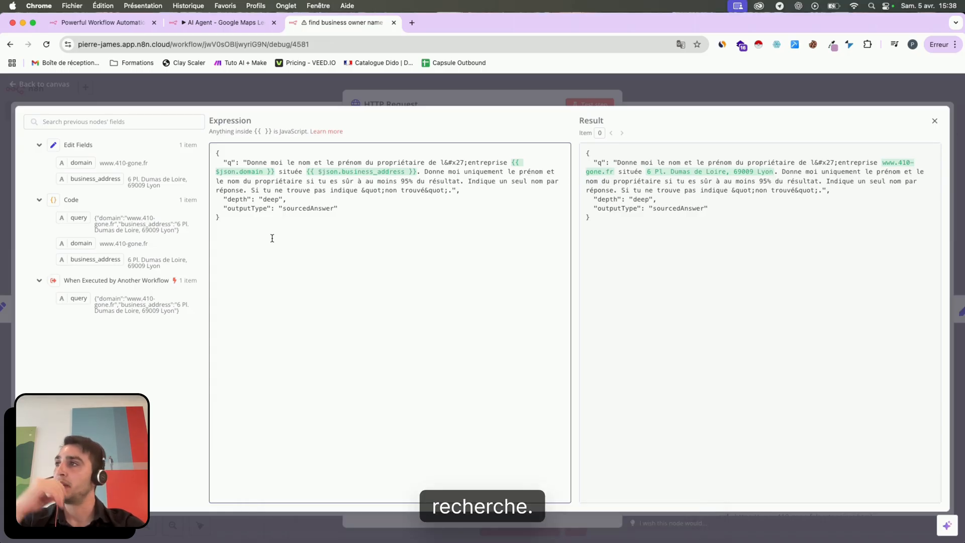
pyautogui.doubleClick(305, 208)
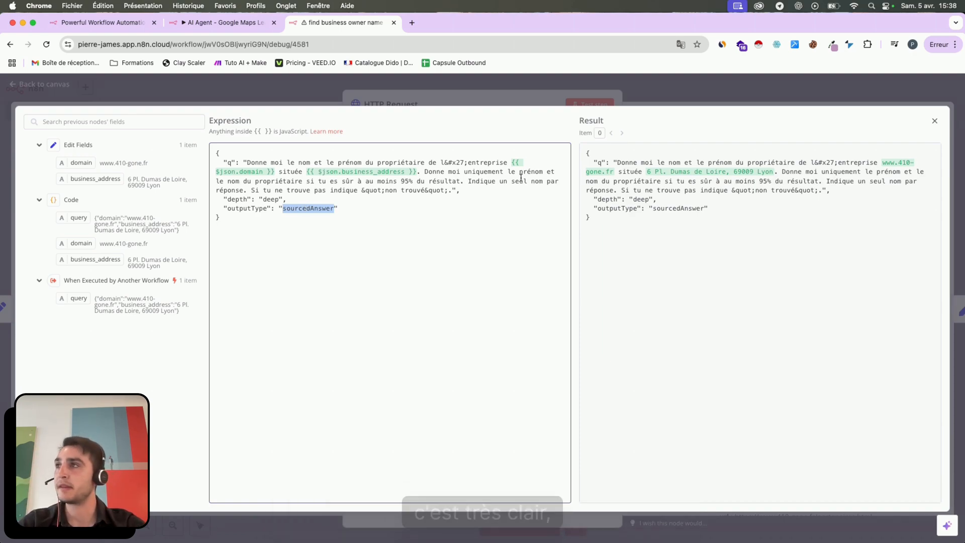
pyautogui.click(294, 207)
pyautogui.click(278, 184)
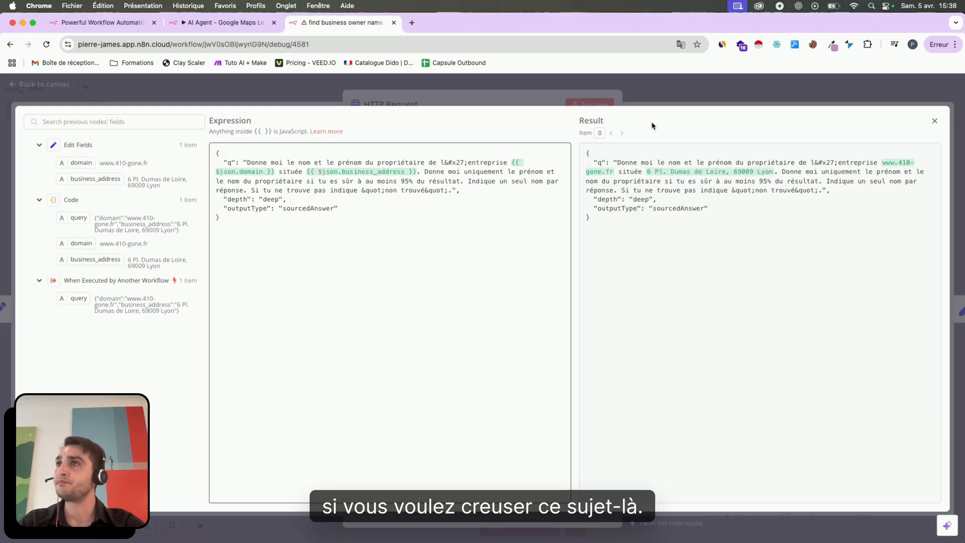
pyautogui.click(665, 98)
pyautogui.click(664, 98)
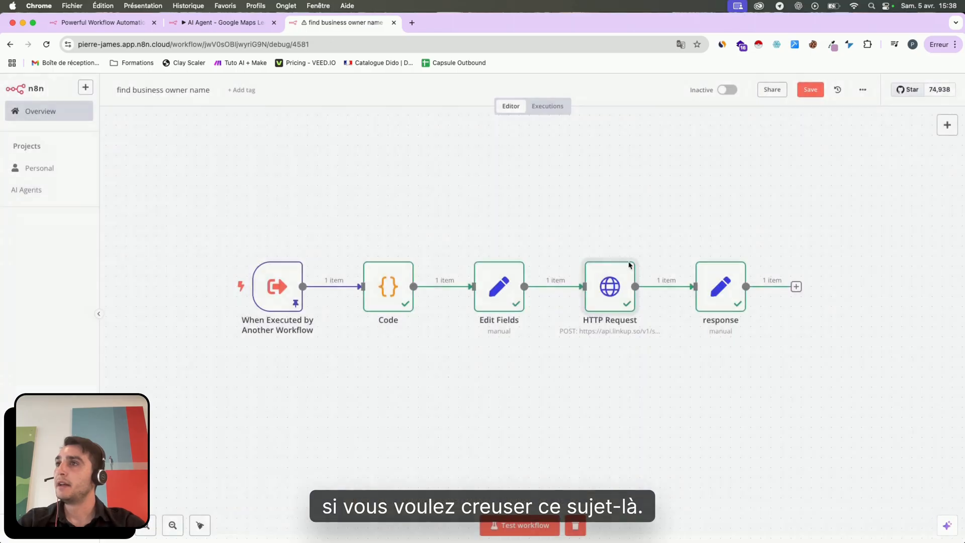
# - Open the response node, inspect its {{ $json.answer }} mapping, and highlight the owner's name in the output
pyautogui.hscroll(5, 621, 316)
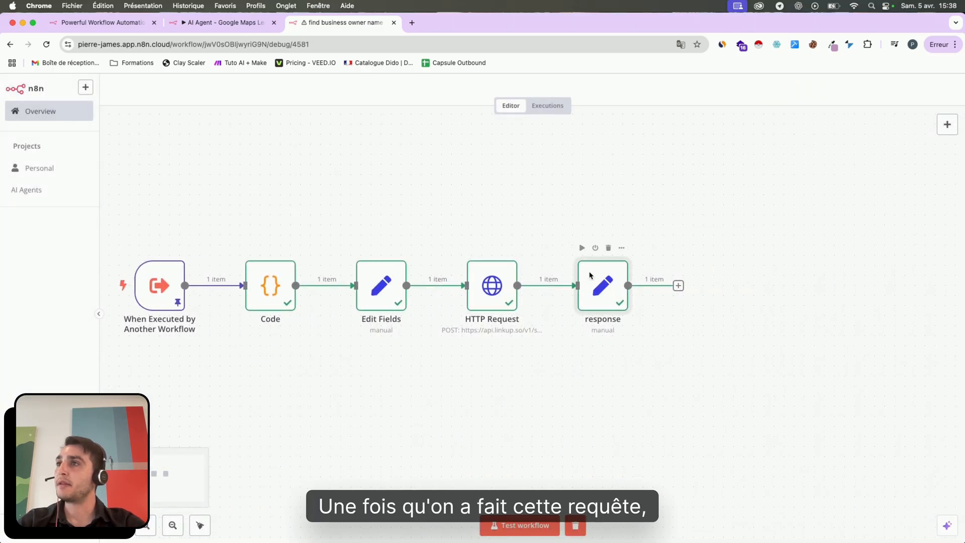
pyautogui.doubleClick(604, 284)
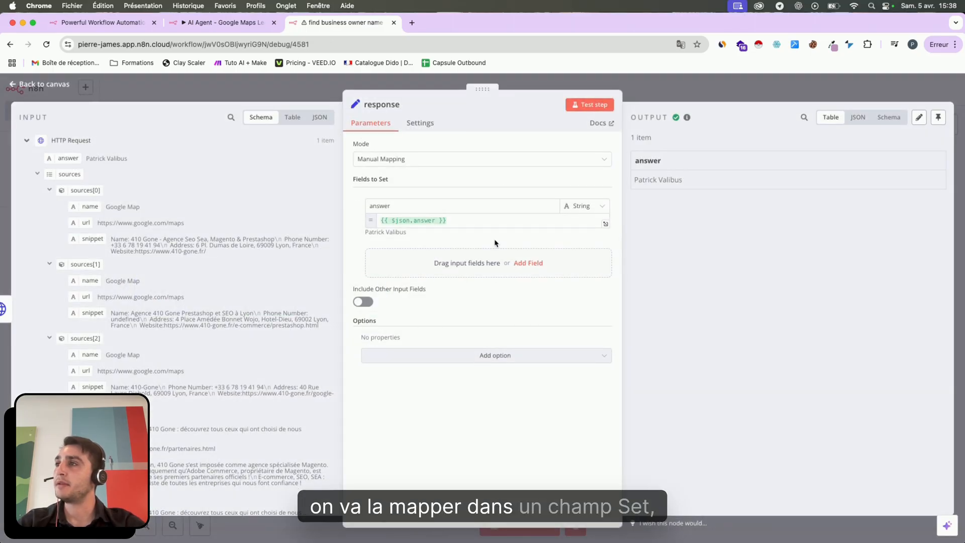
pyautogui.click(469, 220)
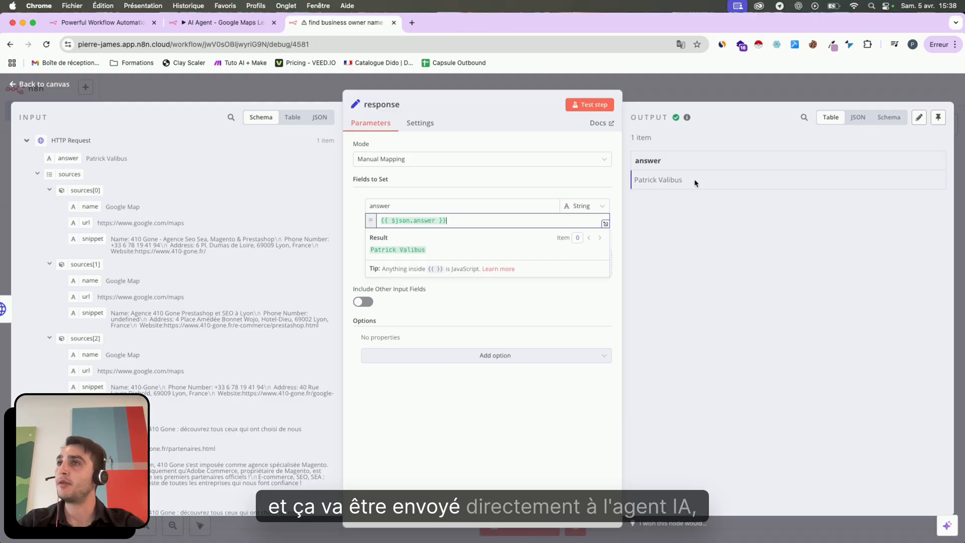
pyautogui.moveTo(693, 181); pyautogui.dragTo(639, 185)
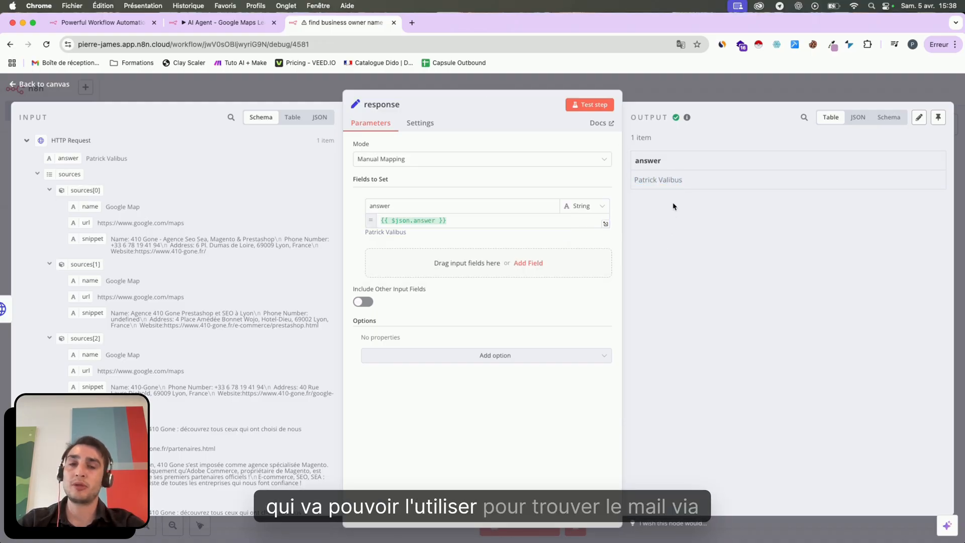
# - Close the response node, switch to the "find business owner email full enrich" workflow, and load its latest execution into the editor
pyautogui.click(659, 99)
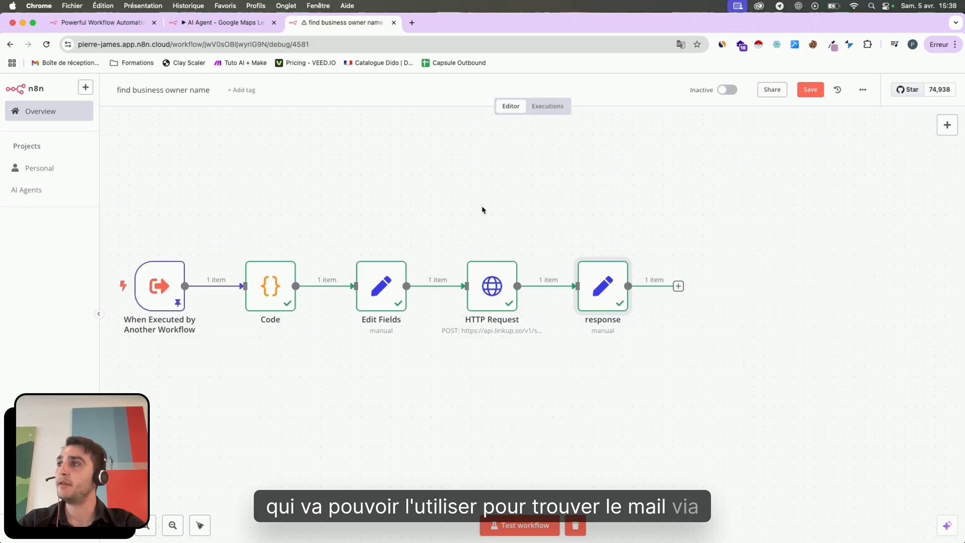
pyautogui.click(213, 23)
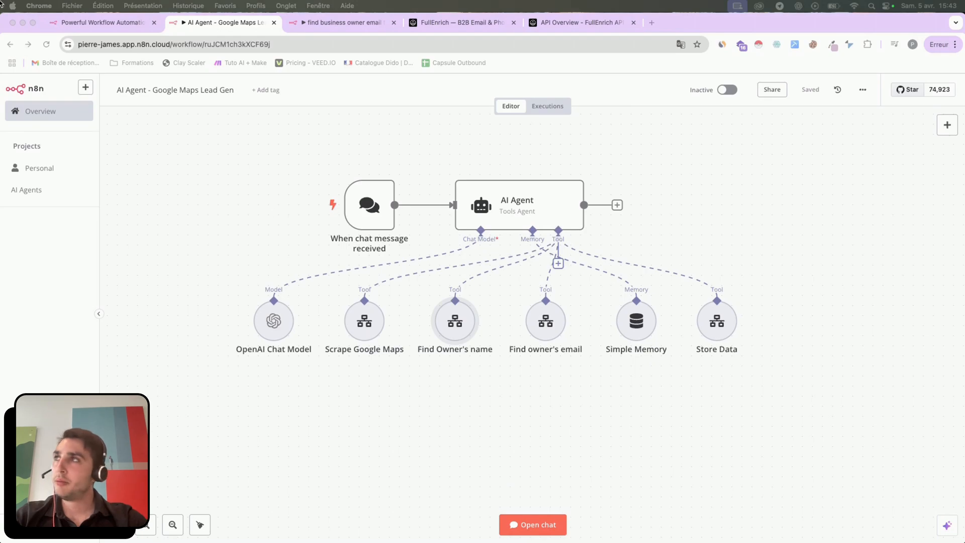
pyautogui.click(342, 23)
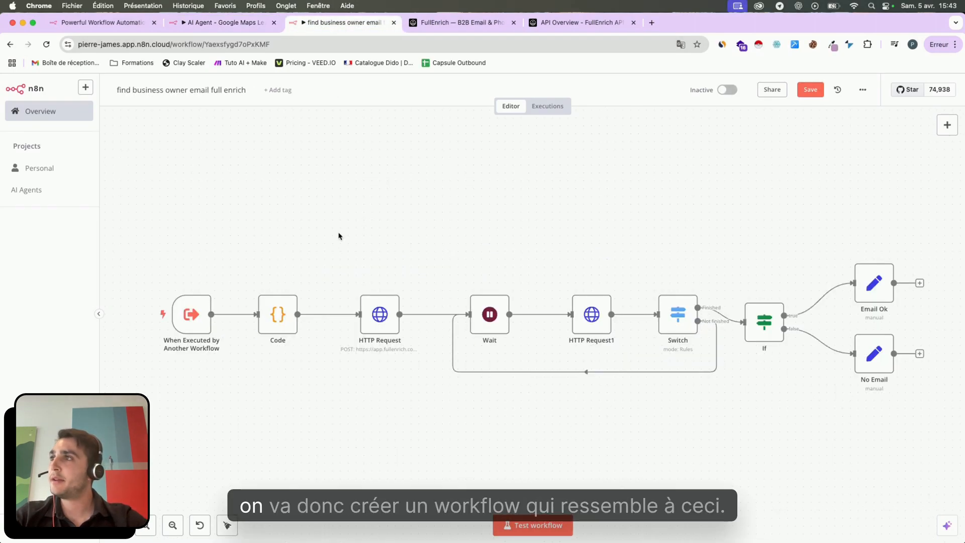
pyautogui.scroll(-2, 338, 235)
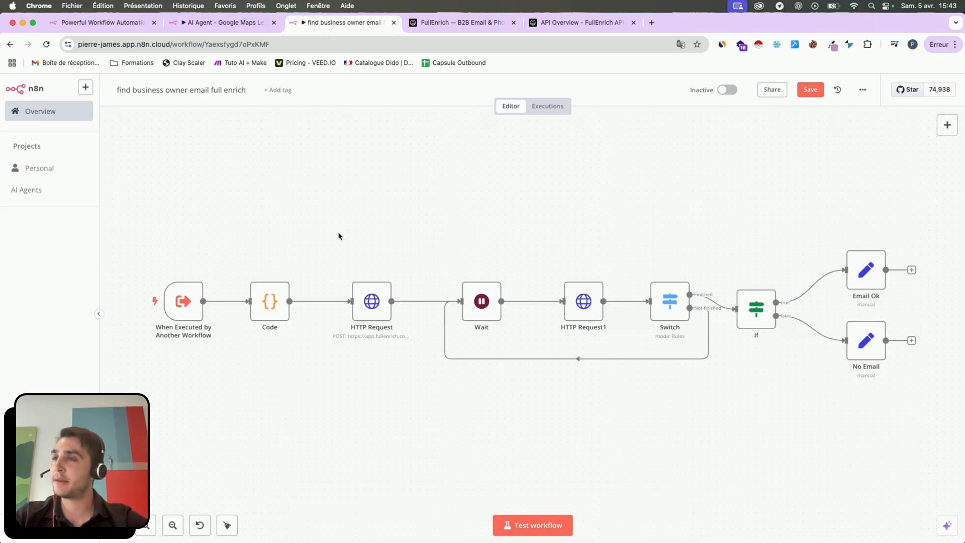
pyautogui.click(546, 115)
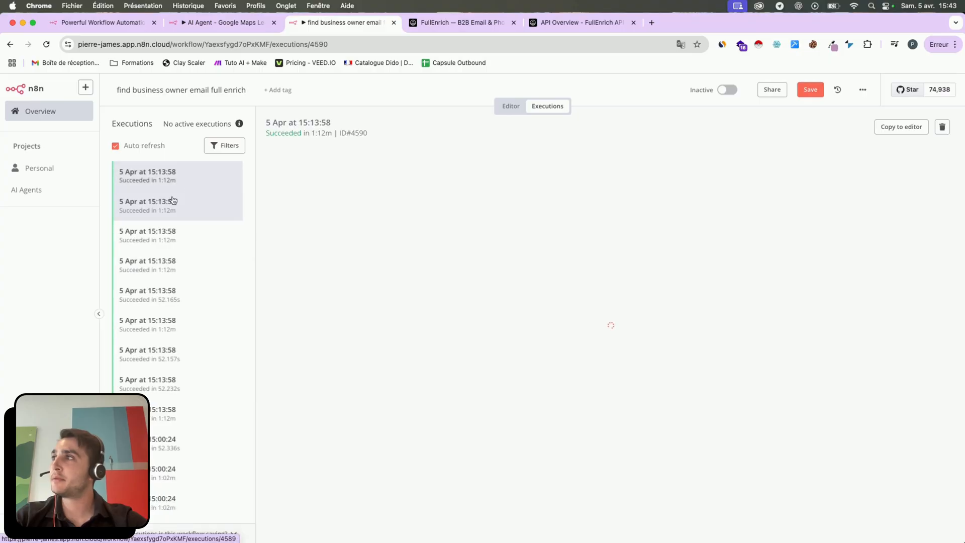
pyautogui.click(887, 128)
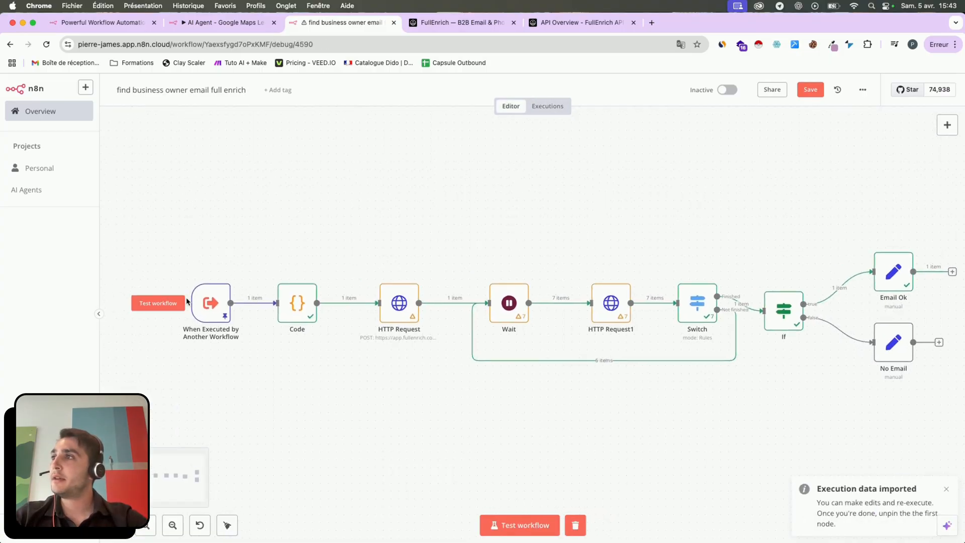
# - Open the When Executed by Another Workflow trigger, highlight the first name, last name and domain in its query output, and close it
pyautogui.doubleClick(215, 305)
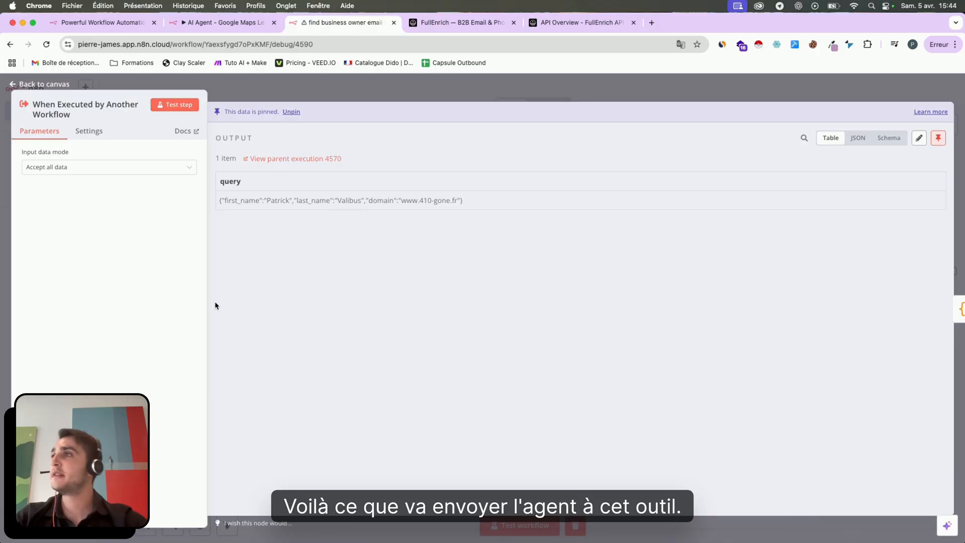
pyautogui.doubleClick(268, 201)
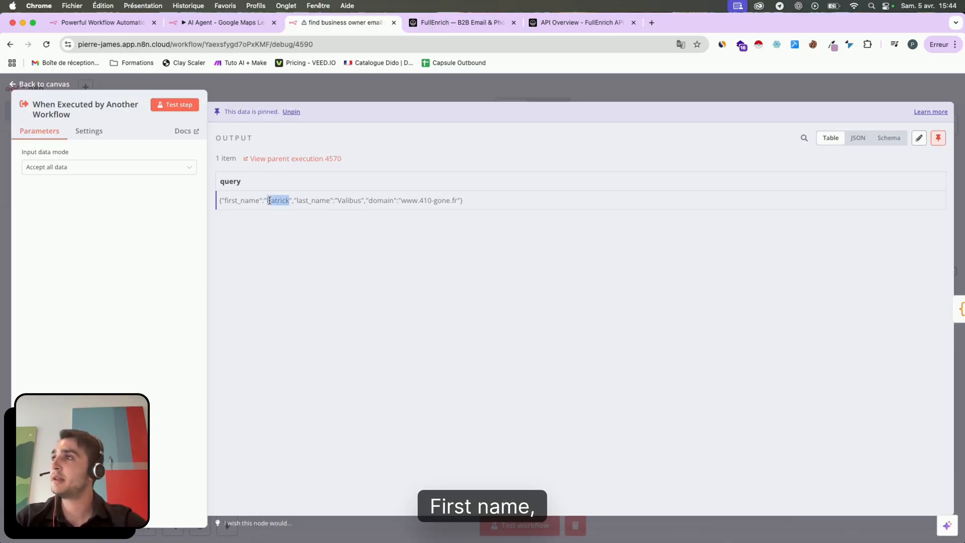
pyautogui.doubleClick(347, 201)
pyautogui.tripleClick(347, 200)
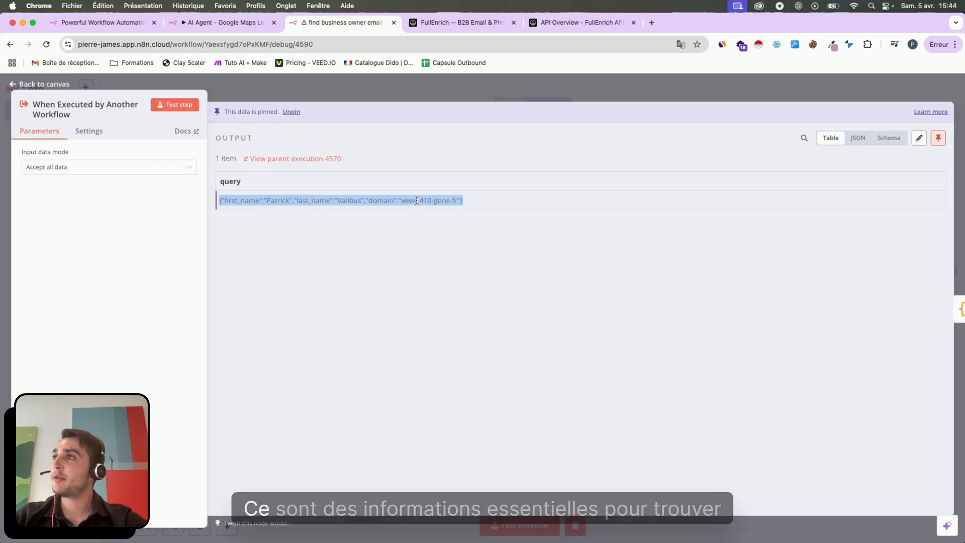
pyautogui.moveTo(467, 203); pyautogui.dragTo(224, 202)
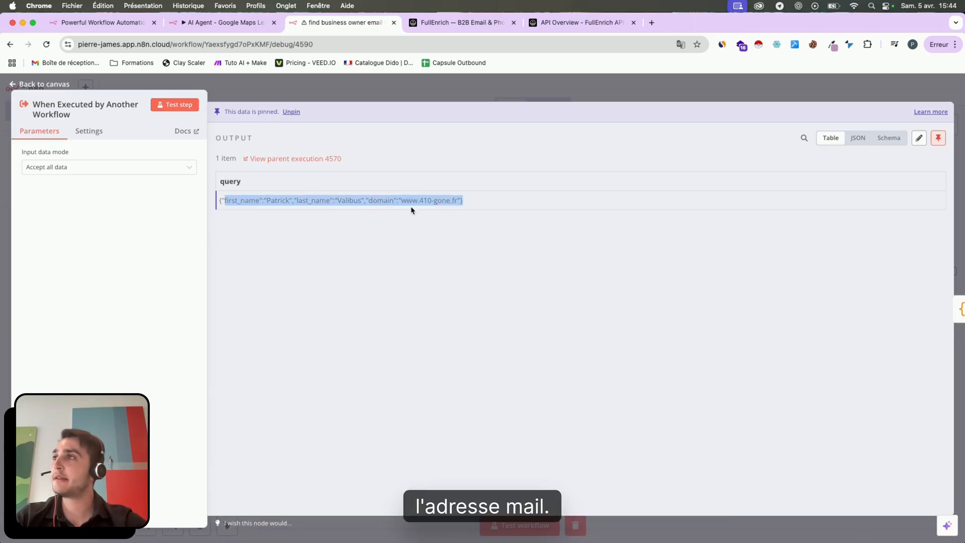
pyautogui.click(538, 194)
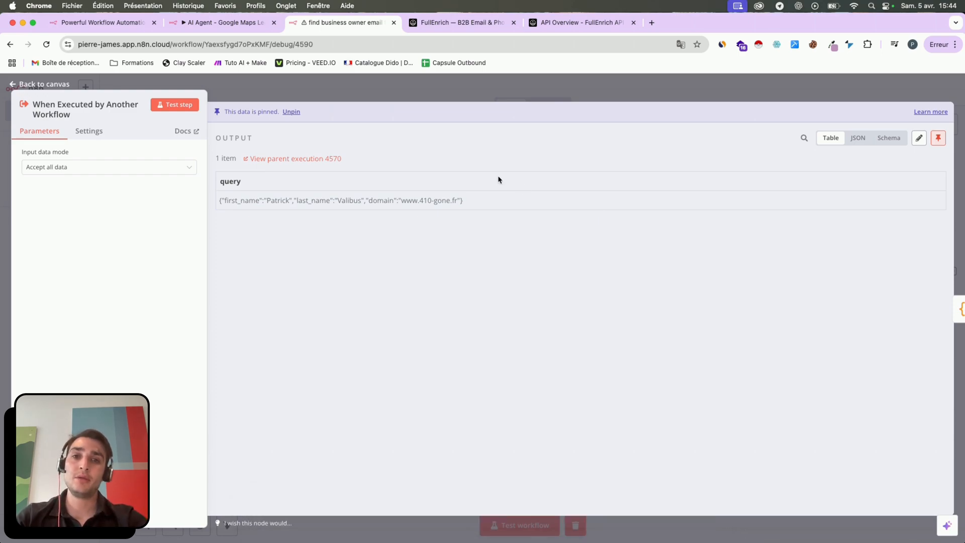
pyautogui.click(362, 91)
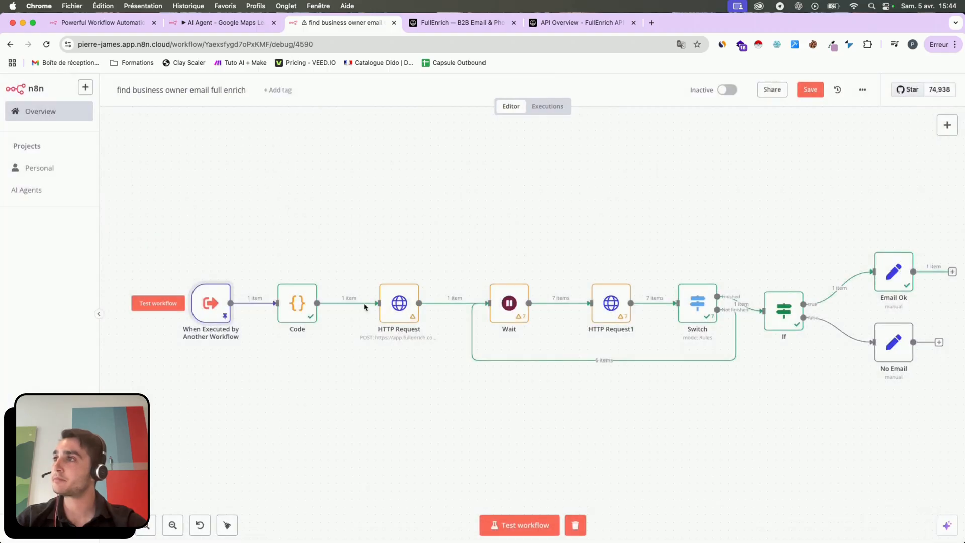
# - Review the Code node's JavaScript for parsing the query, look at its Ask AI code generator, and close the node
pyautogui.doubleClick(297, 302)
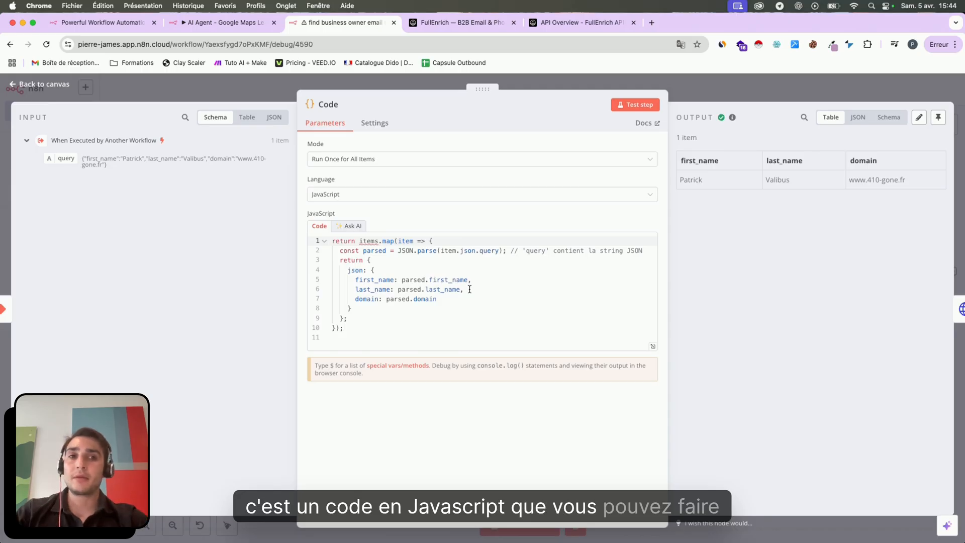
pyautogui.click(352, 229)
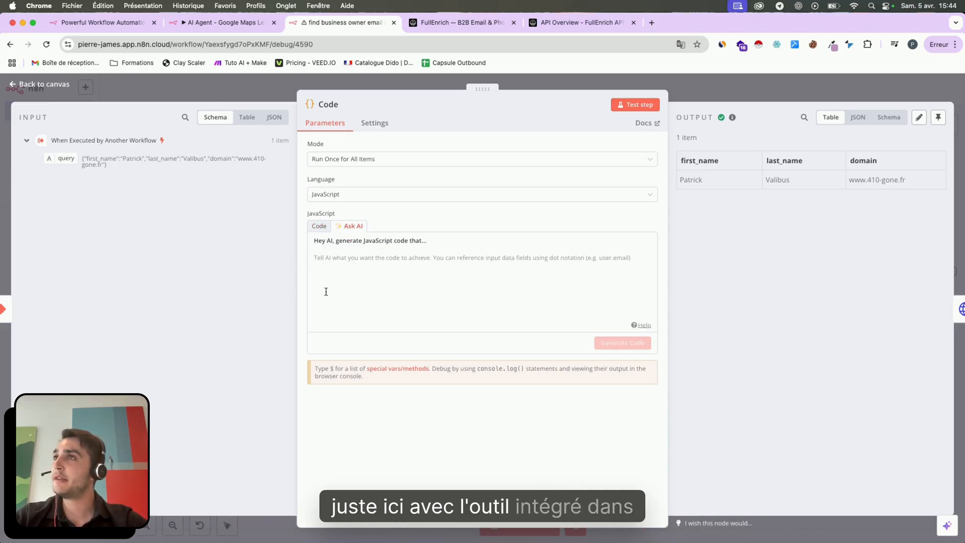
pyautogui.click(319, 228)
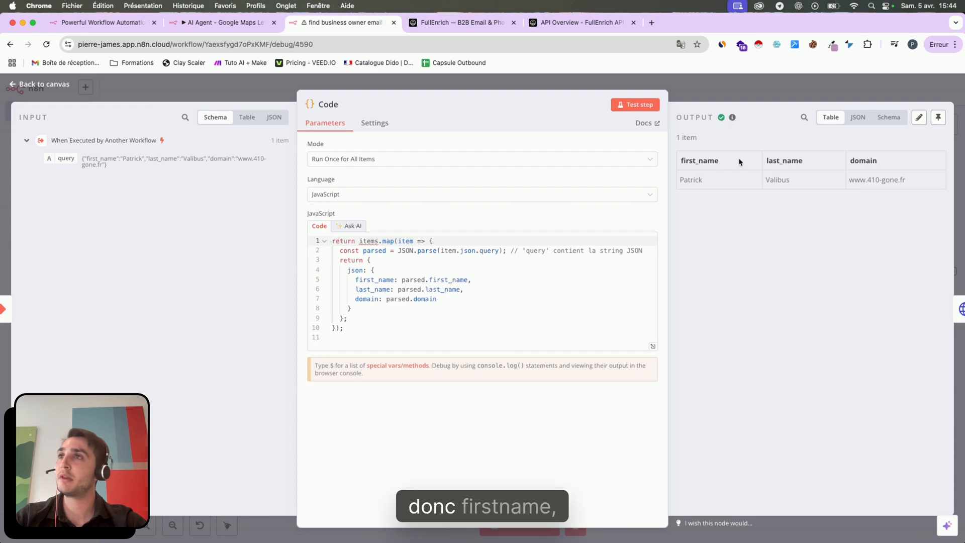
pyautogui.press('Escape')
# - Switch to the FullEnrich website and read its home page down to the Waterfall Enrichment section
pyautogui.scroll(-2, 436, 311)
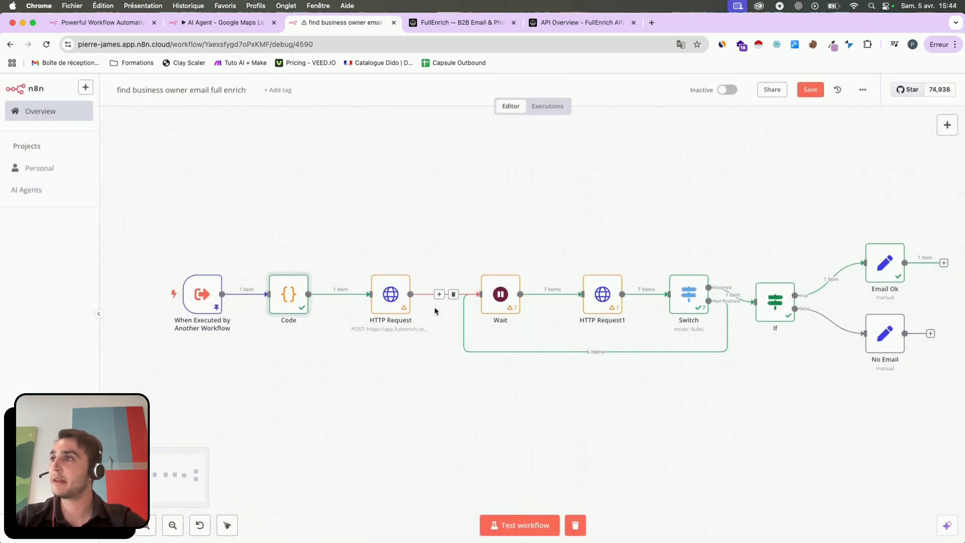
pyautogui.scroll(-3, 435, 311)
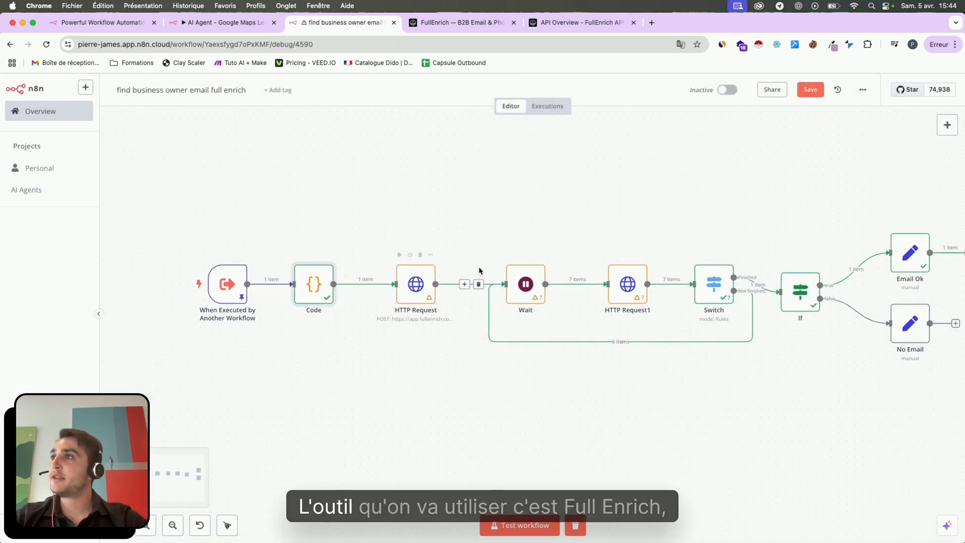
pyautogui.click(428, 24)
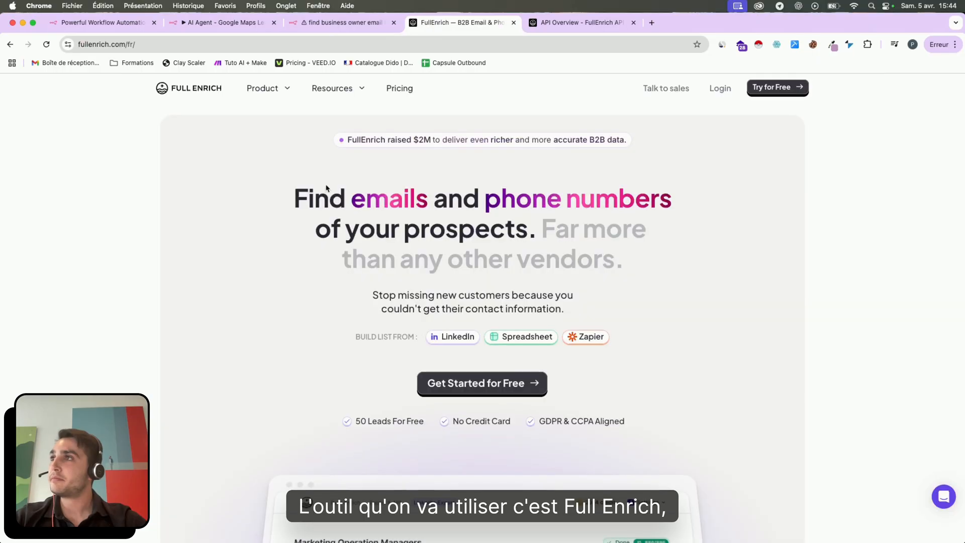
pyautogui.scroll(-2, 253, 248)
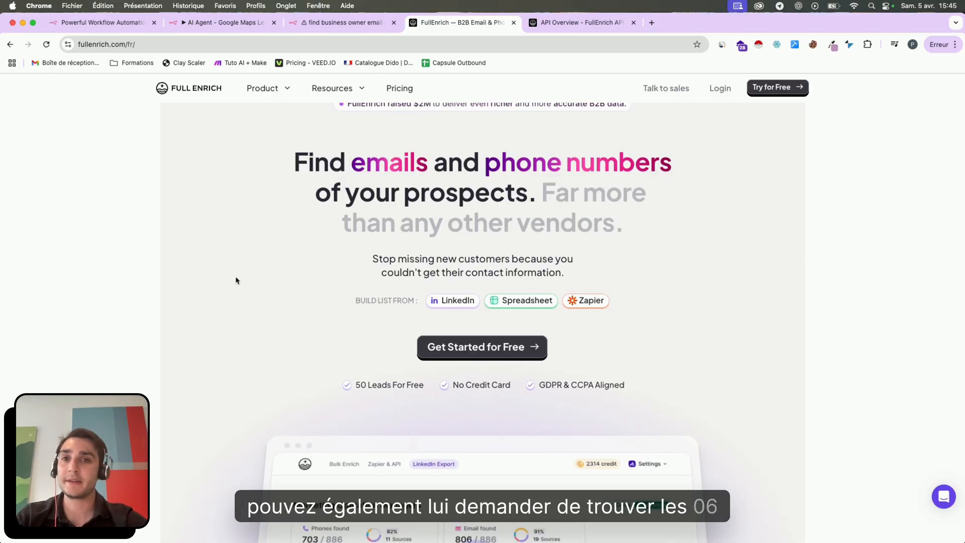
pyautogui.scroll(-5, 235, 280)
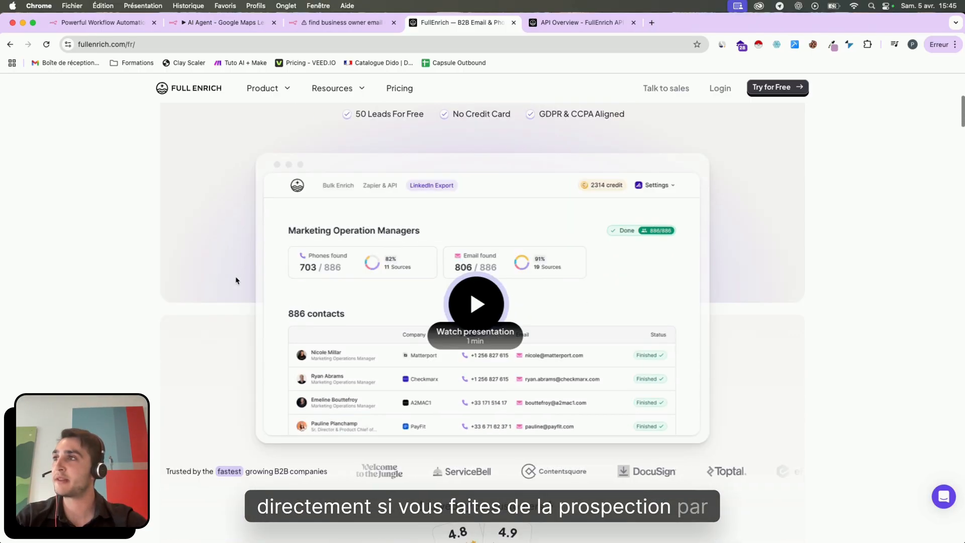
pyautogui.scroll(-9, 236, 280)
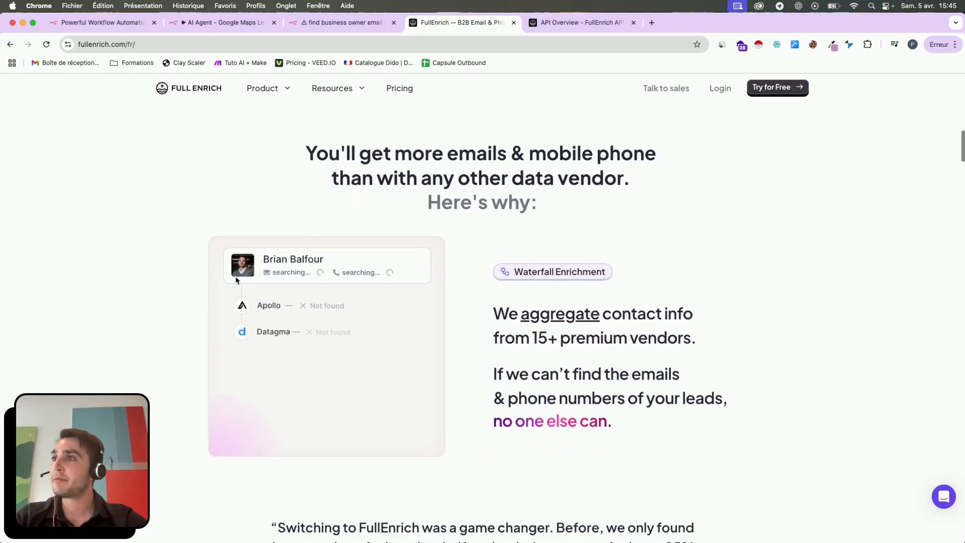
pyautogui.scroll(-1, 447, 312)
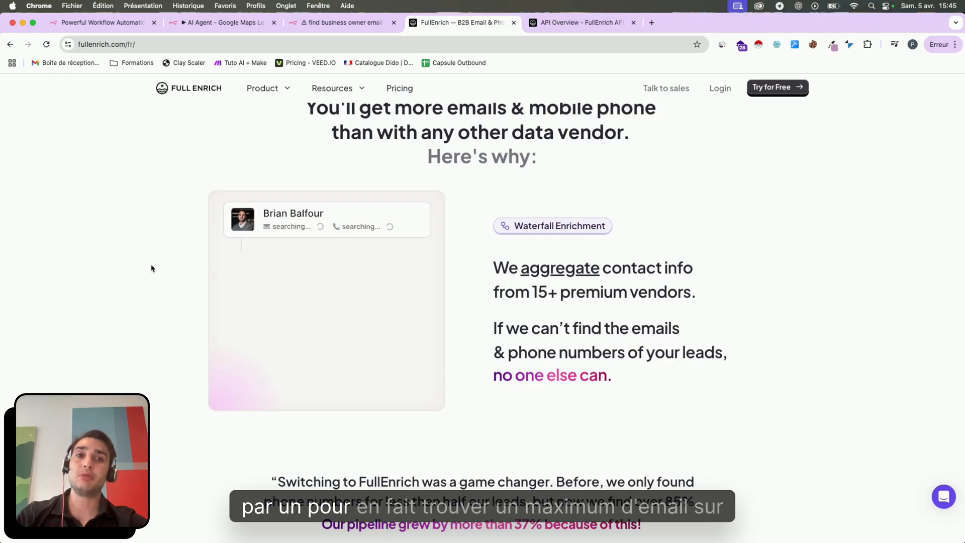
pyautogui.scroll(-2, 146, 258)
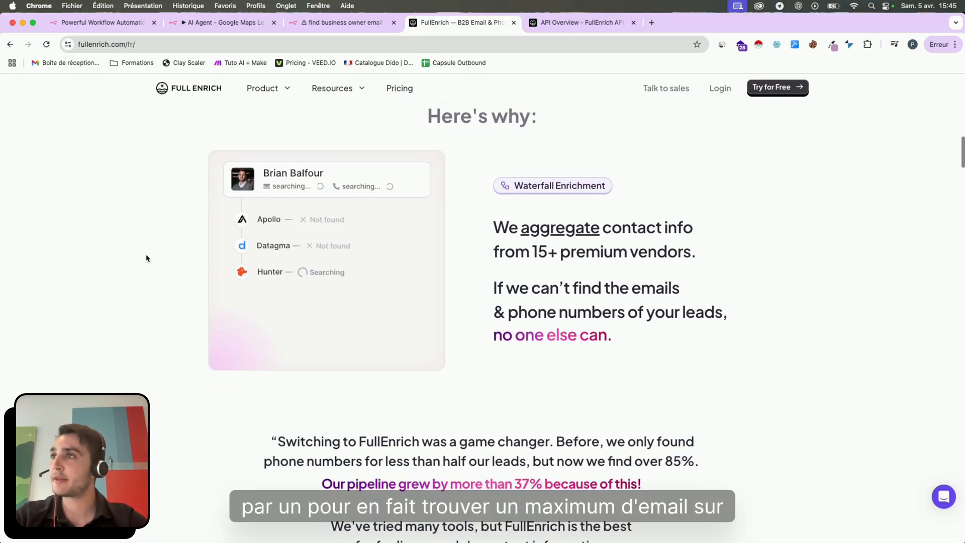
# - Examine the statement about aggregating contact info from 15+ premium vendors, skim the LinkedIn enrichment section, and return to the page's beginning
pyautogui.moveTo(561, 237); pyautogui.dragTo(513, 238)
pyautogui.click(483, 333)
pyautogui.scroll(-2, 486, 332)
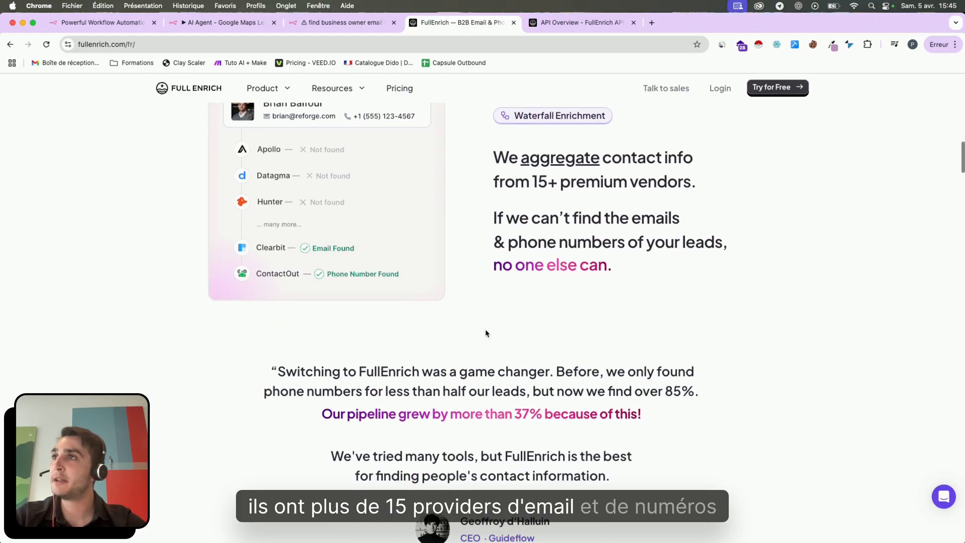
pyautogui.scroll(-2, 485, 330)
pyautogui.scroll(-7, 486, 331)
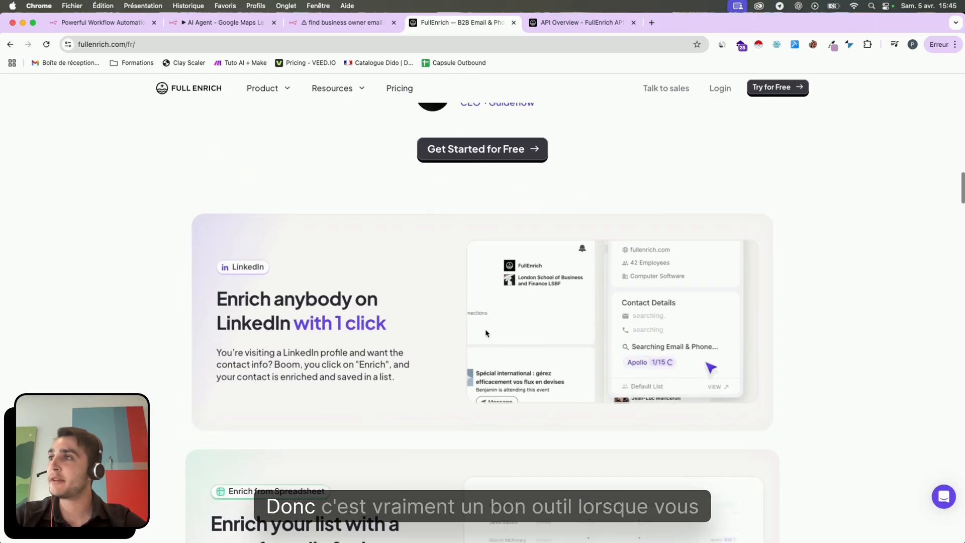
pyautogui.scroll(15, 485, 330)
pyautogui.scroll(8, 486, 330)
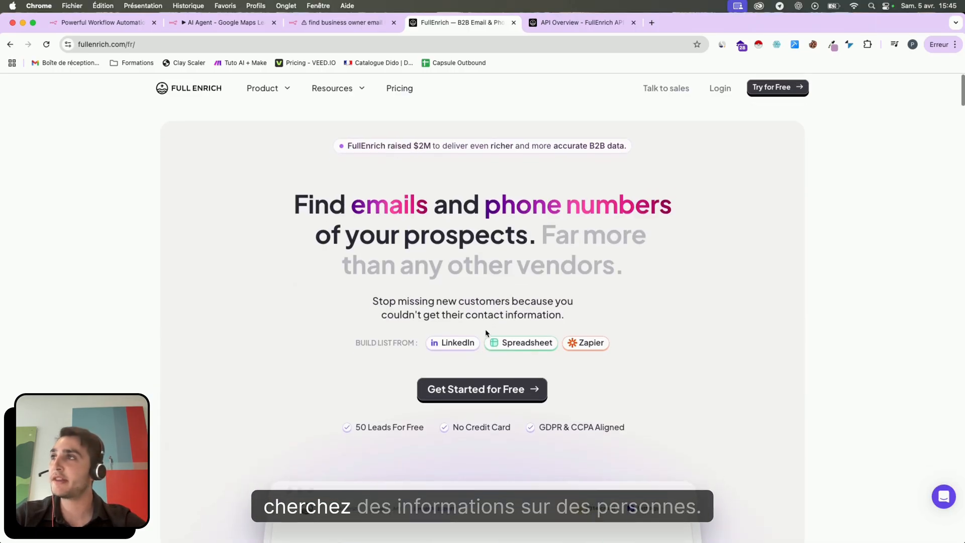
pyautogui.scroll(-6, 72, 246)
pyautogui.scroll(7, 71, 245)
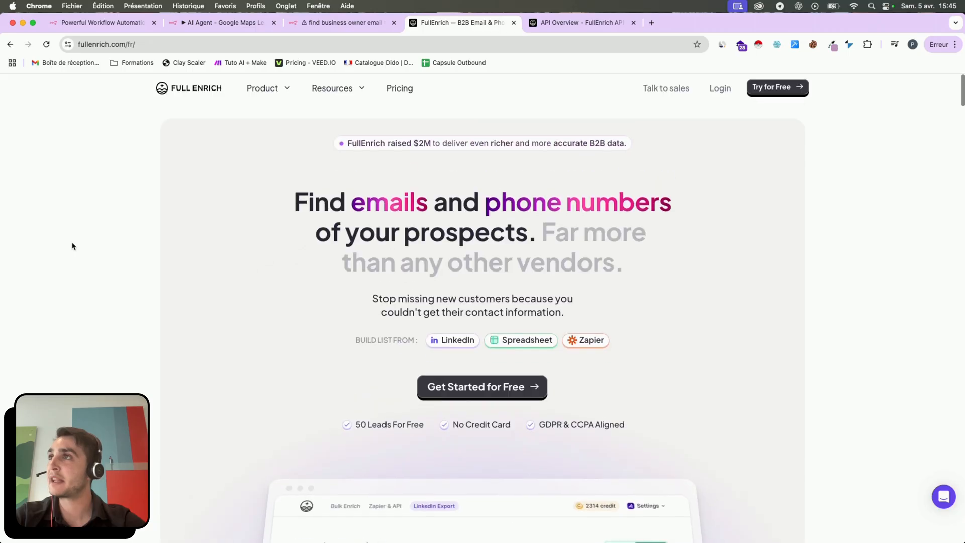
# - Move the FullEnrich API documentation tab beside the workflow's tab and open the Start Bulk Enrichment endpoint page
pyautogui.click(346, 20)
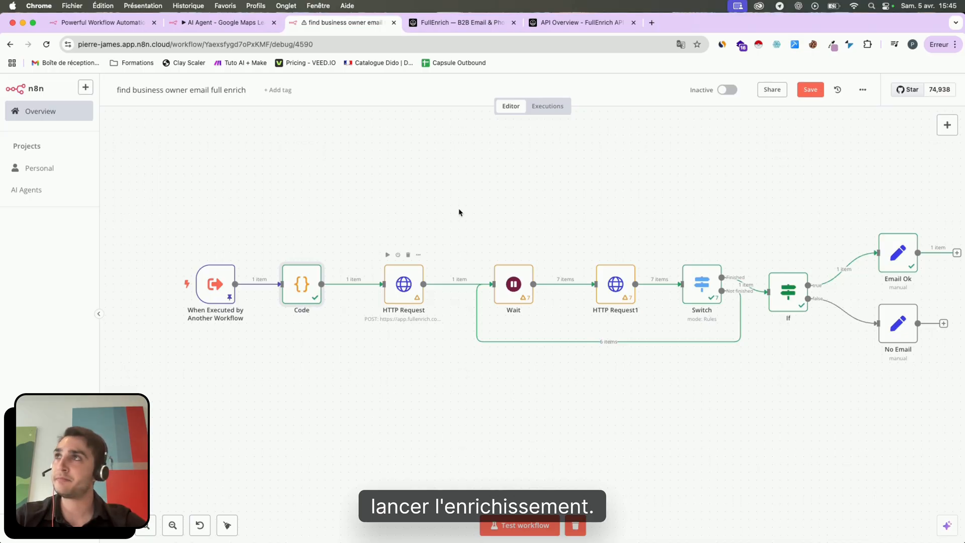
pyautogui.moveTo(568, 22); pyautogui.dragTo(449, 23)
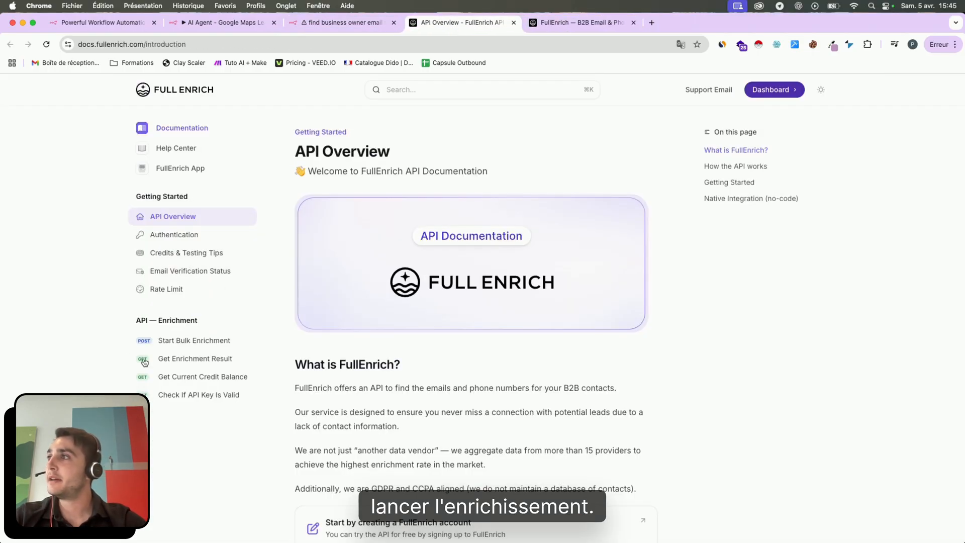
pyautogui.click(200, 341)
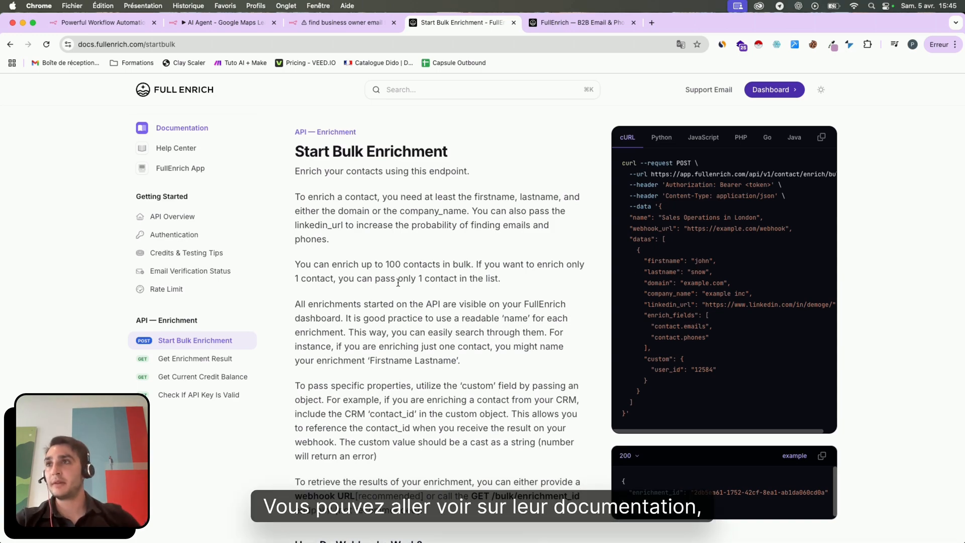
# - Return to the workflow, review the first HTTP Request node's settings, and expand its JSON body to inspect the firstname, lastname and domain mappings
pyautogui.click(354, 27)
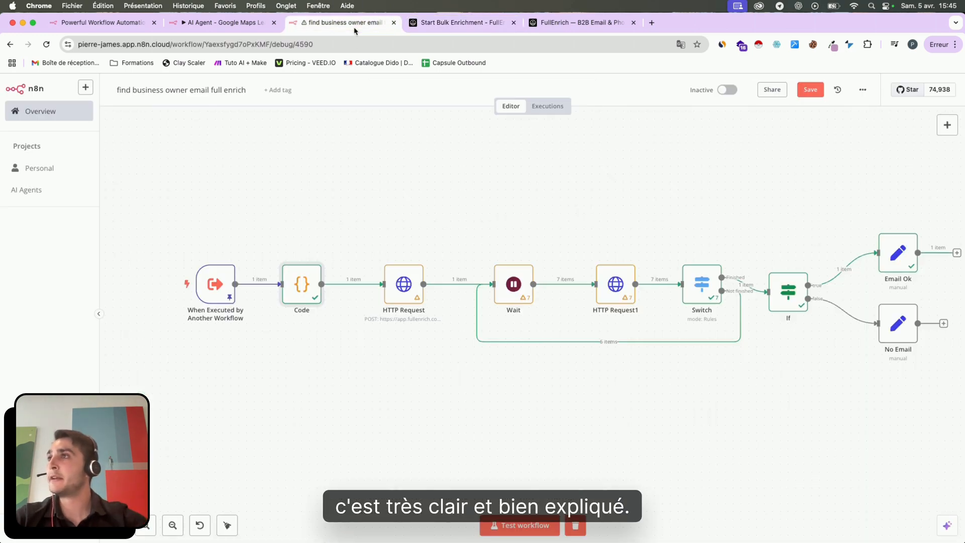
pyautogui.doubleClick(396, 284)
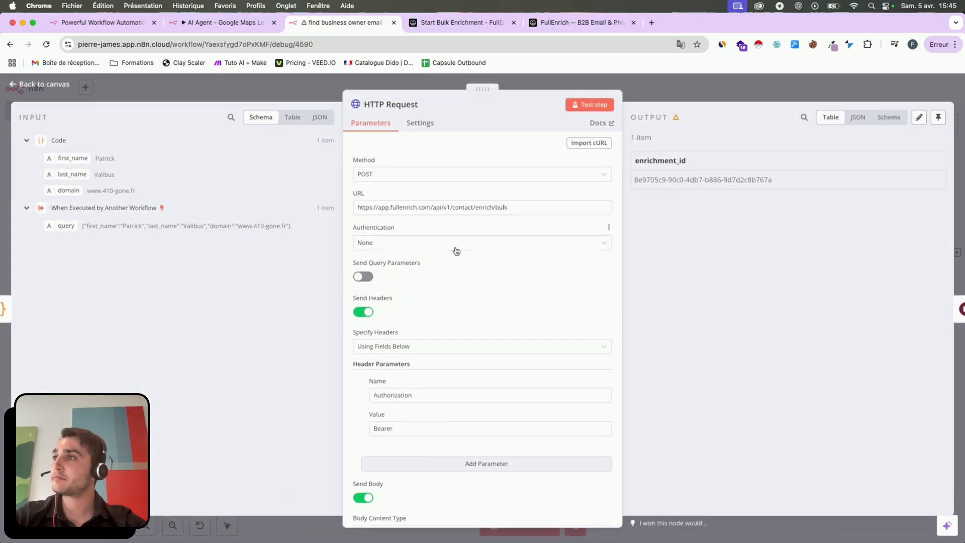
pyautogui.scroll(-5, 456, 251)
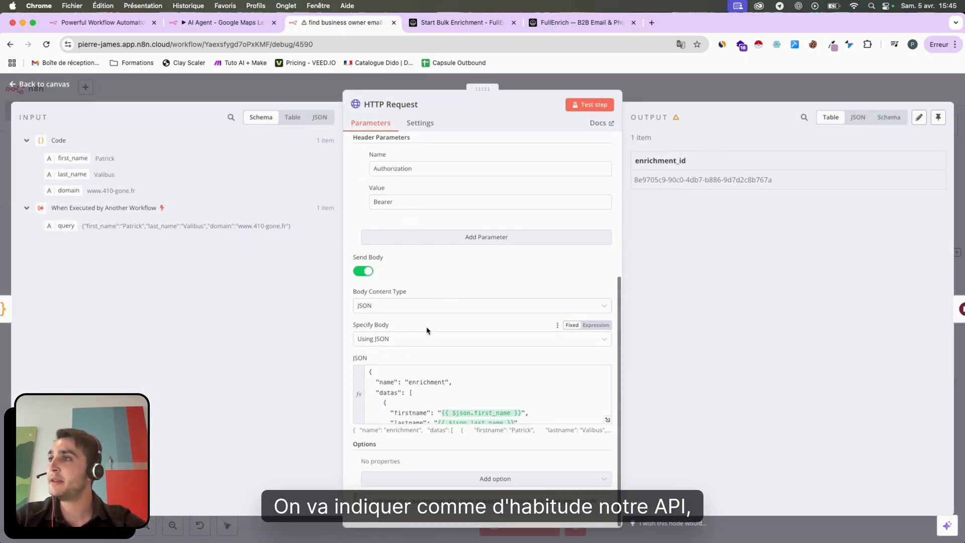
pyautogui.click(607, 420)
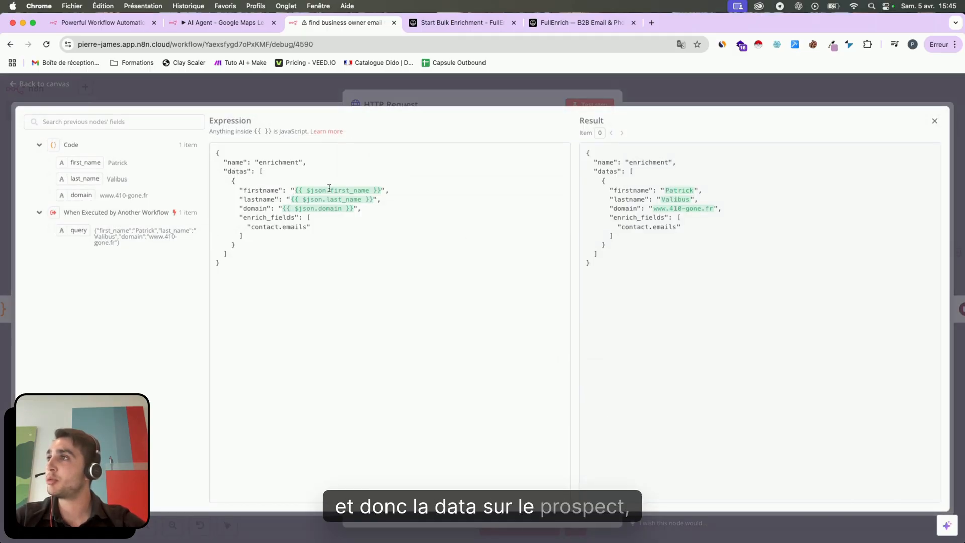
pyautogui.click(321, 209)
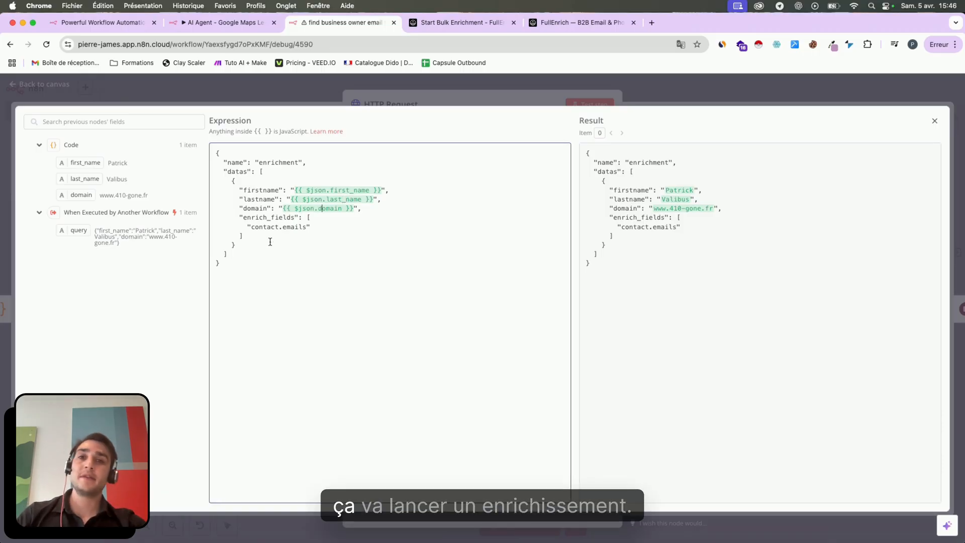
# - Leave the first HTTP Request node's JSON body and review the Wait node's resume mode, wait amount and unit
pyautogui.click(645, 96)
pyautogui.click(656, 93)
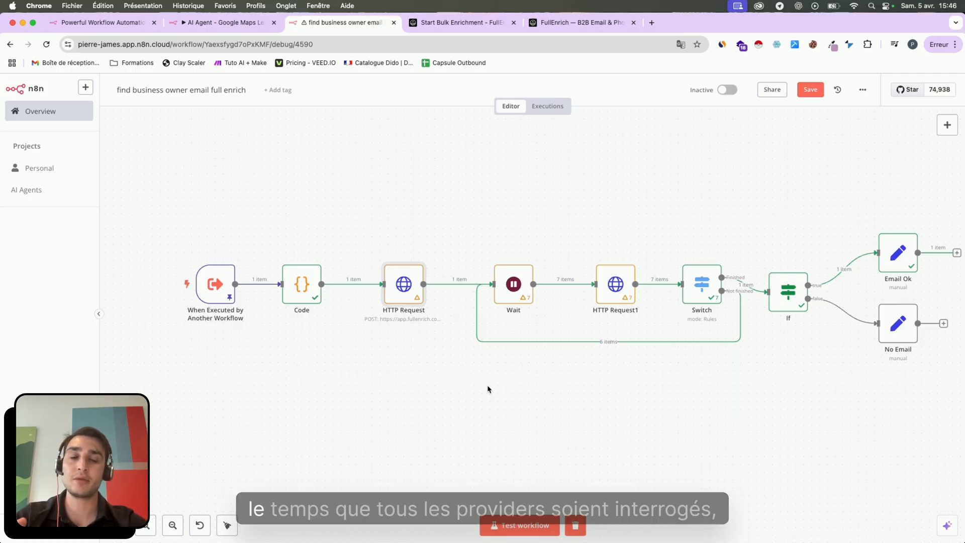
pyautogui.hscroll(3, 420, 380)
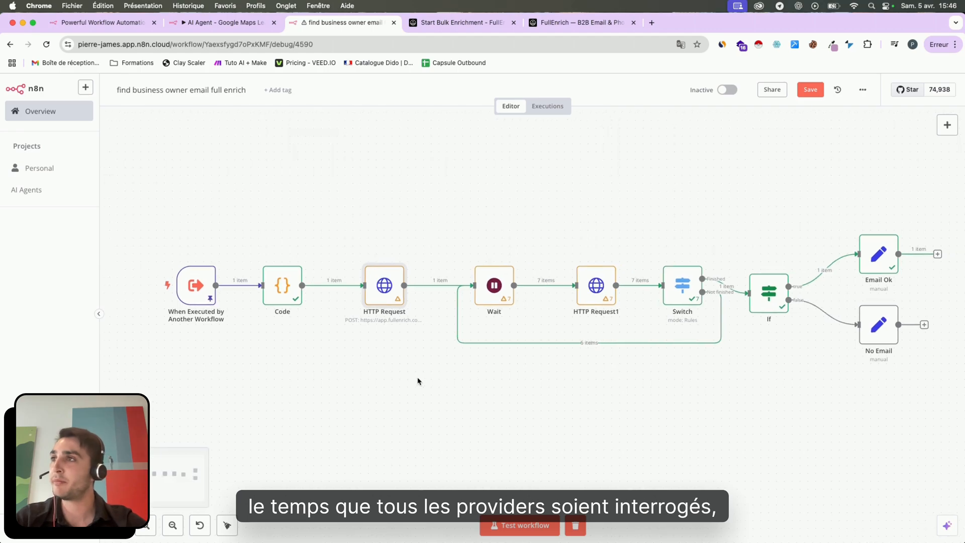
pyautogui.doubleClick(489, 292)
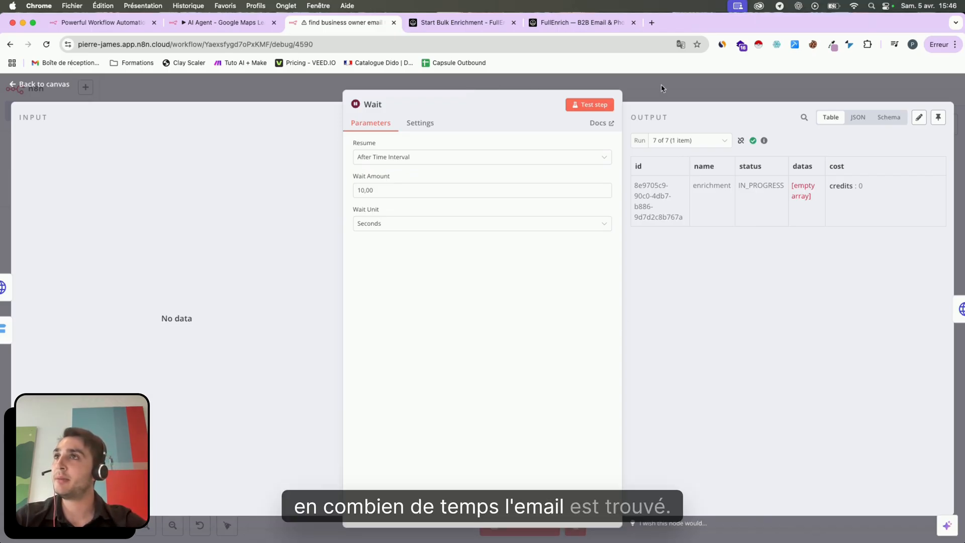
pyautogui.press('Escape')
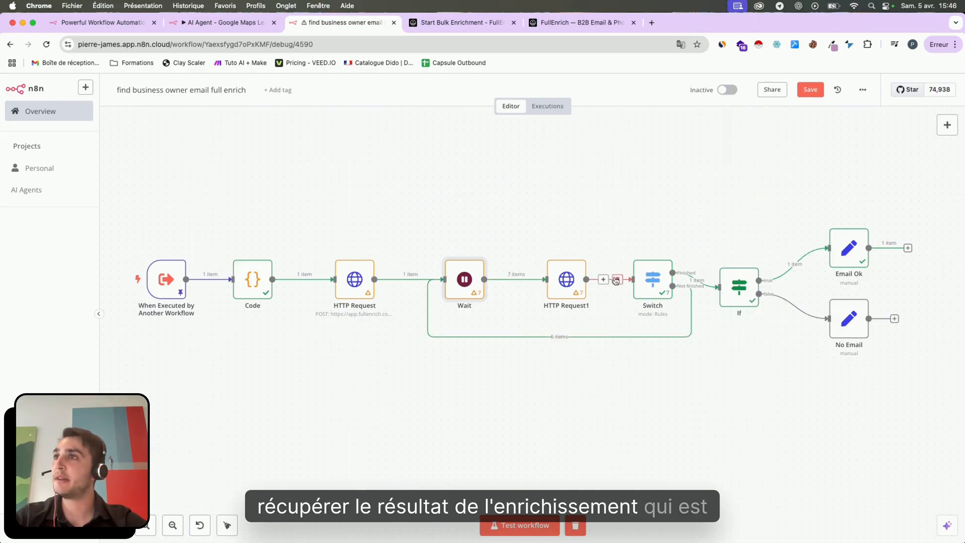
# - Review the HTTP Request1 node's GET settings and authorization header, and highlight the id expression ending its URL
pyautogui.doubleClick(557, 285)
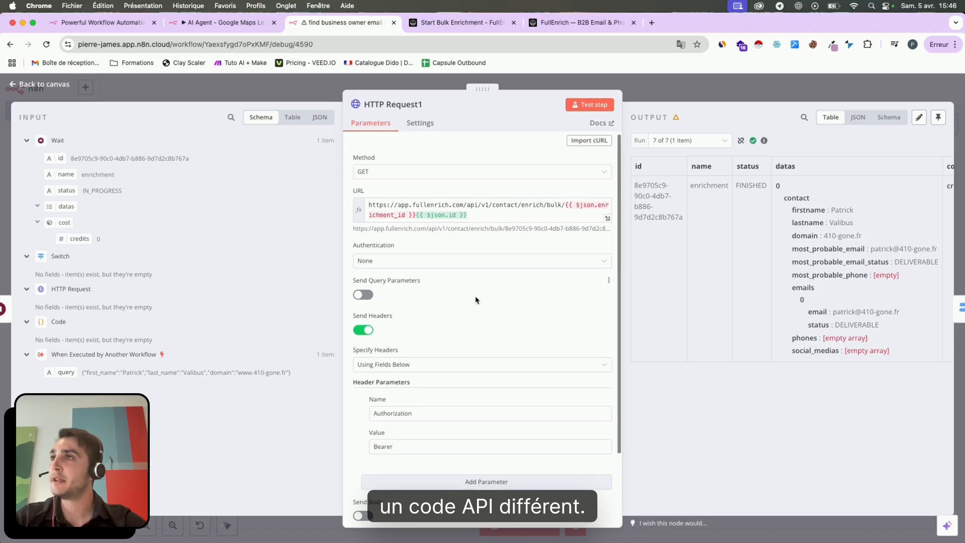
pyautogui.scroll(-3, 495, 226)
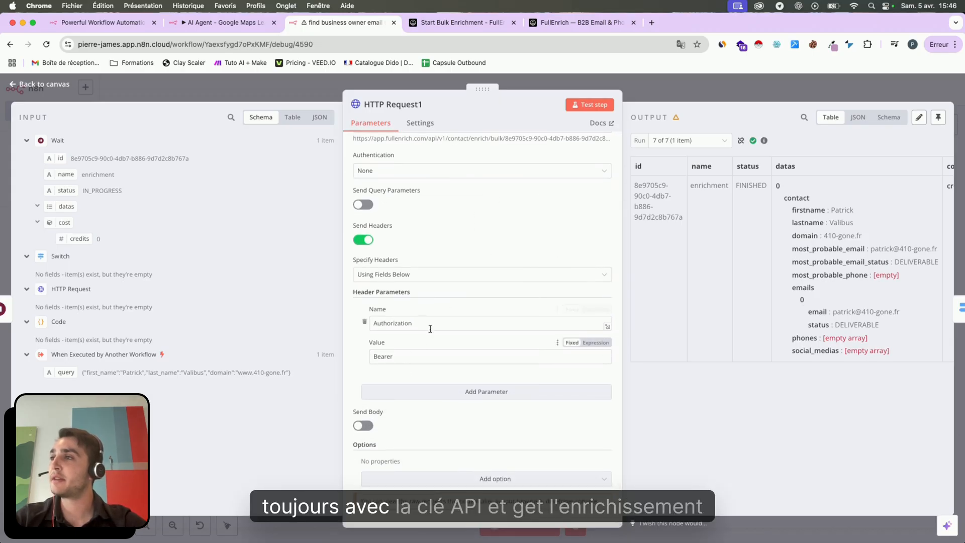
pyautogui.scroll(4, 425, 317)
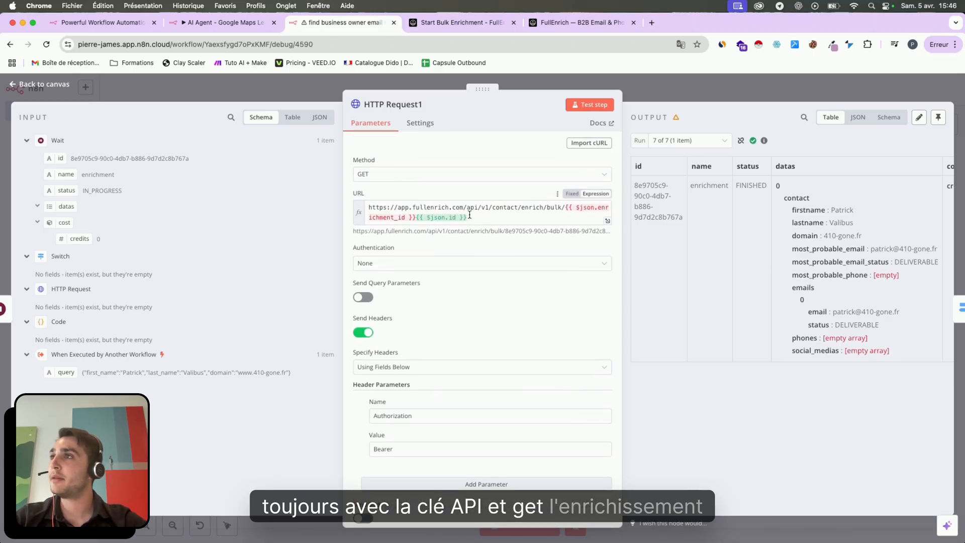
pyautogui.click(479, 218)
pyautogui.moveTo(480, 219); pyautogui.dragTo(421, 217)
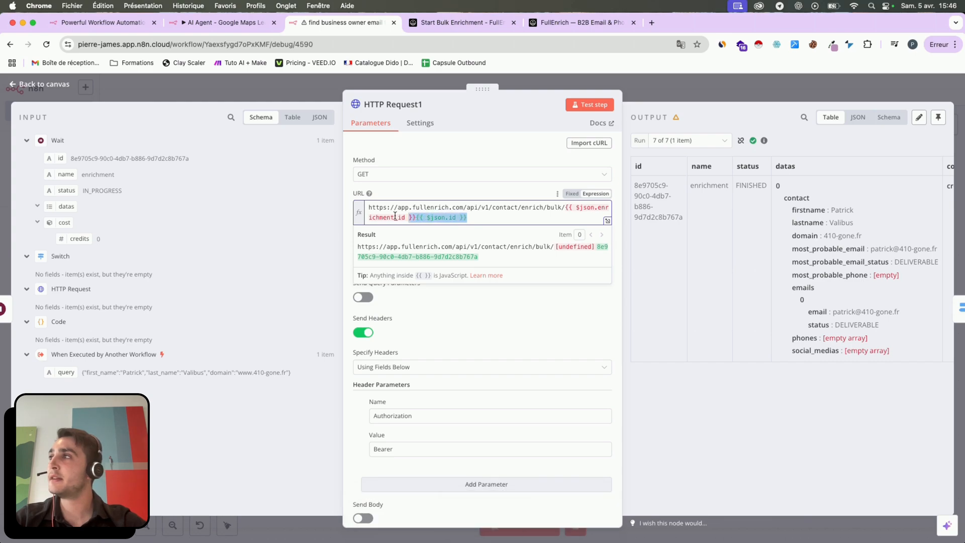
pyautogui.click(181, 95)
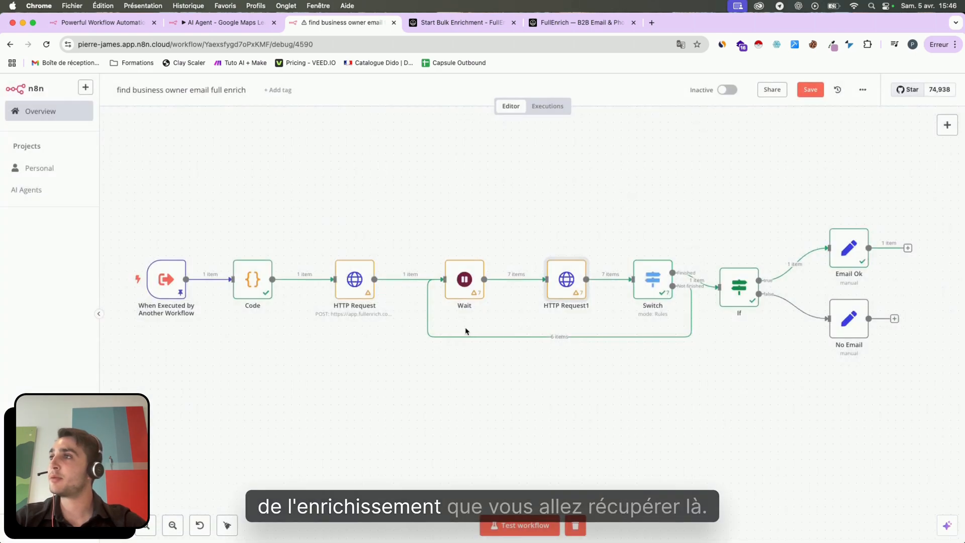
# - Inspect the enrichment_id output of the first HTTP Request node and compare it with the mapping in HTTP Request1's URL
pyautogui.doubleClick(351, 281)
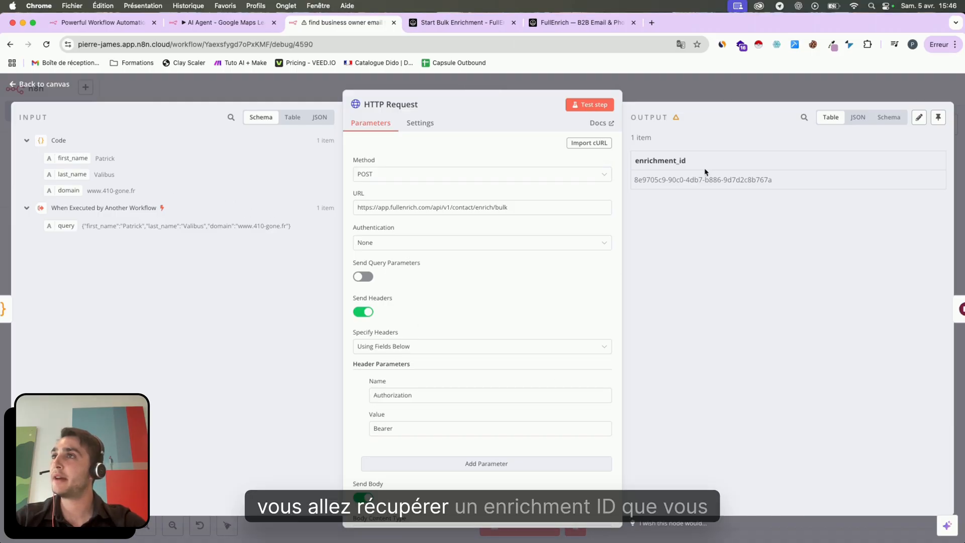
pyautogui.click(675, 93)
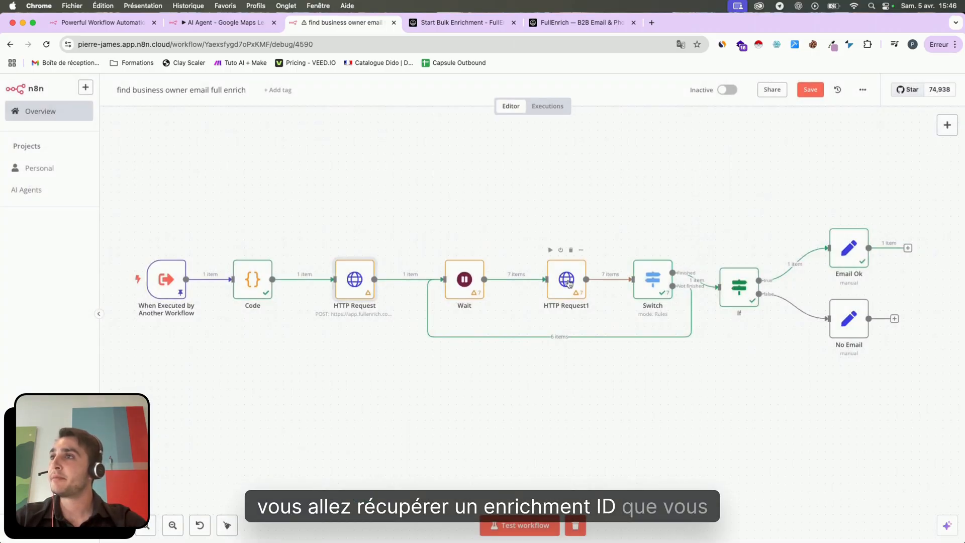
pyautogui.doubleClick(569, 284)
pyautogui.click(482, 219)
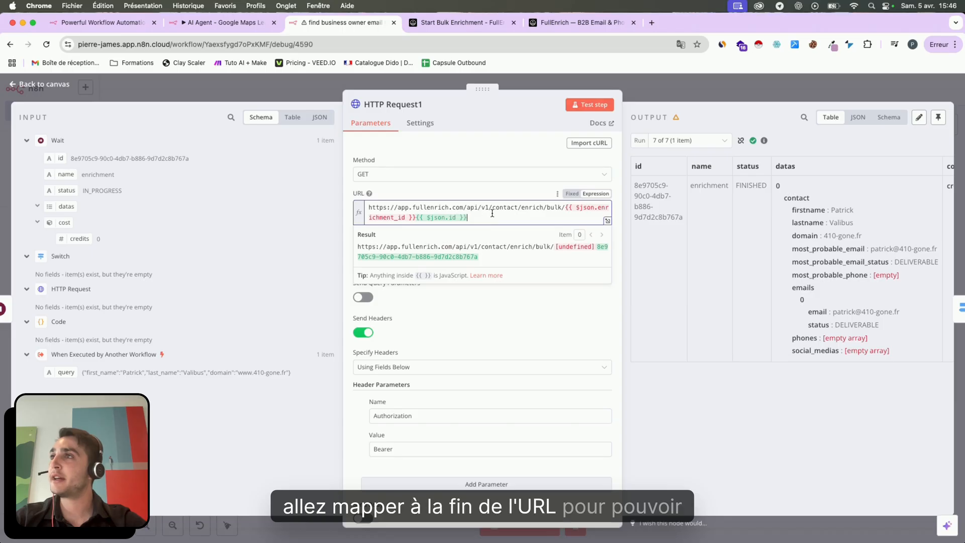
# - Examine HTTP Request1's output, highlighting the most probable email and its deliverability status, and return to the canvas
pyautogui.hscroll(3, 734, 269)
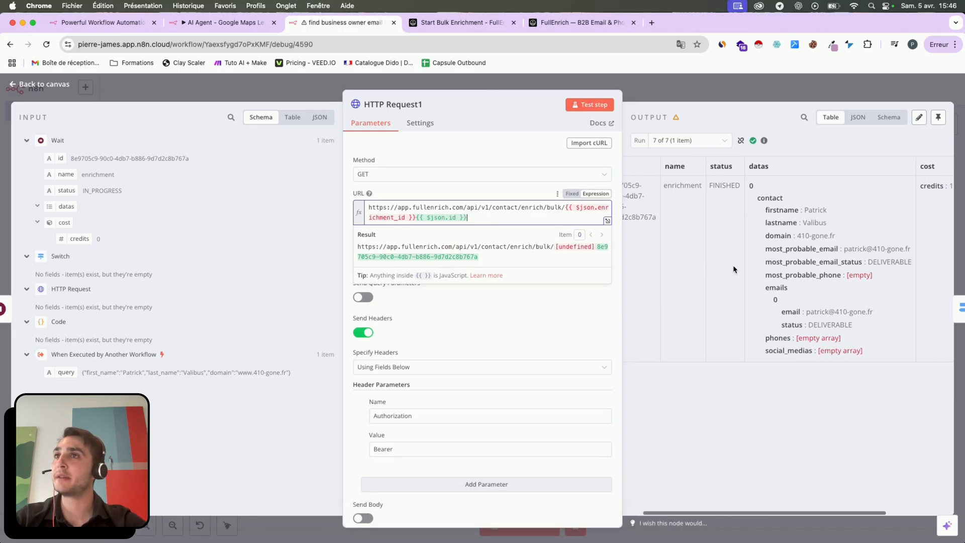
pyautogui.hscroll(1, 734, 269)
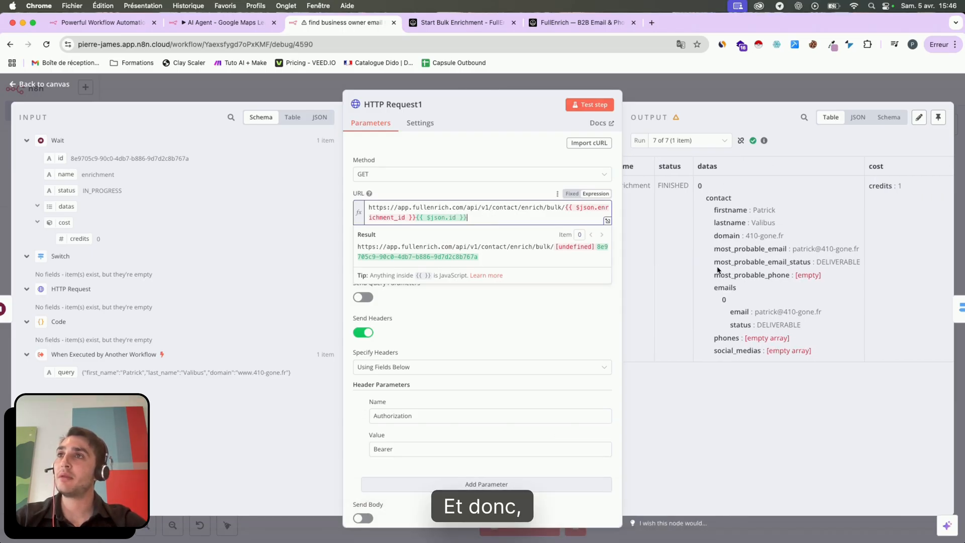
pyautogui.moveTo(710, 248); pyautogui.dragTo(828, 249)
pyautogui.click(831, 248)
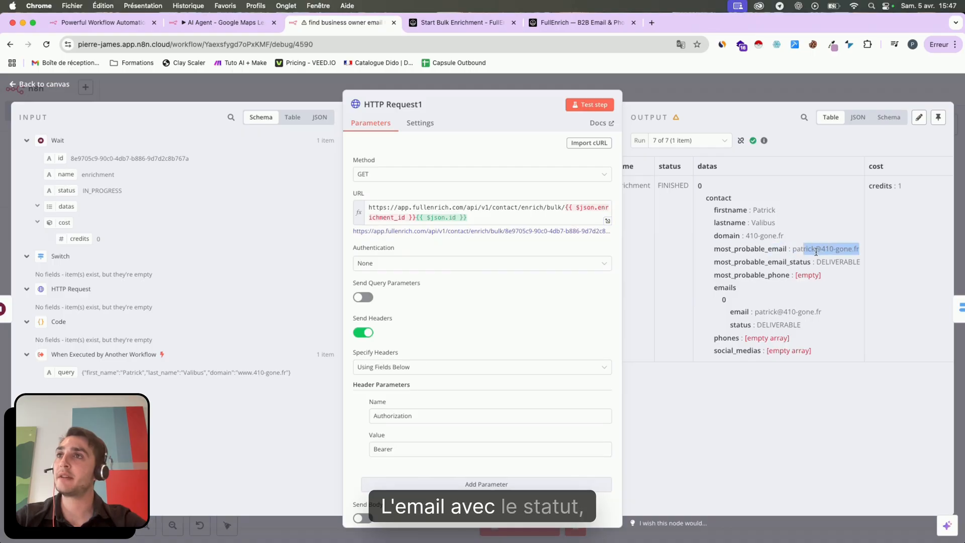
pyautogui.doubleClick(838, 261)
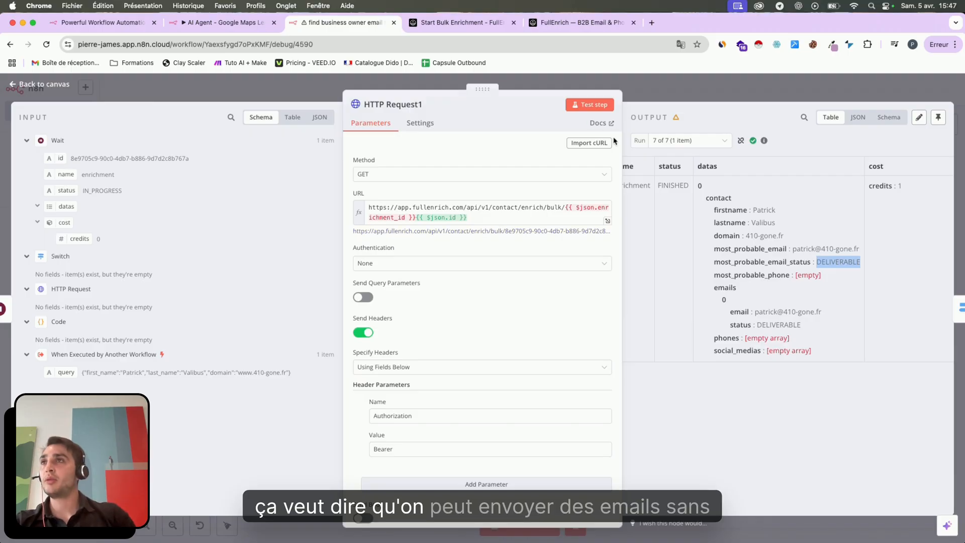
pyautogui.press('Escape')
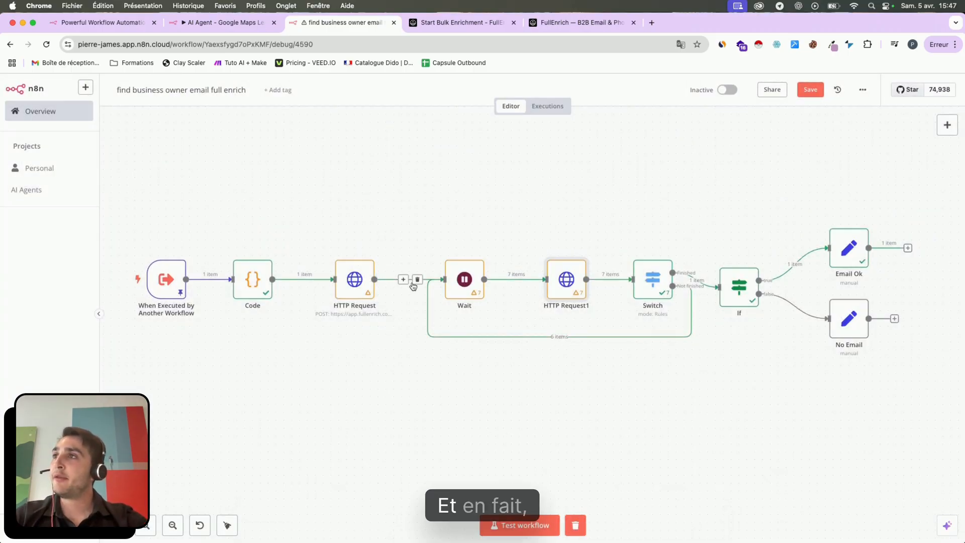
# - Reopen HTTP Request1 to point out the status field in its output, and return to the Switch part of the canvas
pyautogui.doubleClick(559, 277)
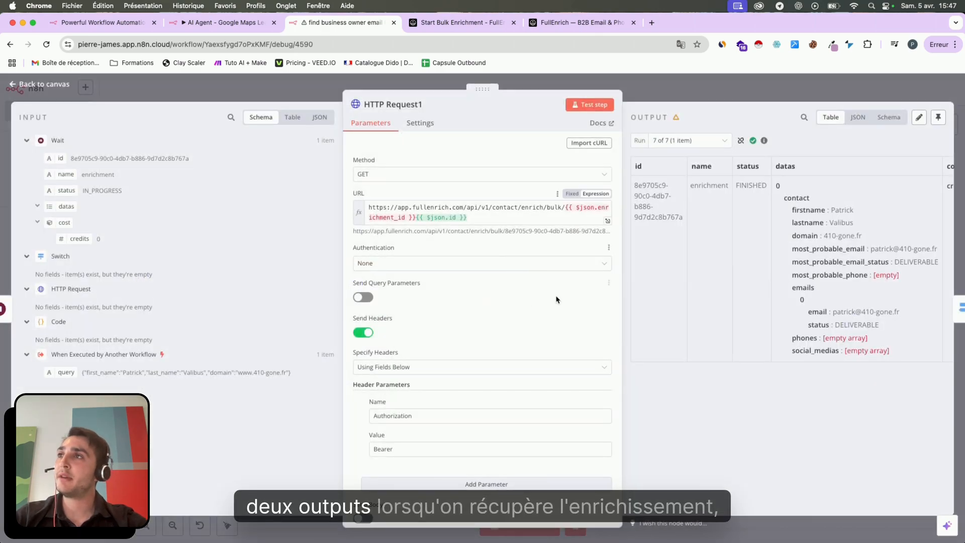
pyautogui.scroll(-3, 553, 312)
pyautogui.scroll(3, 550, 410)
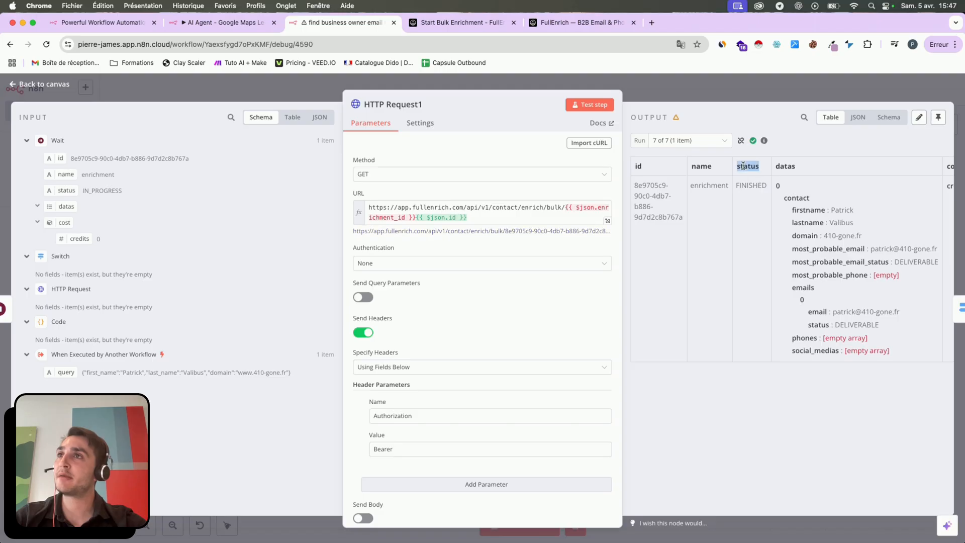
pyautogui.click(713, 83)
pyautogui.hscroll(5, 623, 156)
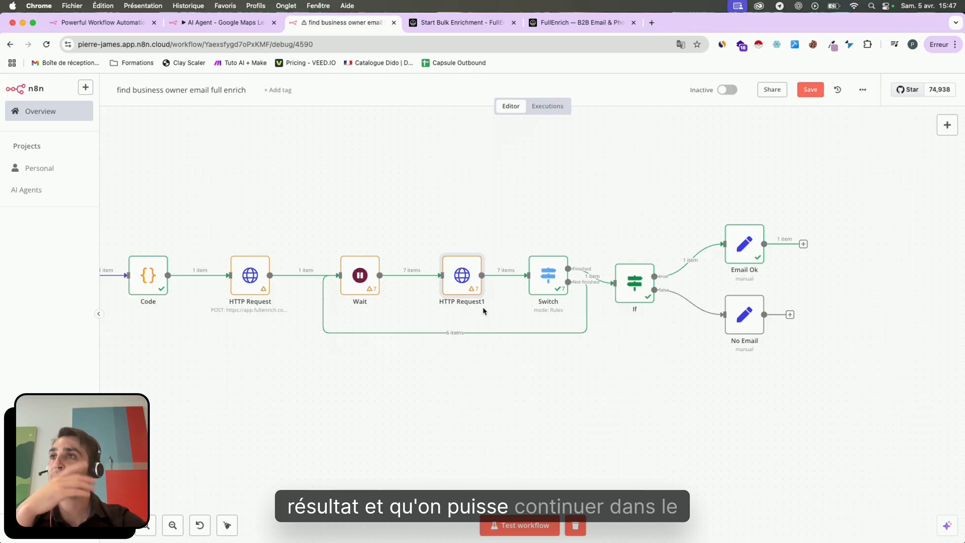
# - Inspect the If node's two conditions on the cost.credits value and return to the canvas
pyautogui.doubleClick(631, 280)
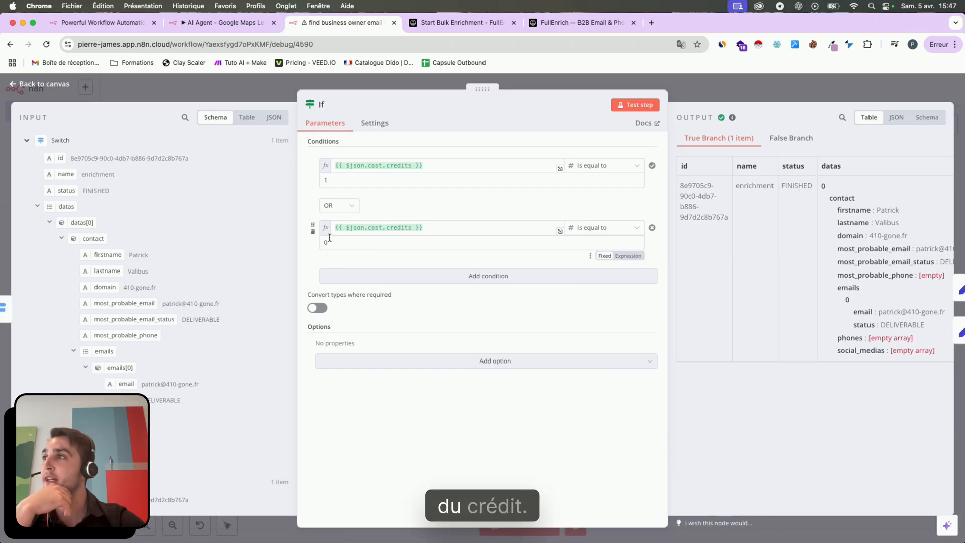
pyautogui.click(449, 167)
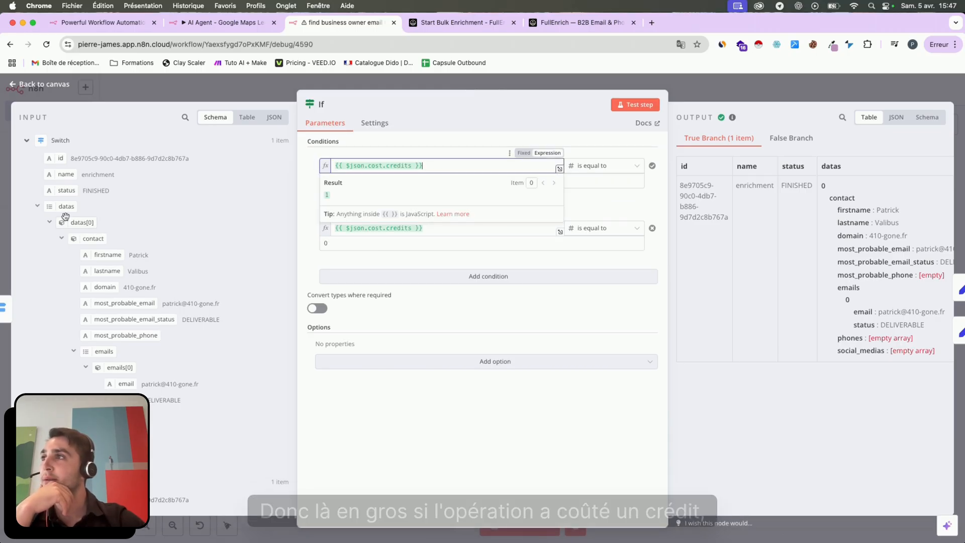
pyautogui.click(421, 153)
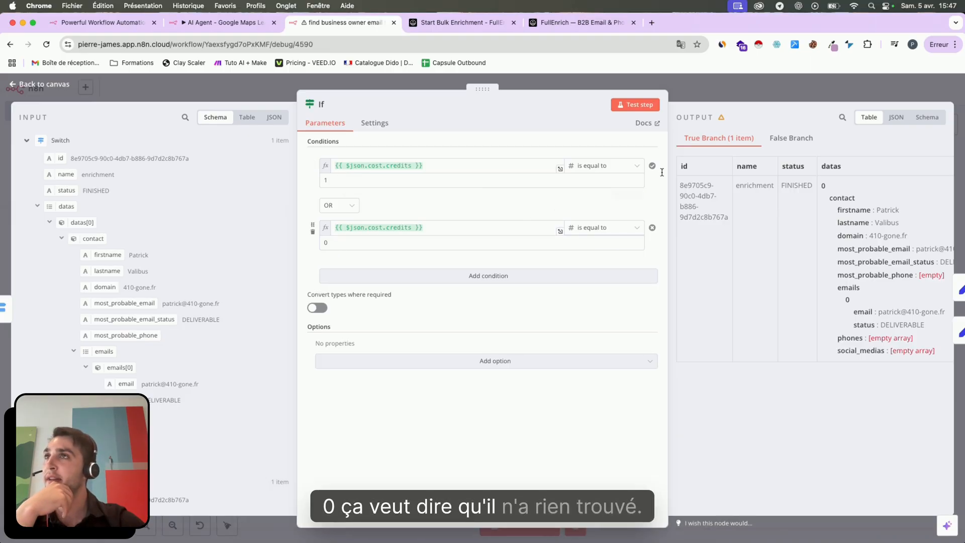
pyautogui.click(727, 95)
# - Review the response mappings in the Email Ok and No Email nodes, then view the whole workflow on the canvas
pyautogui.hscroll(5, 568, 306)
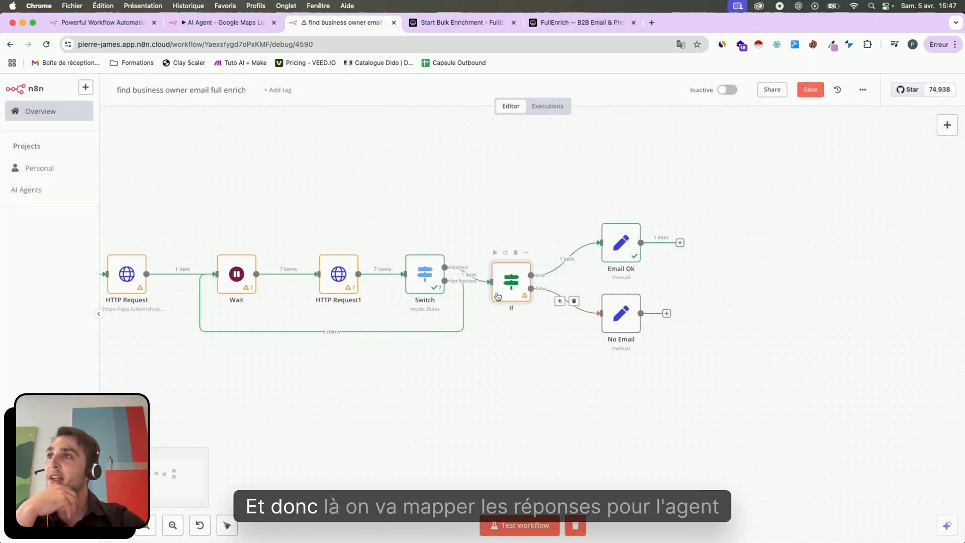
pyautogui.doubleClick(621, 244)
pyautogui.click(663, 95)
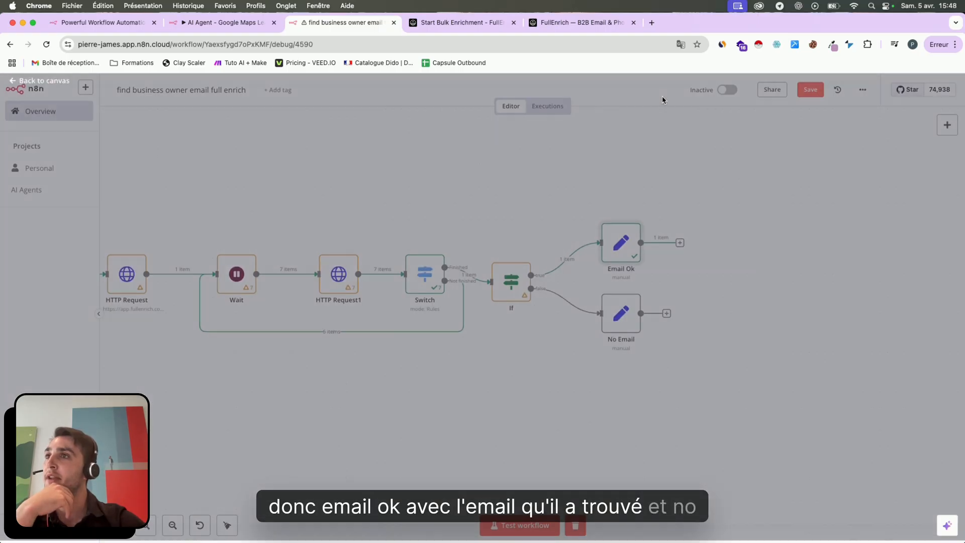
pyautogui.doubleClick(610, 321)
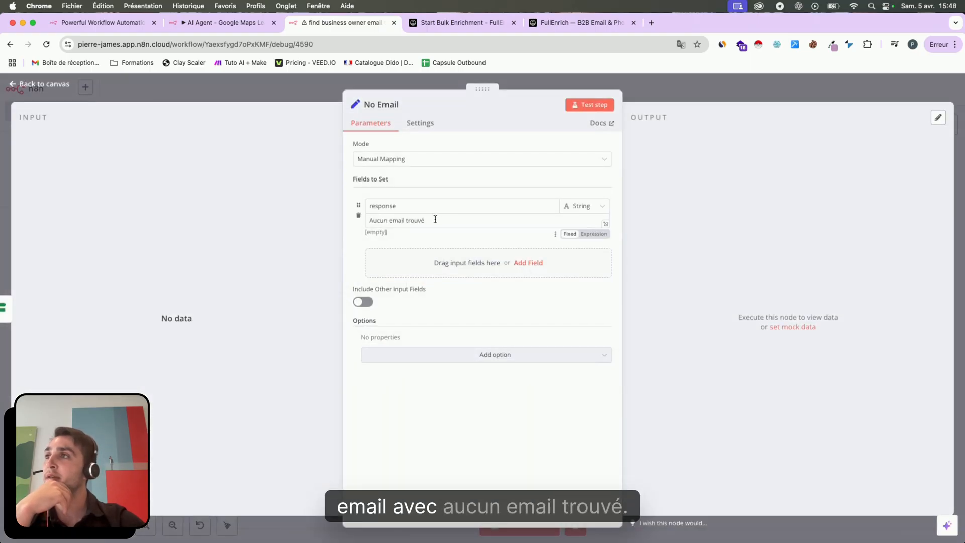
pyautogui.click(696, 97)
pyautogui.hscroll(-5, 460, 241)
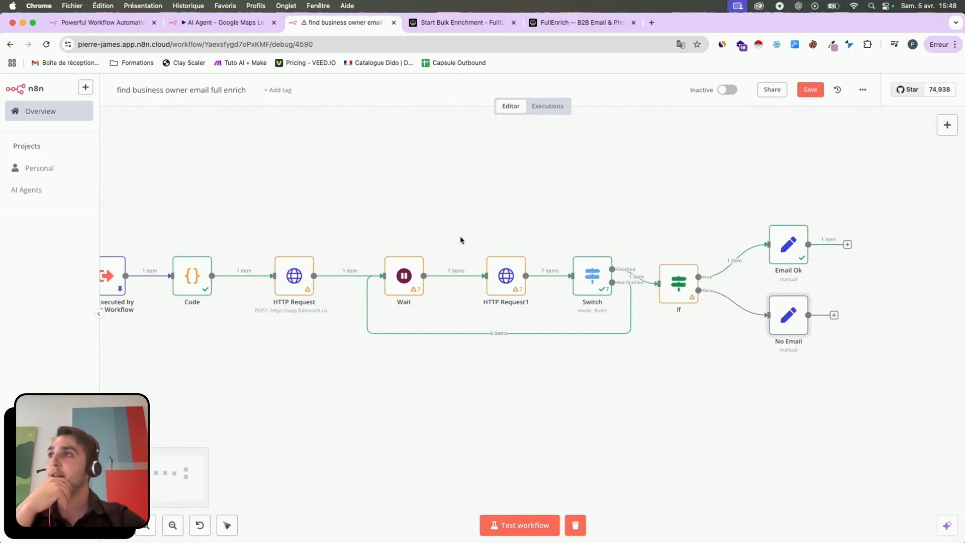
pyautogui.hscroll(-1, 460, 241)
pyautogui.scroll(-3, 460, 241)
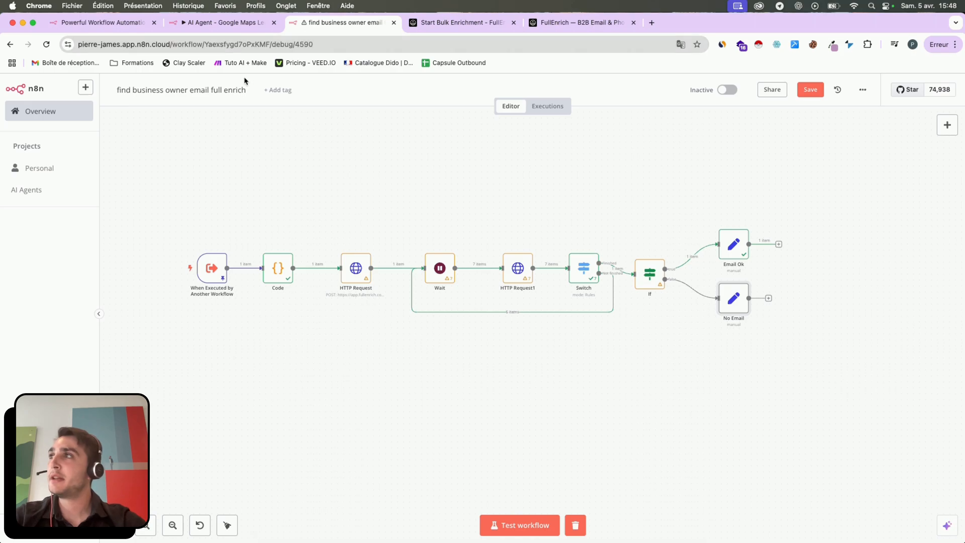
# - Go through the AI Agent workflow to the Store Data workflow and copy its 5 Apr 15:15:25 execution into the editor
pyautogui.click(226, 23)
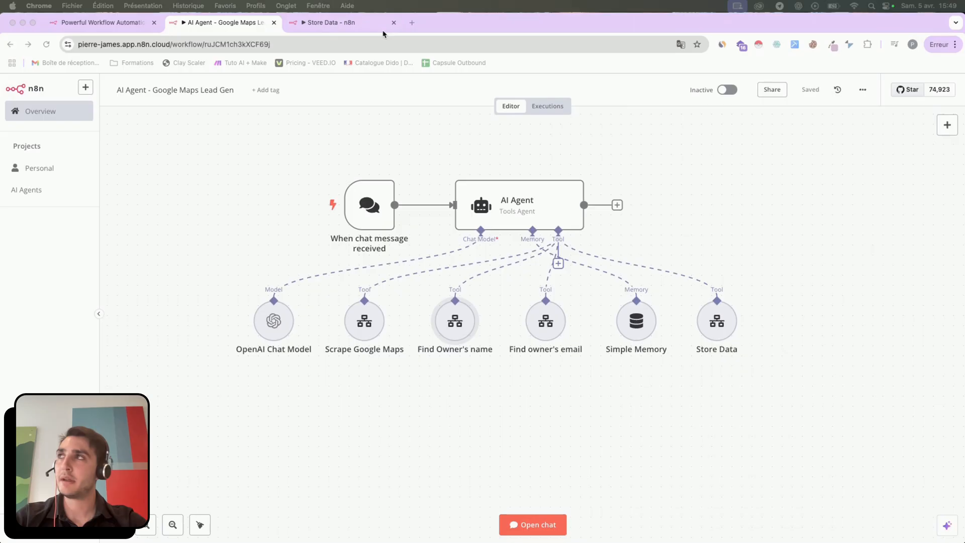
pyautogui.click(346, 25)
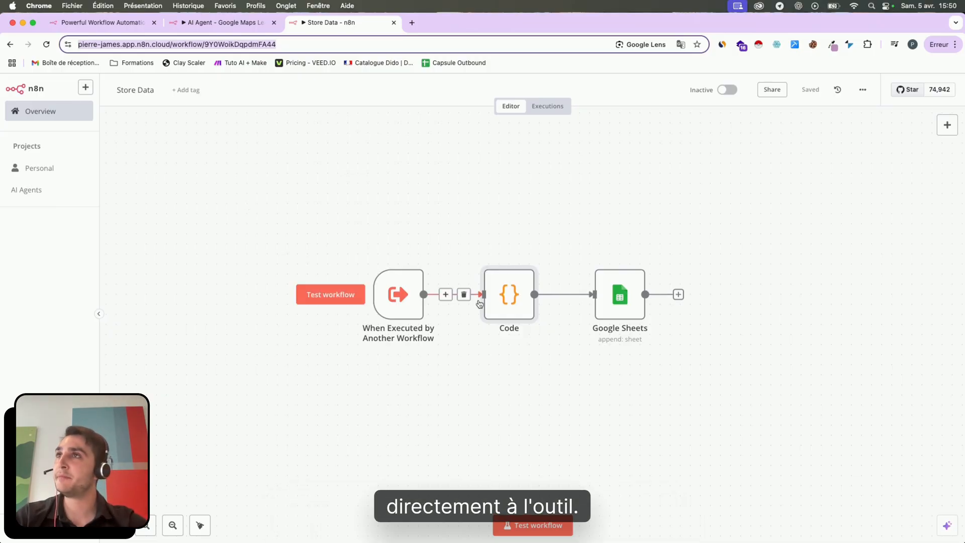
pyautogui.hscroll(-3, 402, 281)
pyautogui.click(547, 107)
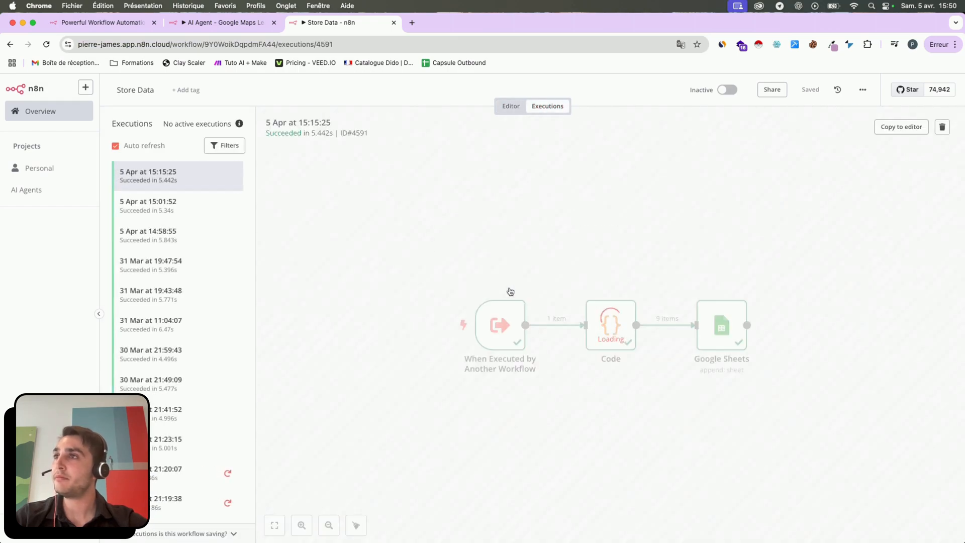
pyautogui.click(900, 127)
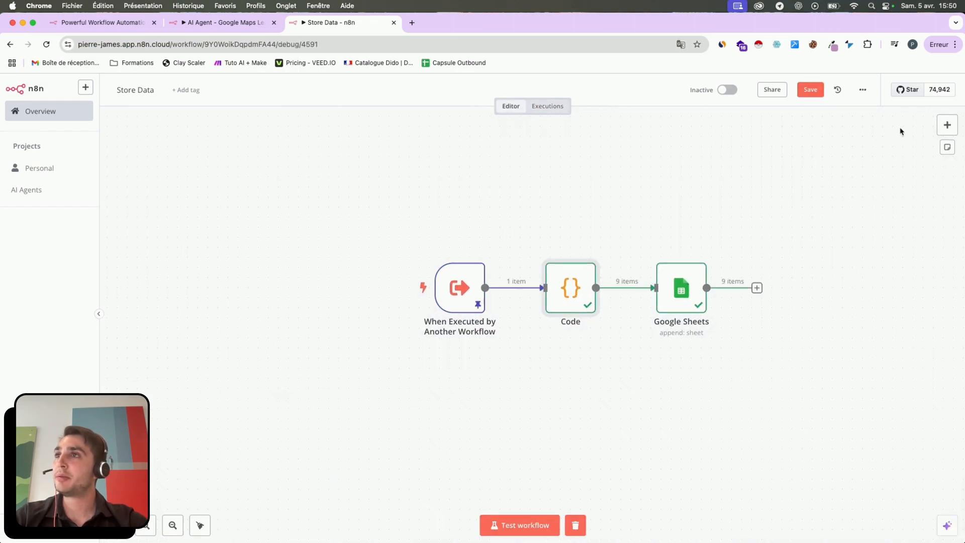
# - Examine the query data received by Store Data's trigger and open the Code node's JavaScript
pyautogui.doubleClick(459, 292)
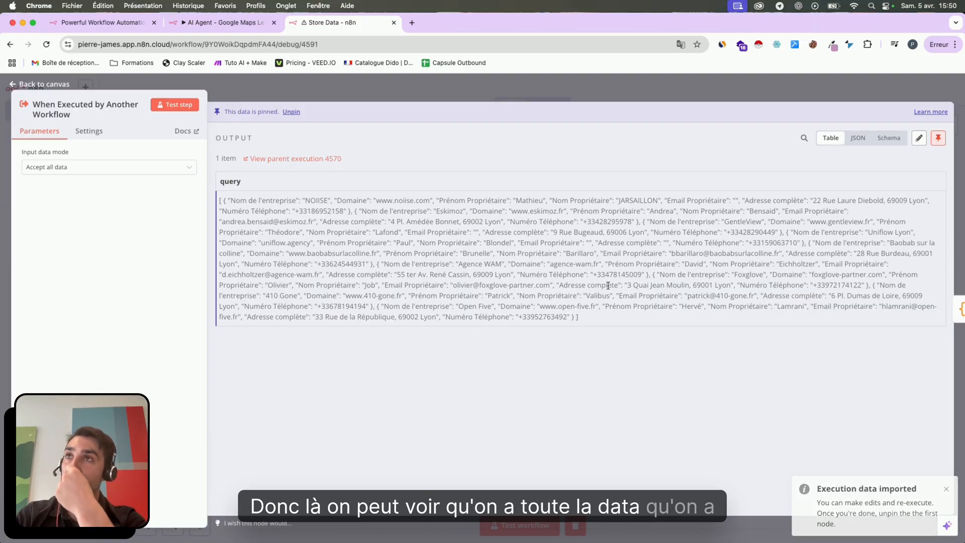
pyautogui.click(447, 92)
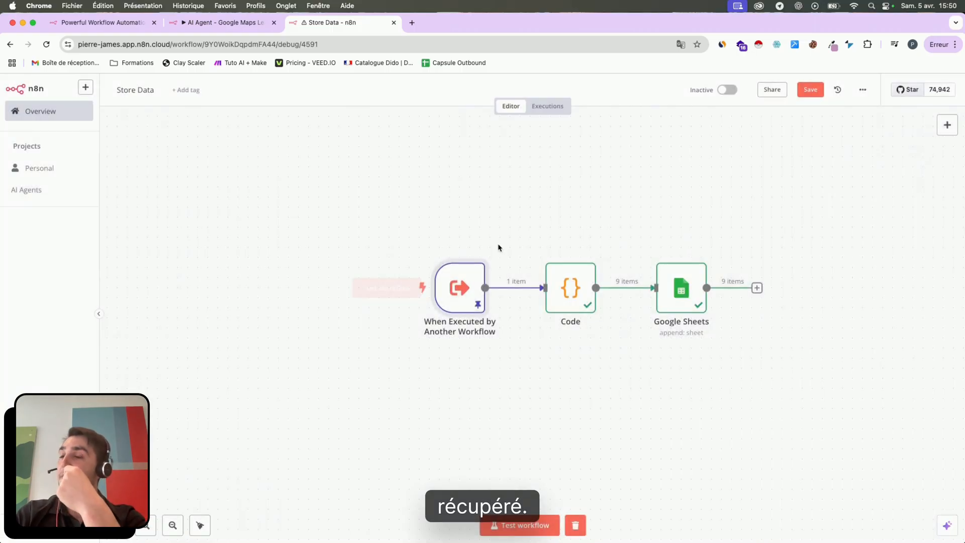
pyautogui.doubleClick(570, 286)
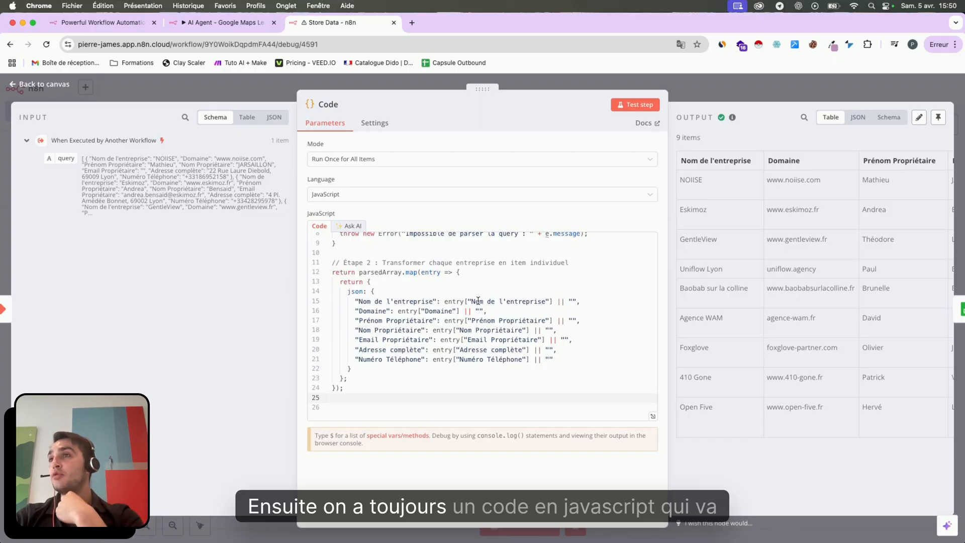
# - Examine the Code node's JavaScript and its output table's columns, from the company name through to the phone number
pyautogui.scroll(3, 478, 300)
pyautogui.hscroll(5, 830, 265)
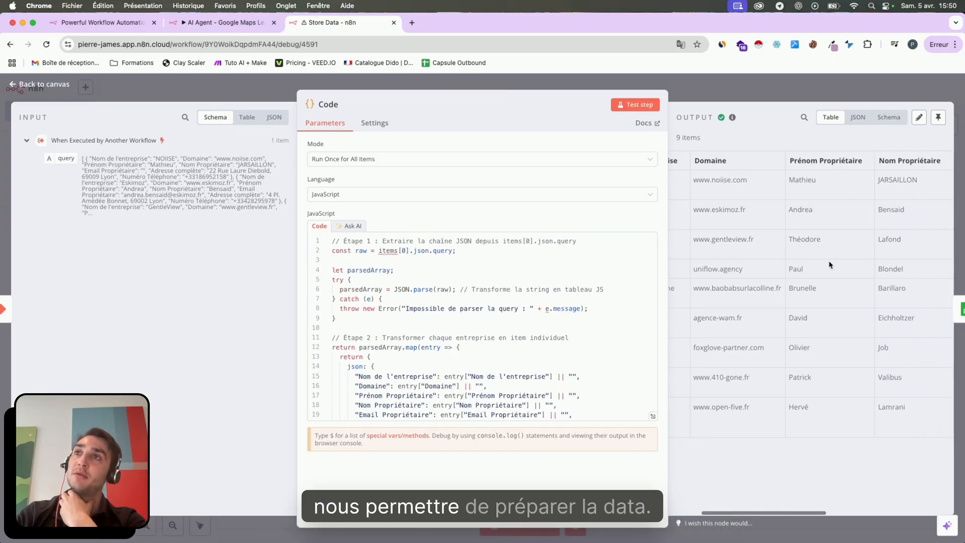
pyautogui.hscroll(-5, 829, 265)
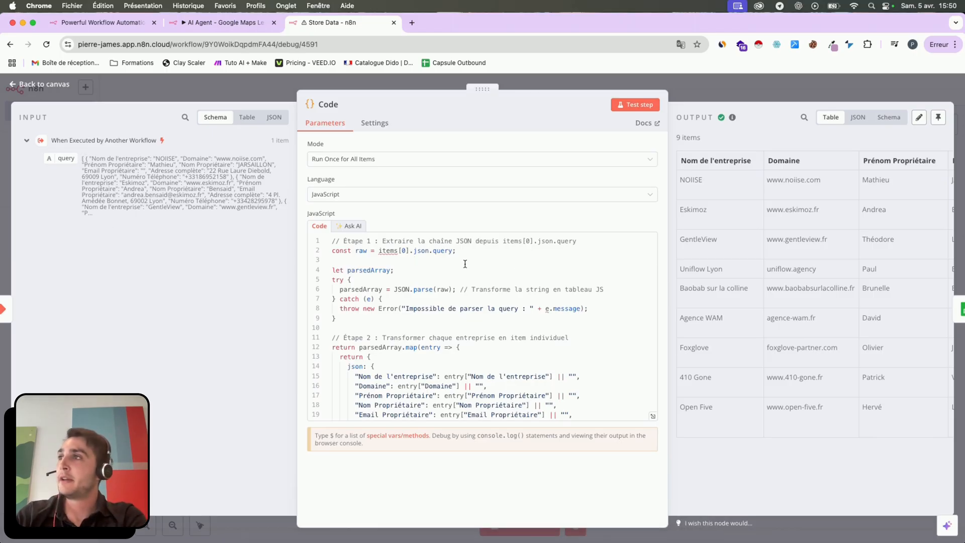
pyautogui.scroll(-3, 465, 264)
pyautogui.scroll(3, 465, 264)
pyautogui.hscroll(2, 689, 302)
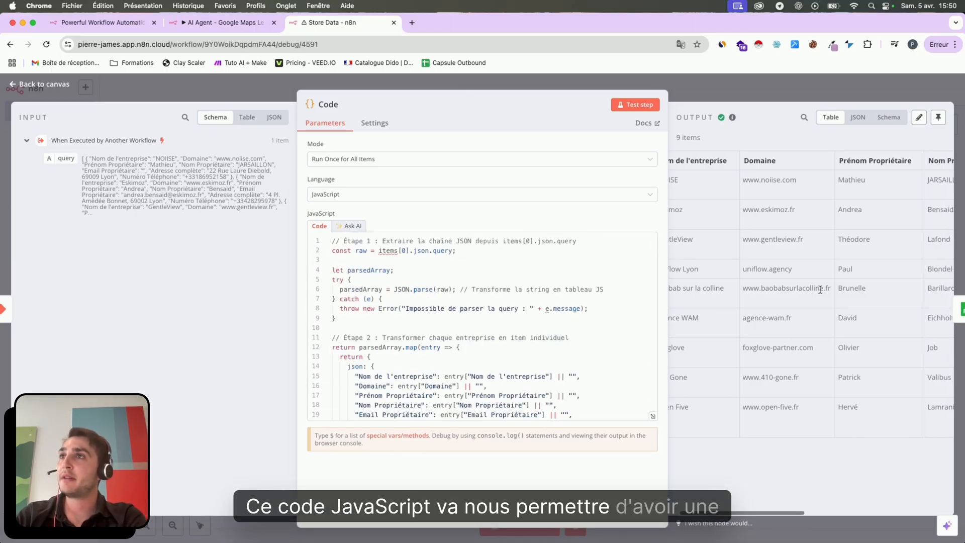
pyautogui.hscroll(-2, 820, 289)
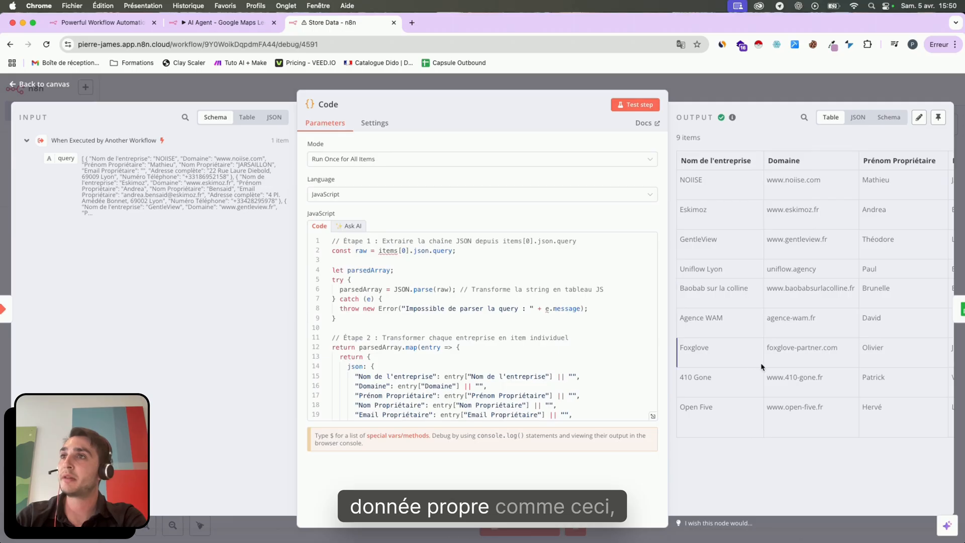
pyautogui.hscroll(6, 761, 367)
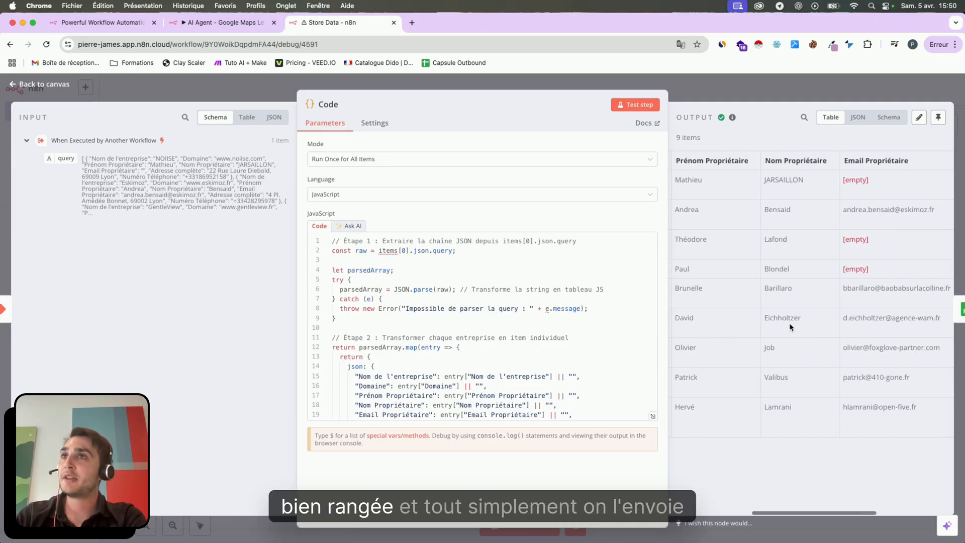
pyautogui.hscroll(6, 790, 327)
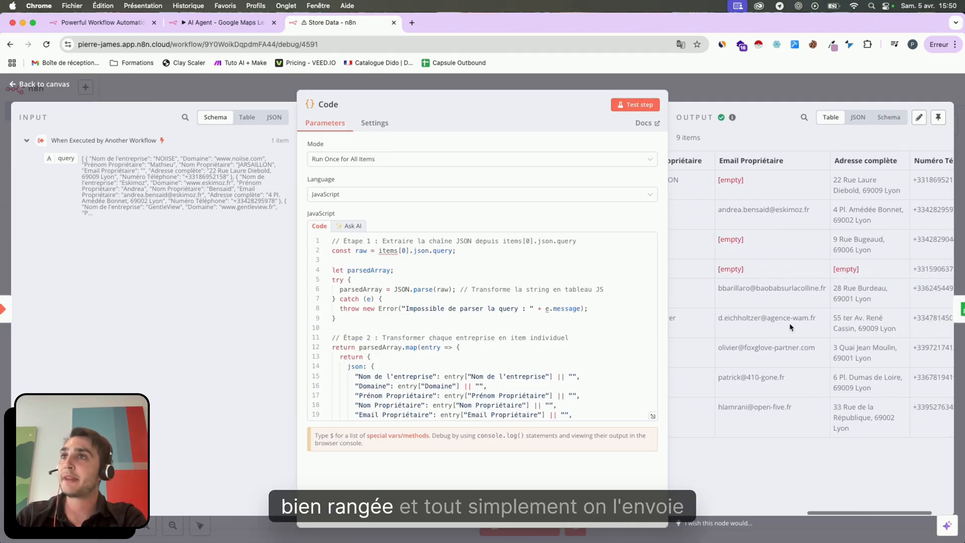
# - Review the Google Sheets node's Append Row settings and column mappings for the Maps AI Agent document, then return to the canvas
pyautogui.click(665, 81)
pyautogui.doubleClick(699, 297)
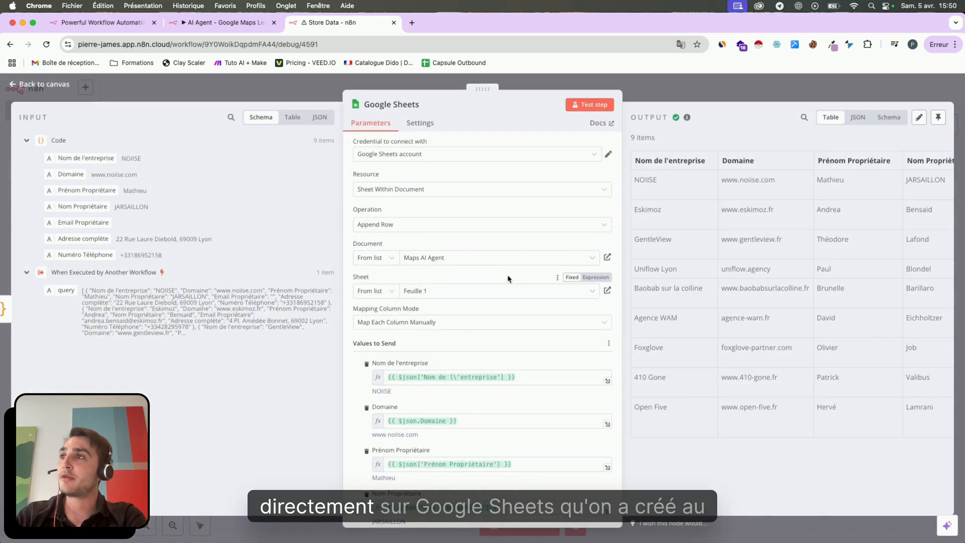
pyautogui.scroll(-5, 491, 338)
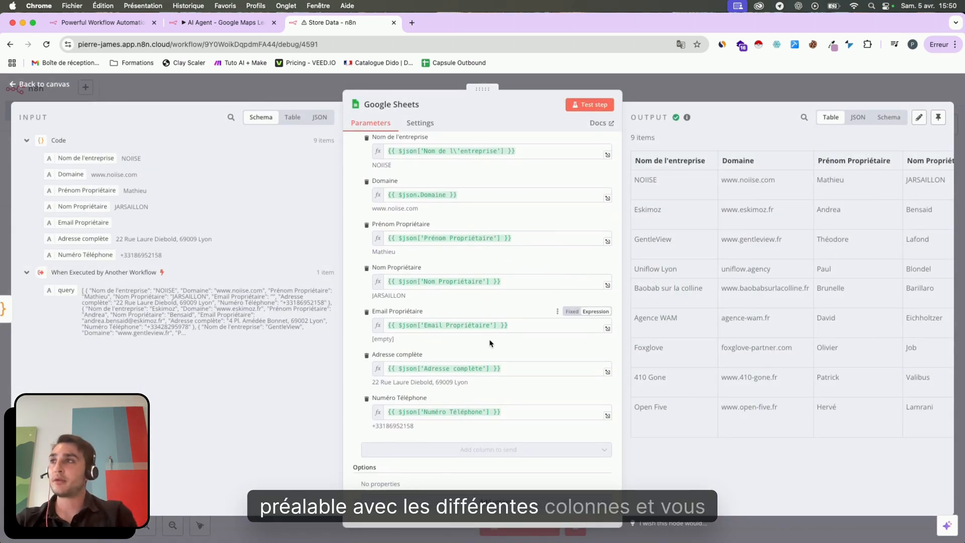
pyautogui.scroll(1, 491, 343)
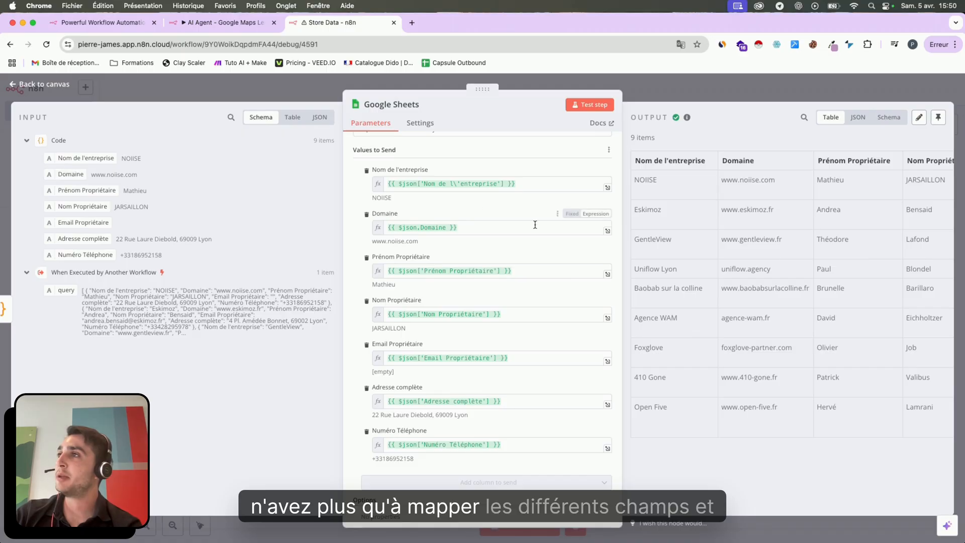
pyautogui.scroll(5, 479, 324)
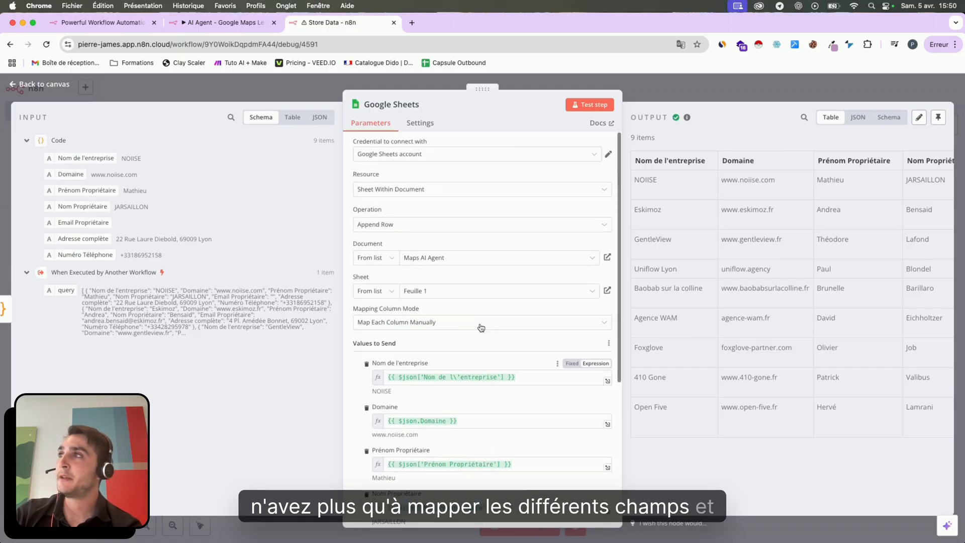
pyautogui.scroll(-5, 454, 326)
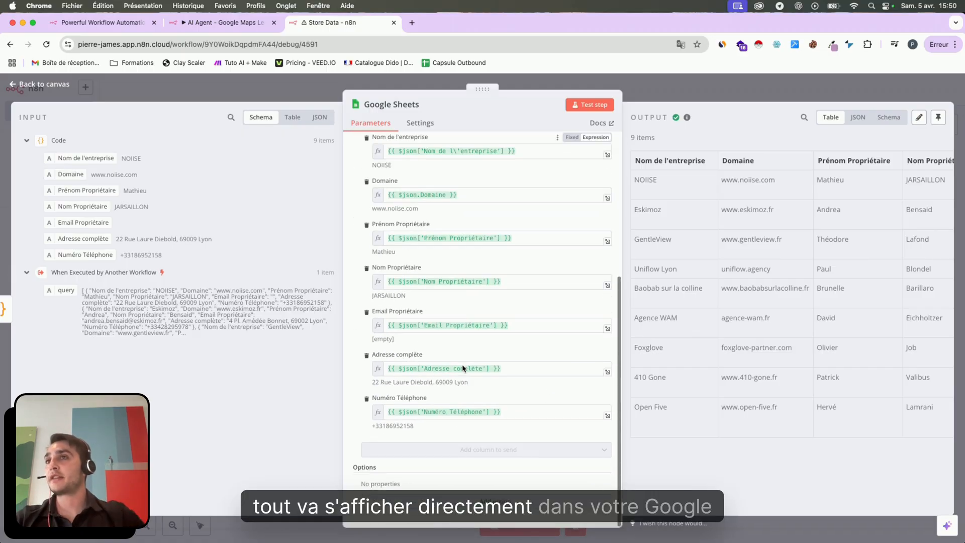
pyautogui.scroll(5, 463, 365)
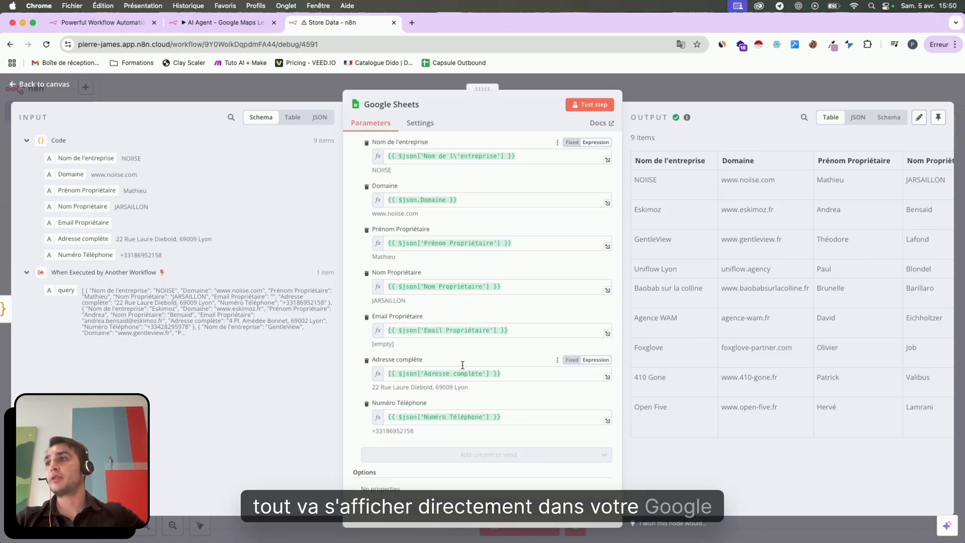
pyautogui.click(673, 104)
pyautogui.hscroll(5, 627, 291)
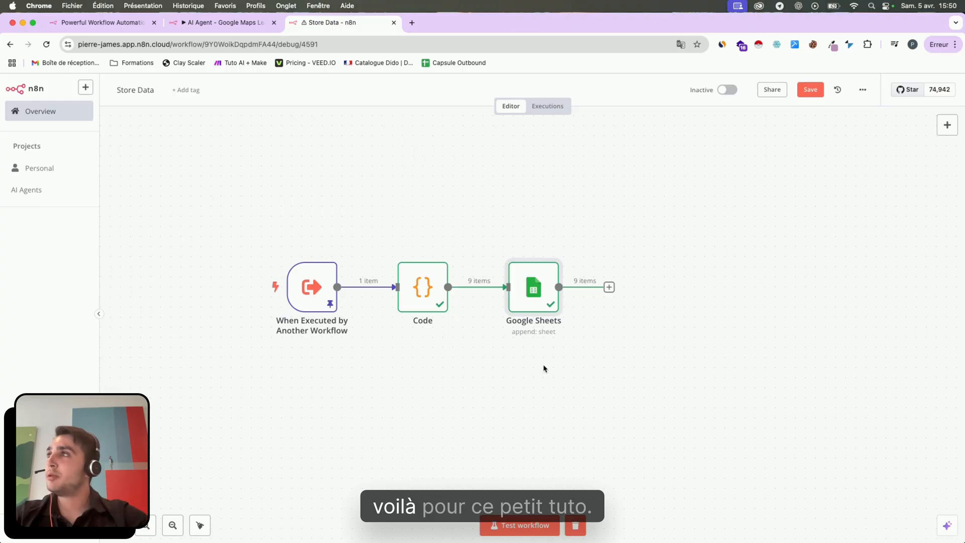
# - Switch back to the AI Agent - Google Maps Lead Gen workflow and view its agent and tools on the canvas
pyautogui.click(200, 22)
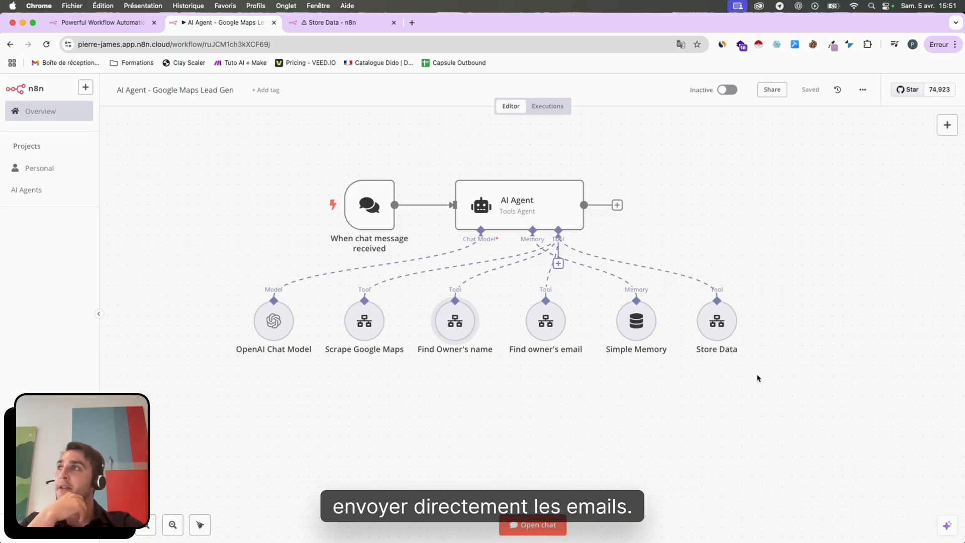
pyautogui.scroll(1, 758, 378)
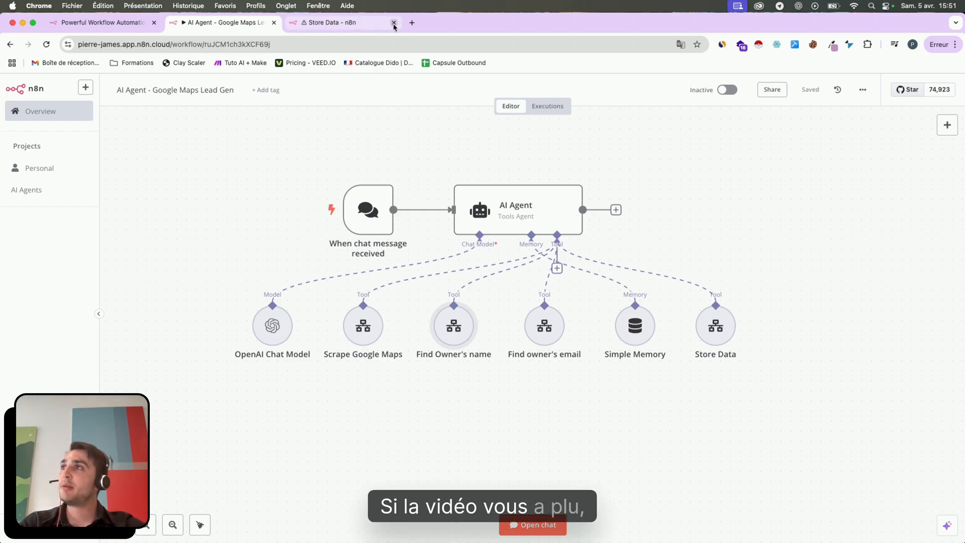
pyautogui.click(347, 22)
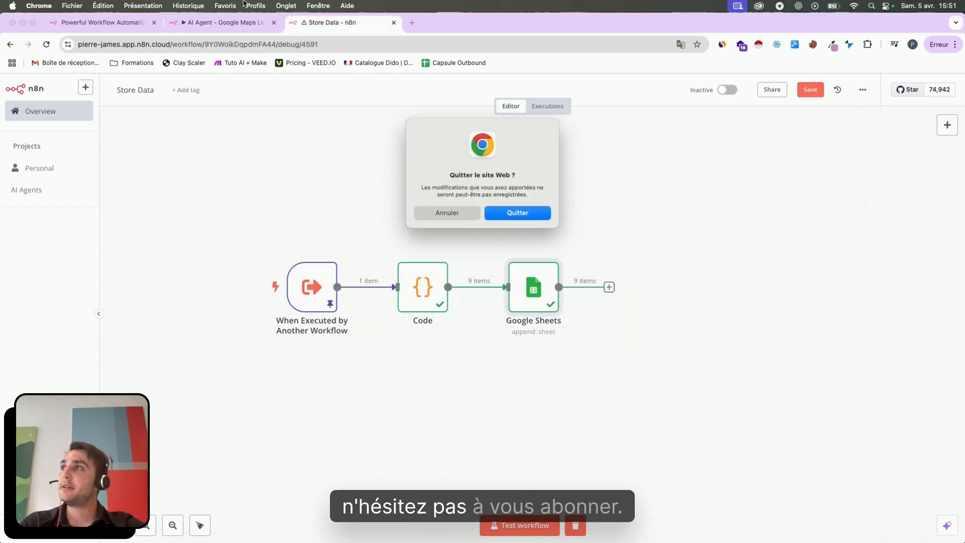
pyautogui.click(221, 22)
pyautogui.click(443, 216)
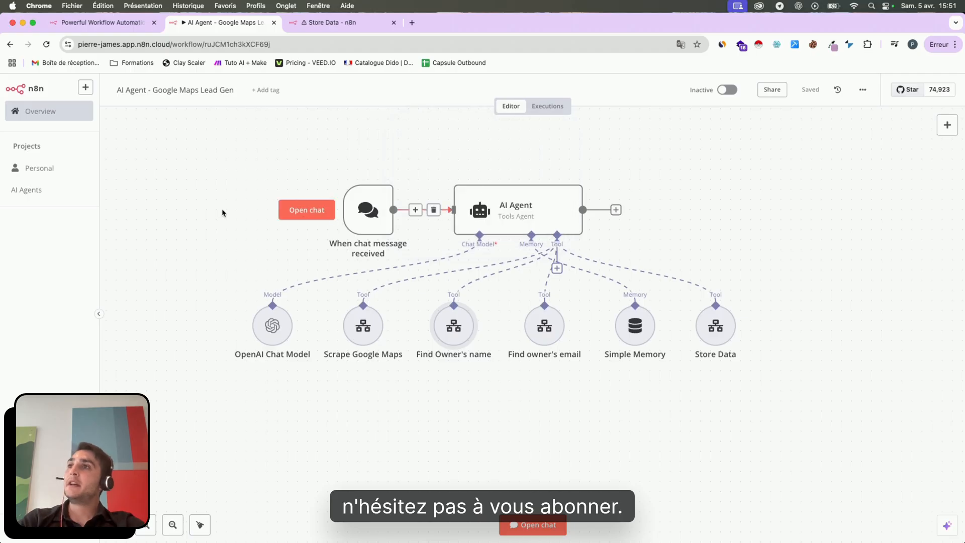